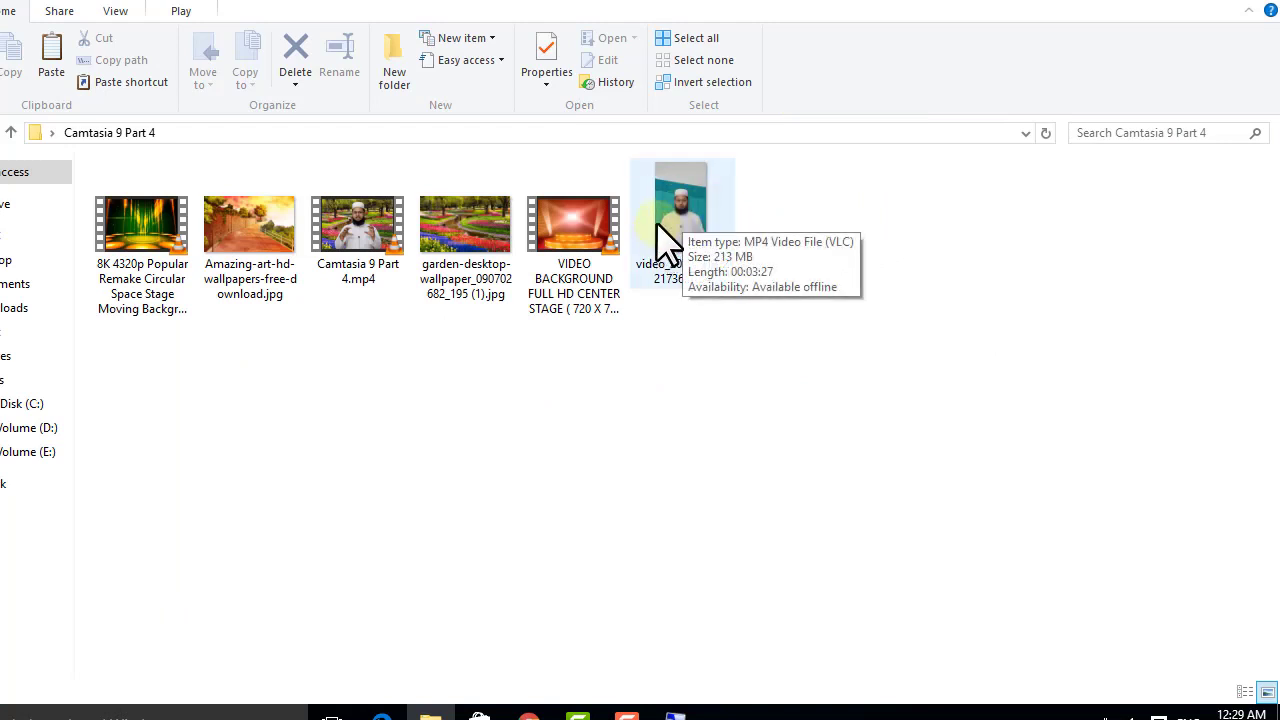
Preview the raw clip video_20200412_221736.mp4 in the media player and close the player
{"action": "double_click", "coordinate": [681, 215]}
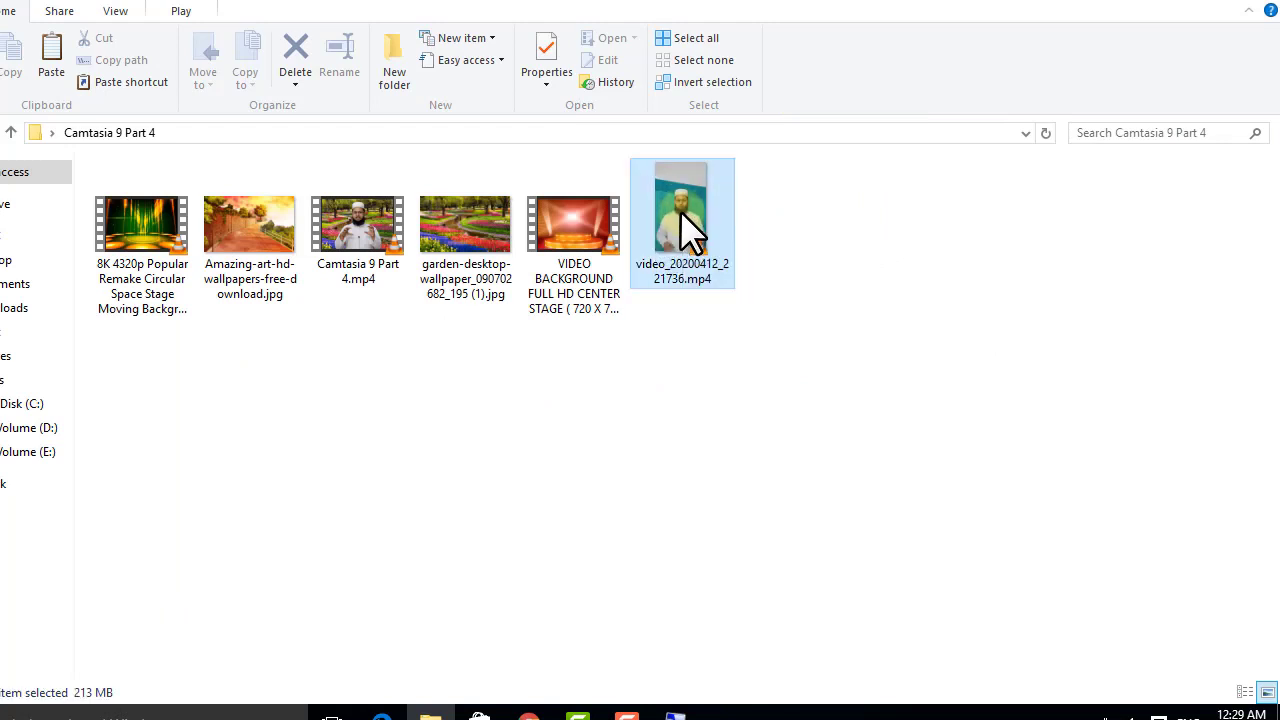
{"action": "scroll", "coordinate": [655, 265], "scroll_direction": "down", "scroll_amount": 2}
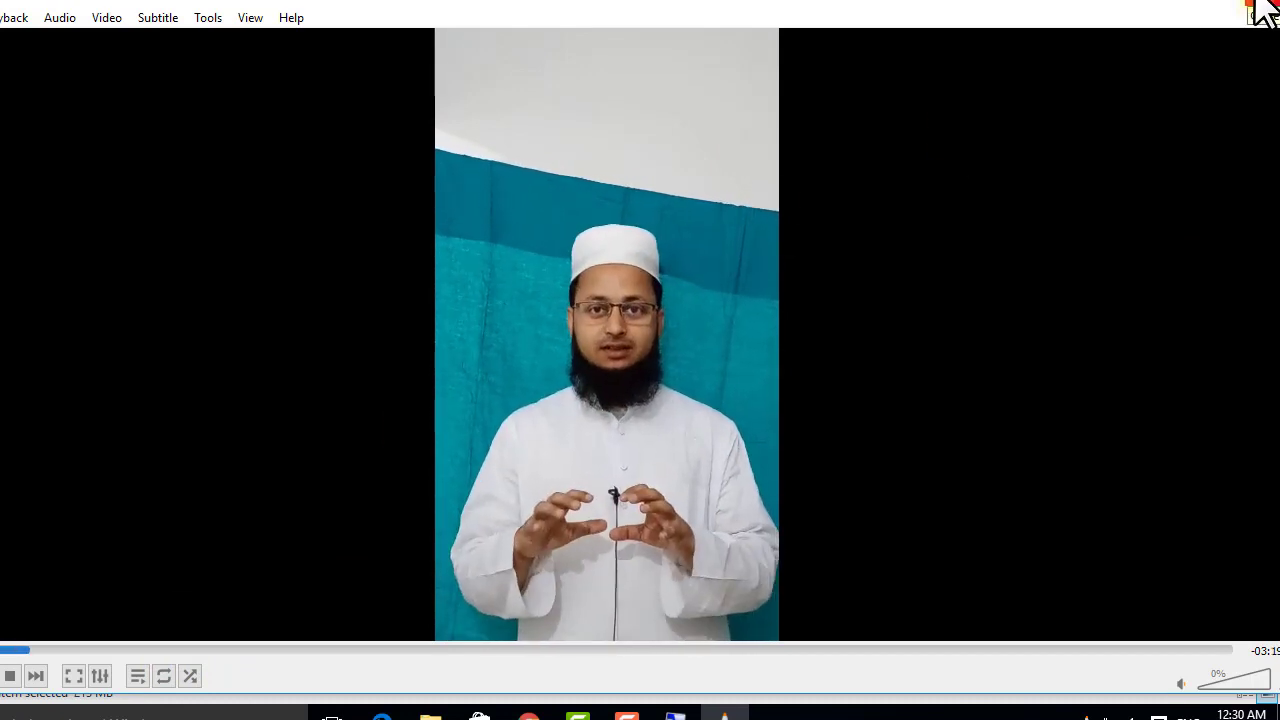
{"action": "left_click", "coordinate": [1262, 10]}
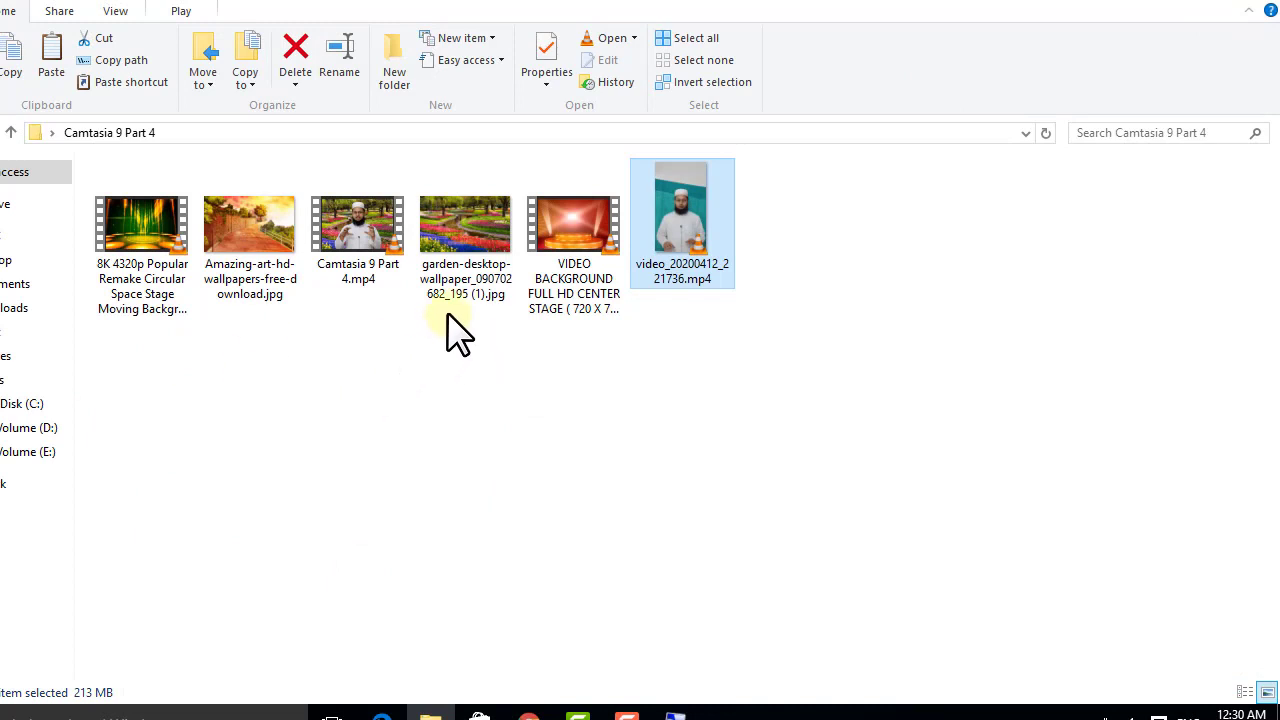
Watch the finished video Camtasia 9 Part 4.mp4 in full screen and close the player
{"action": "double_click", "coordinate": [350, 243]}
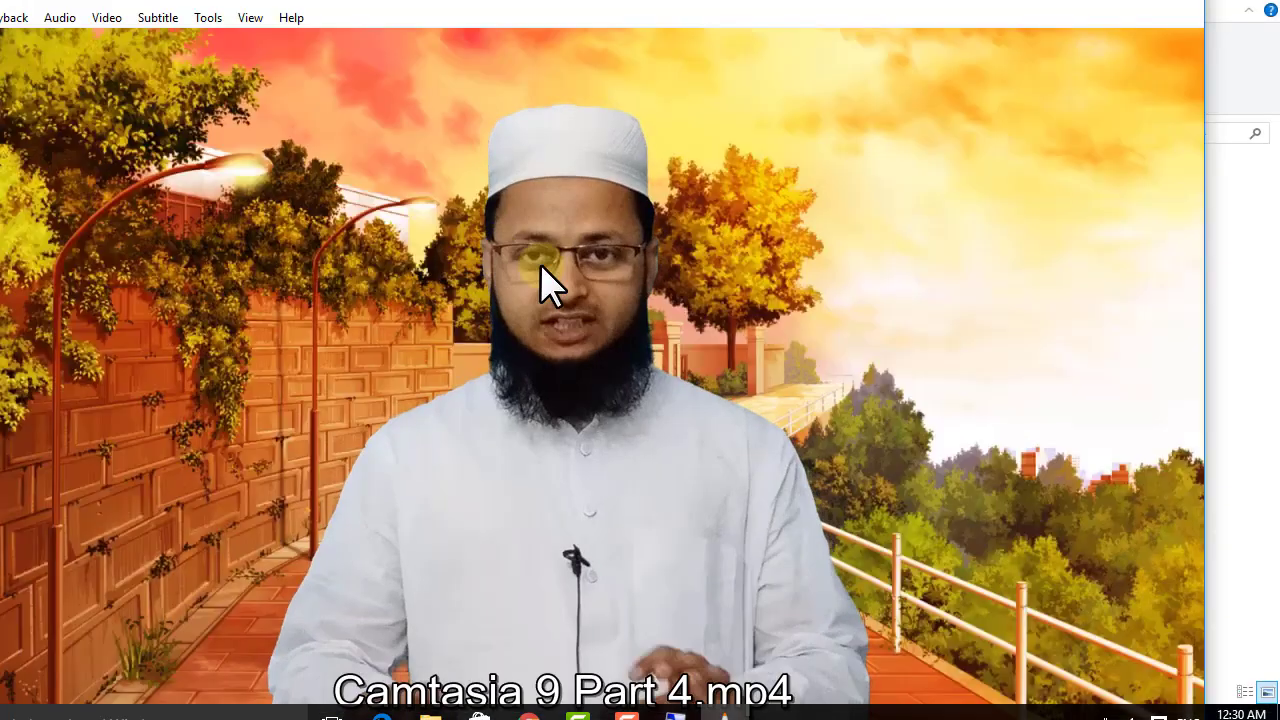
{"action": "scroll", "coordinate": [541, 240], "scroll_direction": "down", "scroll_amount": 10}
{"action": "double_click", "coordinate": [524, 259]}
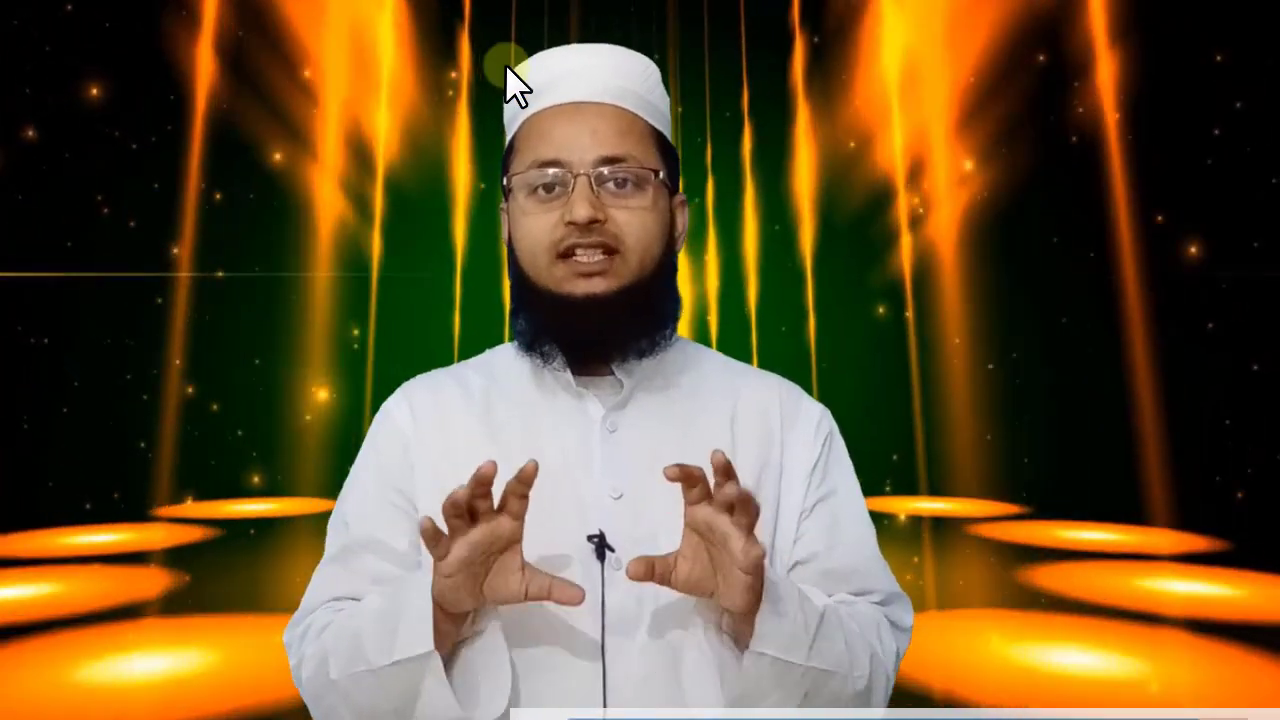
{"action": "double_click", "coordinate": [505, 64]}
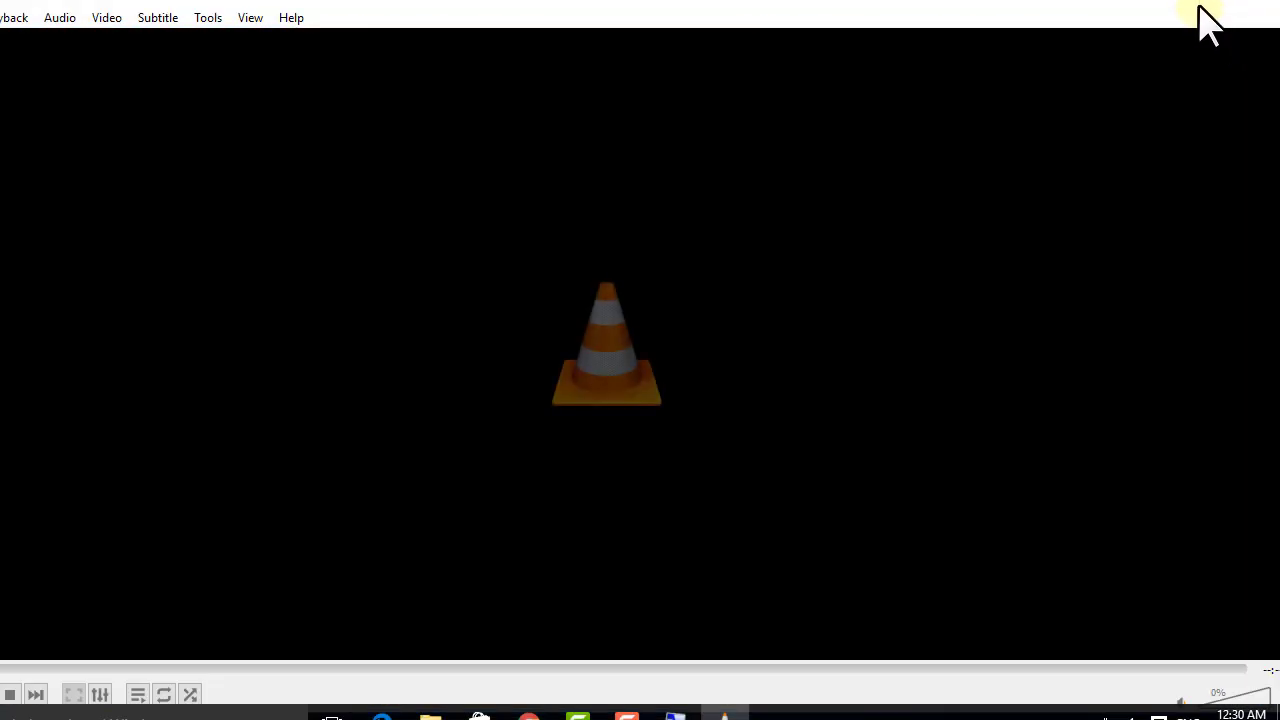
{"action": "left_click", "coordinate": [1260, 8]}
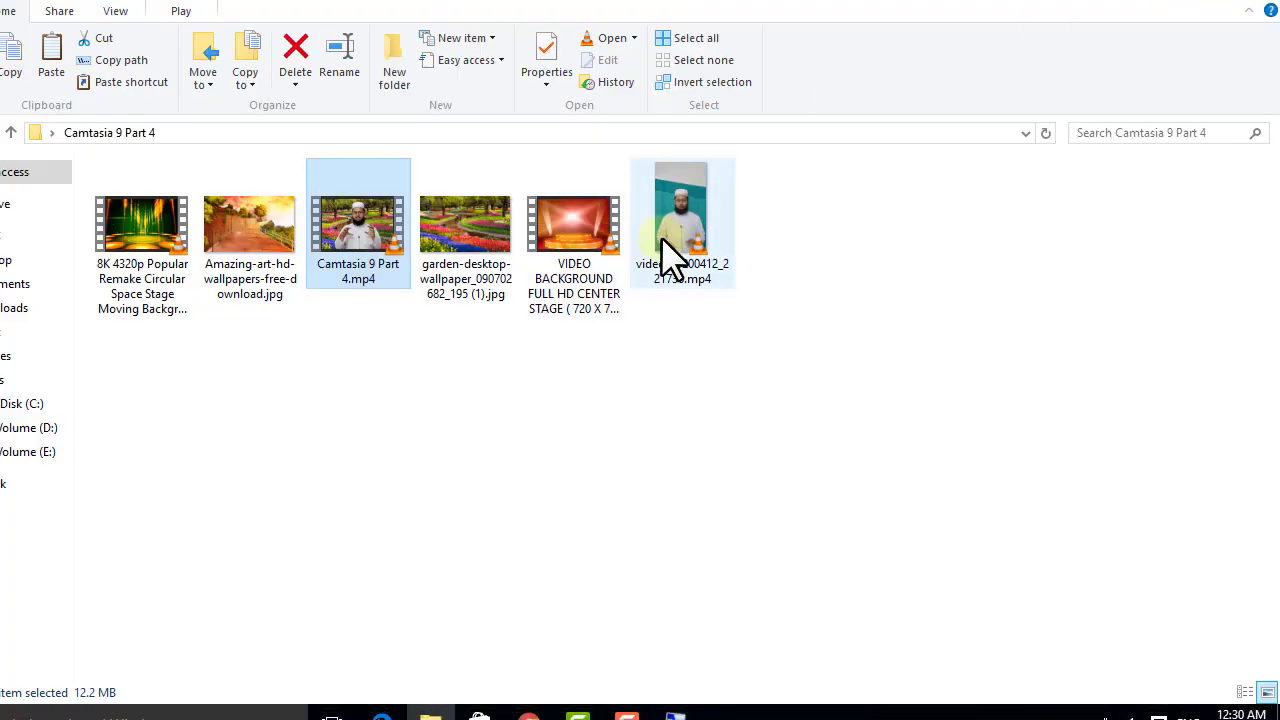
Play the original portrait recording video_20200412_221736.mp4 again to compare it with the finished video
{"action": "left_click", "coordinate": [664, 242]}
{"action": "double_click", "coordinate": [672, 262]}
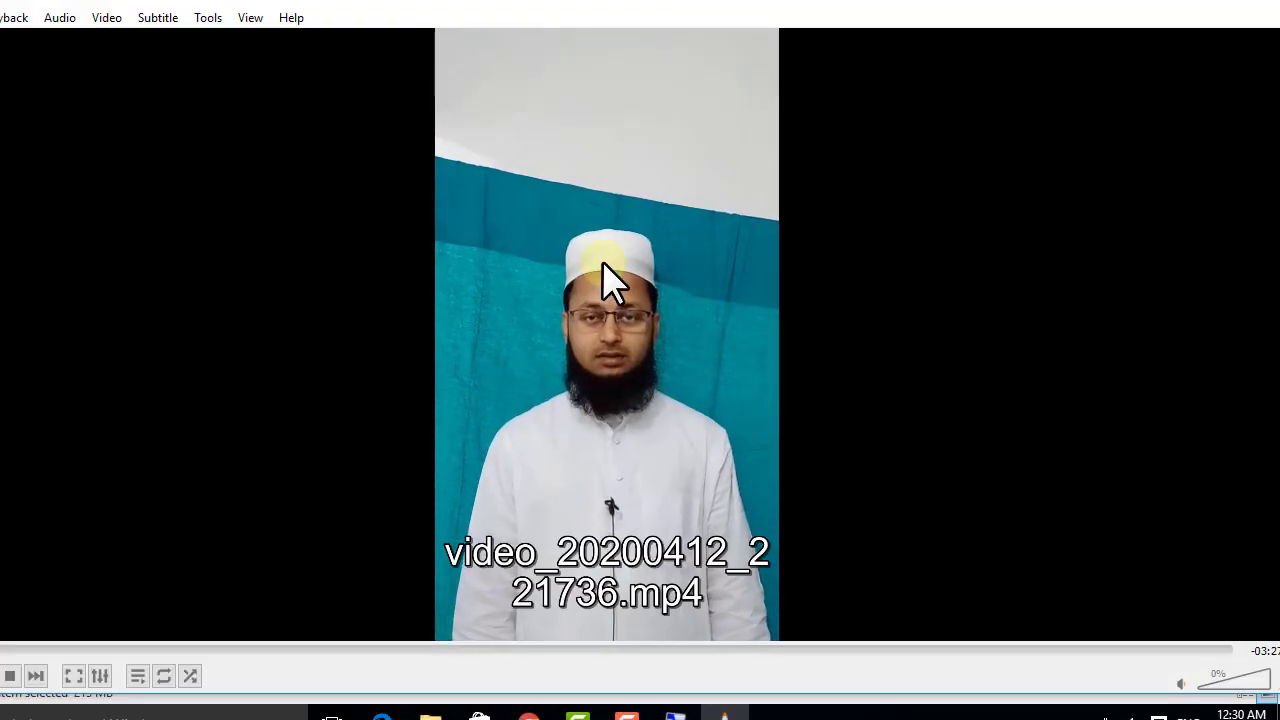
{"action": "left_click", "coordinate": [1258, 5]}
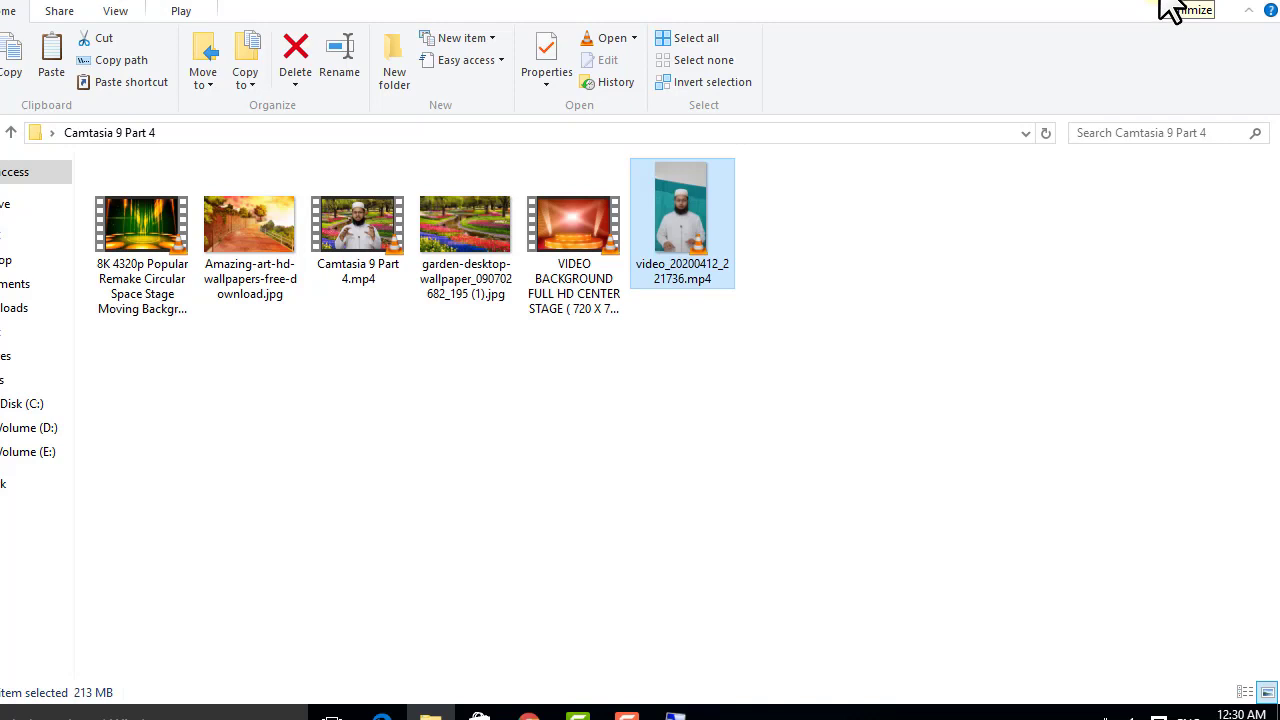
Minimize the folder window and view the Ajaz Computers channel's videos page on YouTube in Chrome
{"action": "left_click", "coordinate": [1170, 8]}
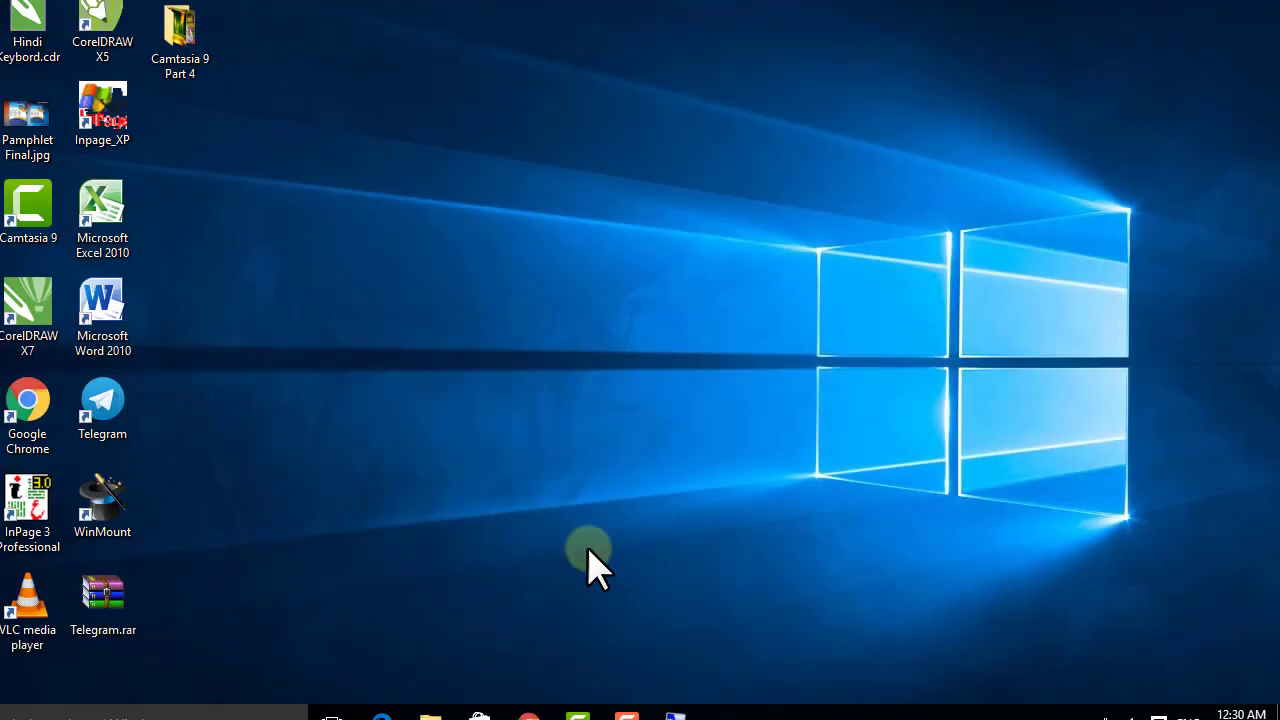
{"action": "left_click", "coordinate": [528, 712]}
{"action": "scroll", "coordinate": [1000, 272], "scroll_direction": "up", "scroll_amount": 3}
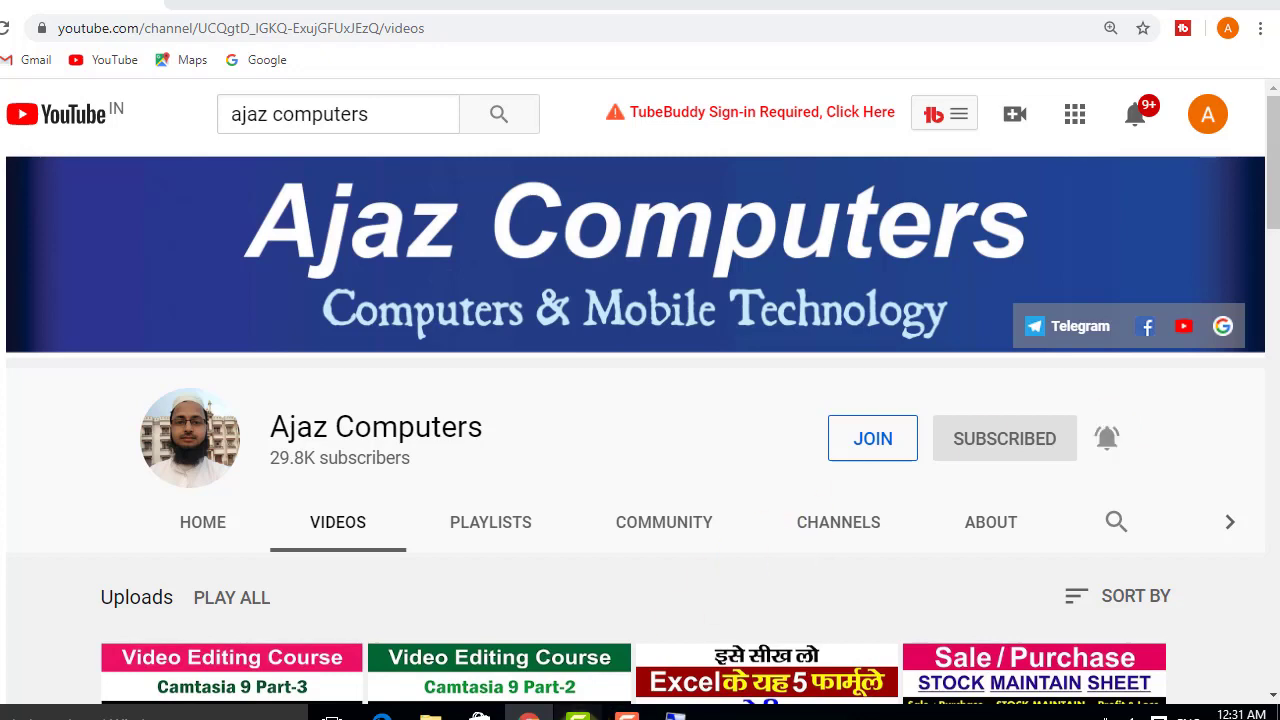
Switch to Camtasia 9 and import all files from the desktop folder Camtasia 9 Part 4 into the media bin
{"action": "left_click", "coordinate": [578, 714]}
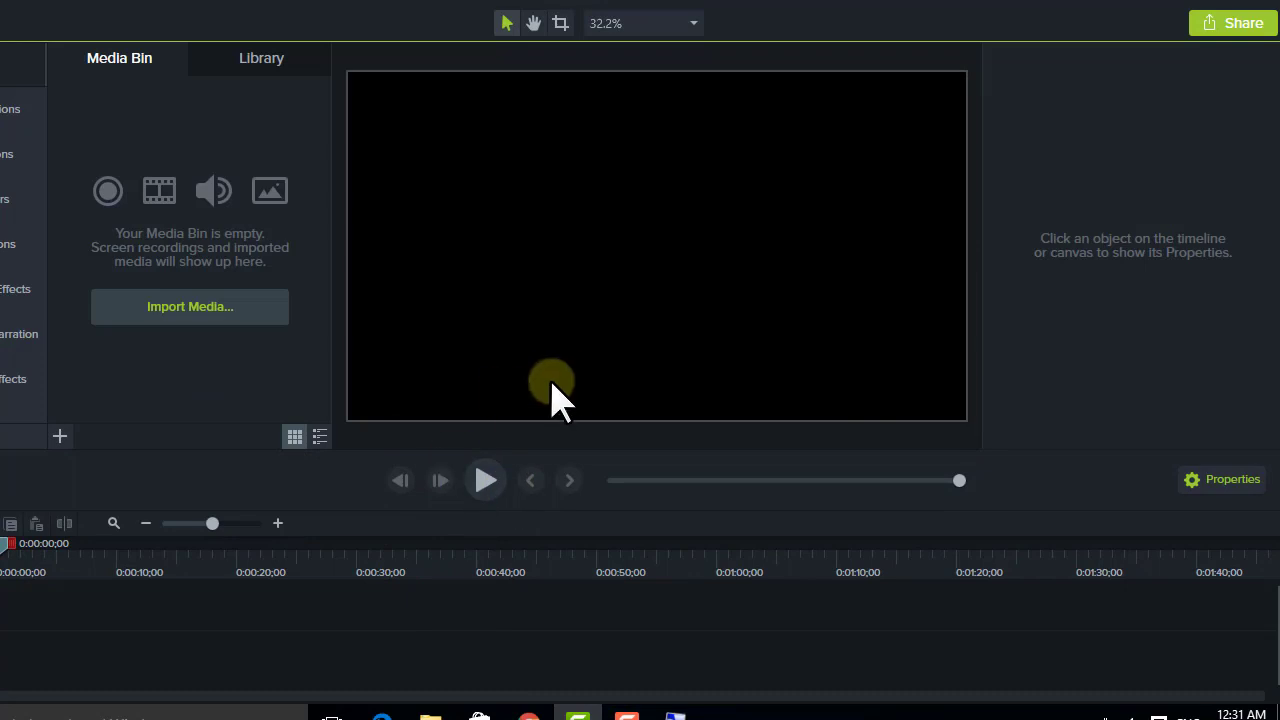
{"action": "left_click", "coordinate": [182, 313]}
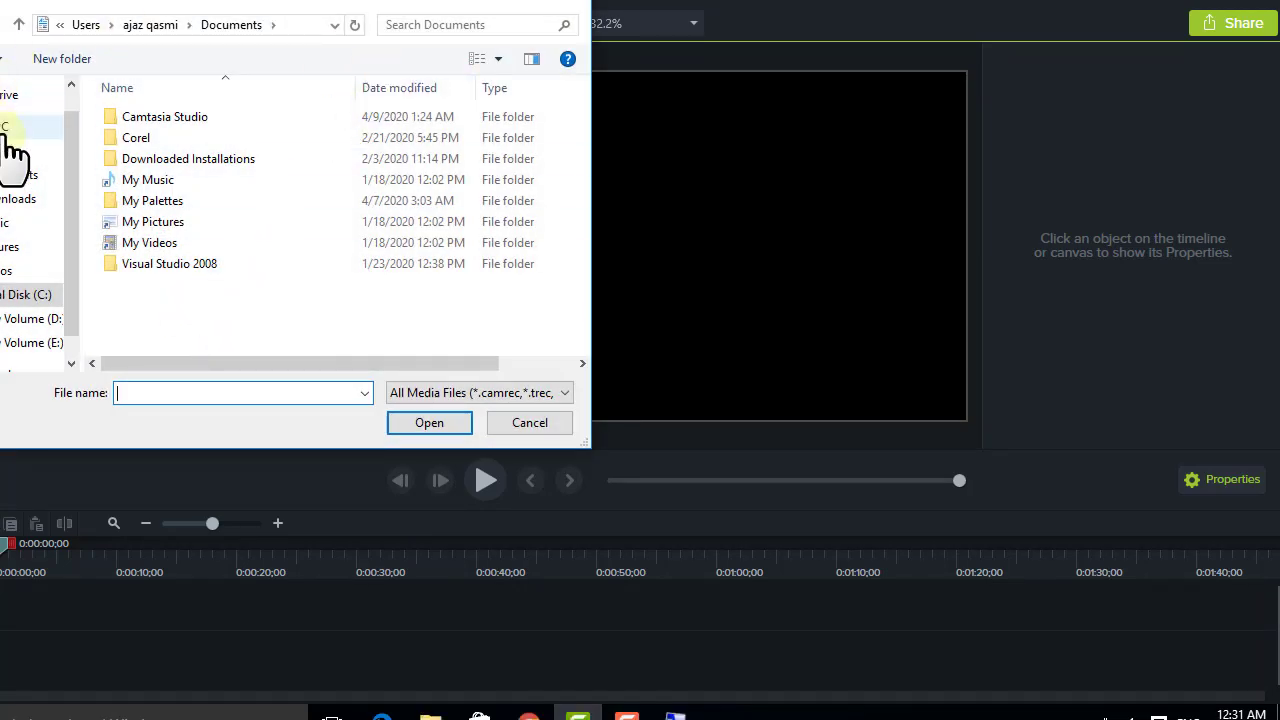
{"action": "left_click", "coordinate": [10, 151]}
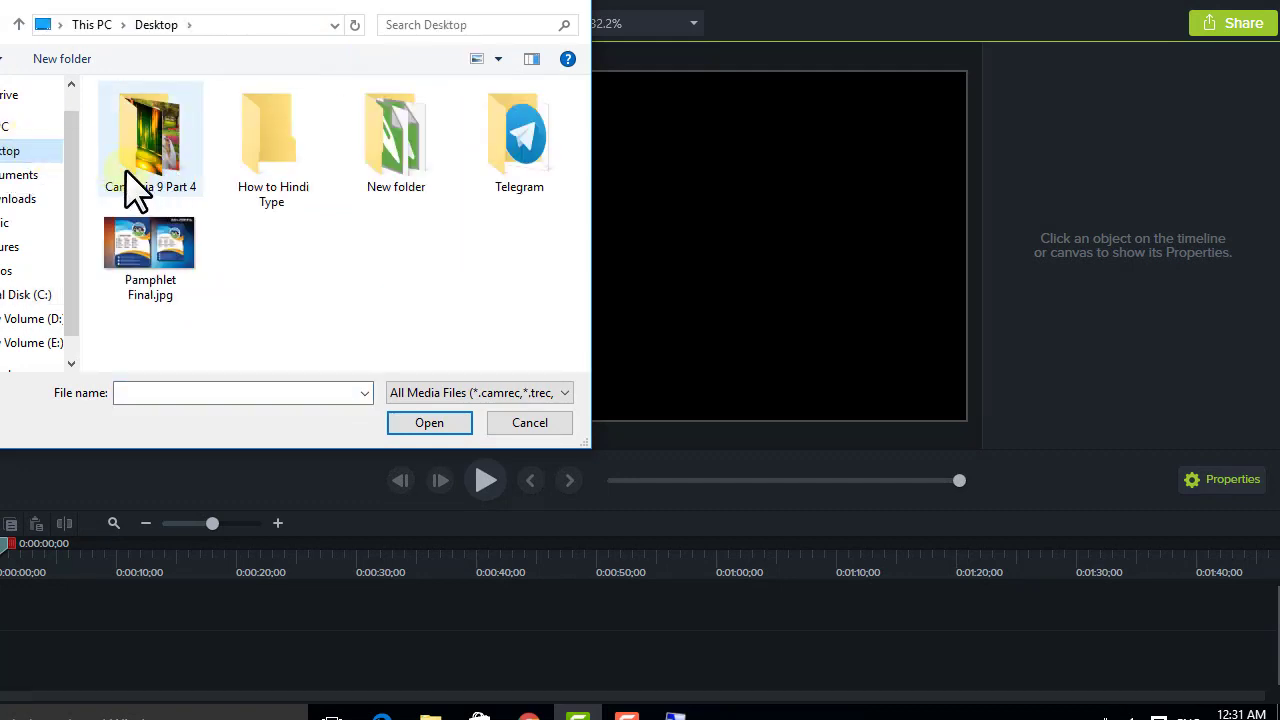
{"action": "double_click", "coordinate": [133, 182]}
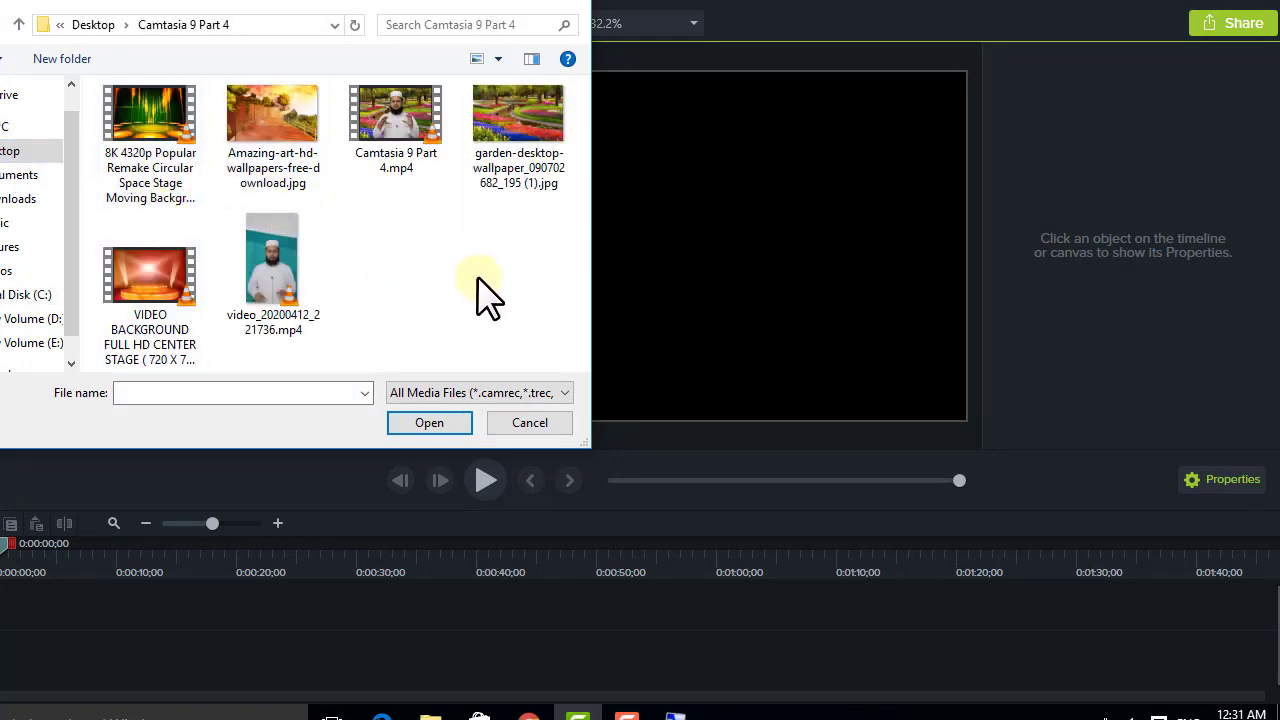
{"action": "left_click_drag", "start_coordinate": [484, 281], "coordinate": [114, 111]}
{"action": "left_click", "coordinate": [440, 428]}
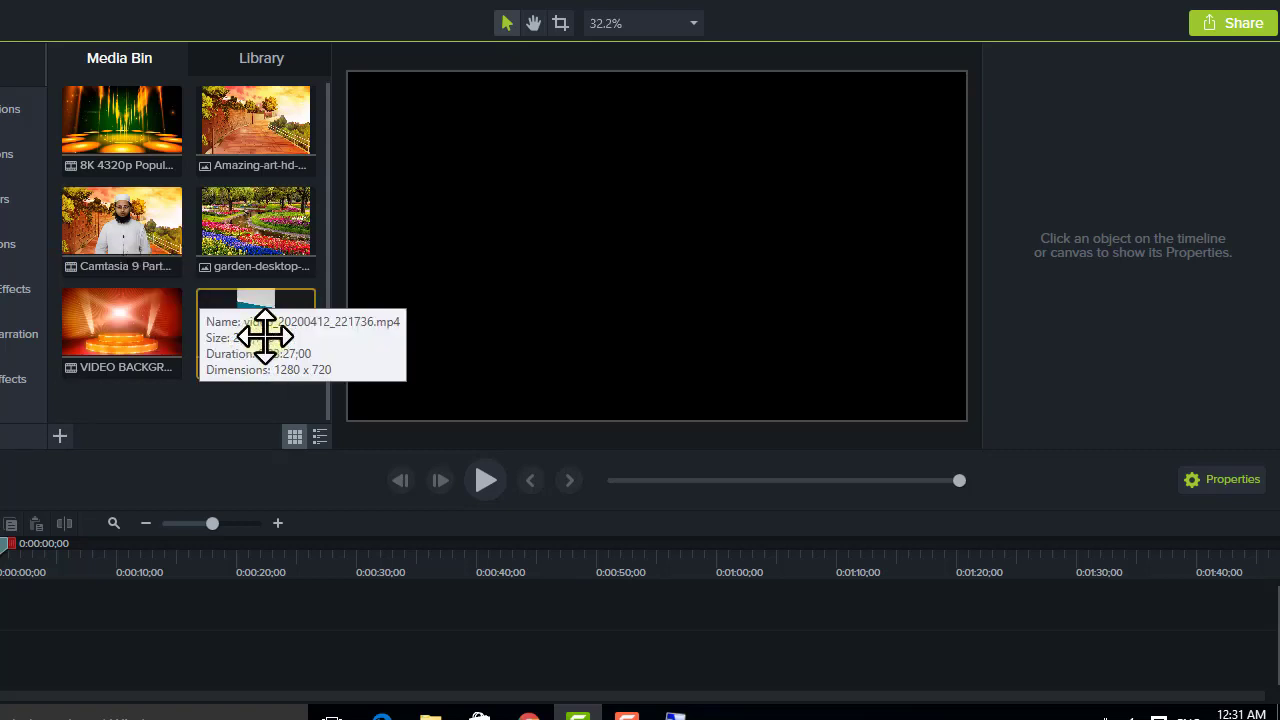
Place video_20200412_221736 at the start of the timeline and split it at 0:00:13;18
{"action": "left_click_drag", "start_coordinate": [250, 320], "coordinate": [2, 692]}
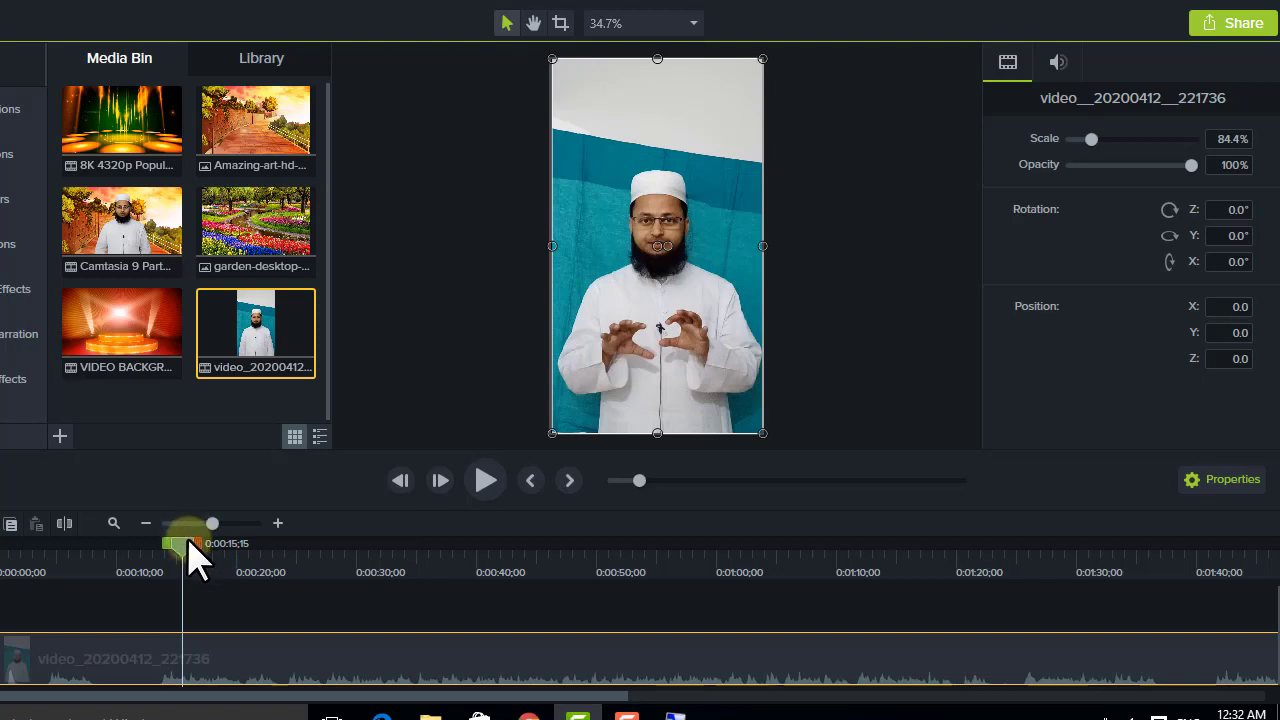
{"action": "left_click_drag", "start_coordinate": [190, 545], "coordinate": [168, 562]}
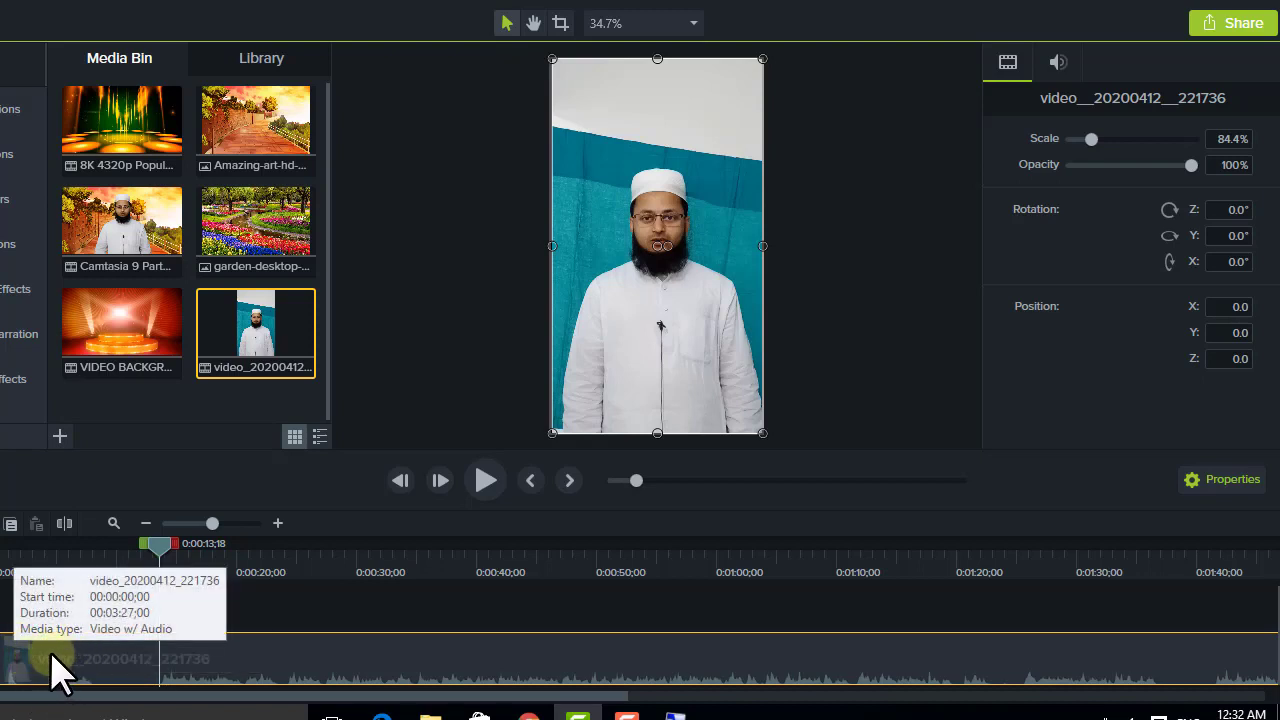
{"action": "left_click", "coordinate": [78, 612]}
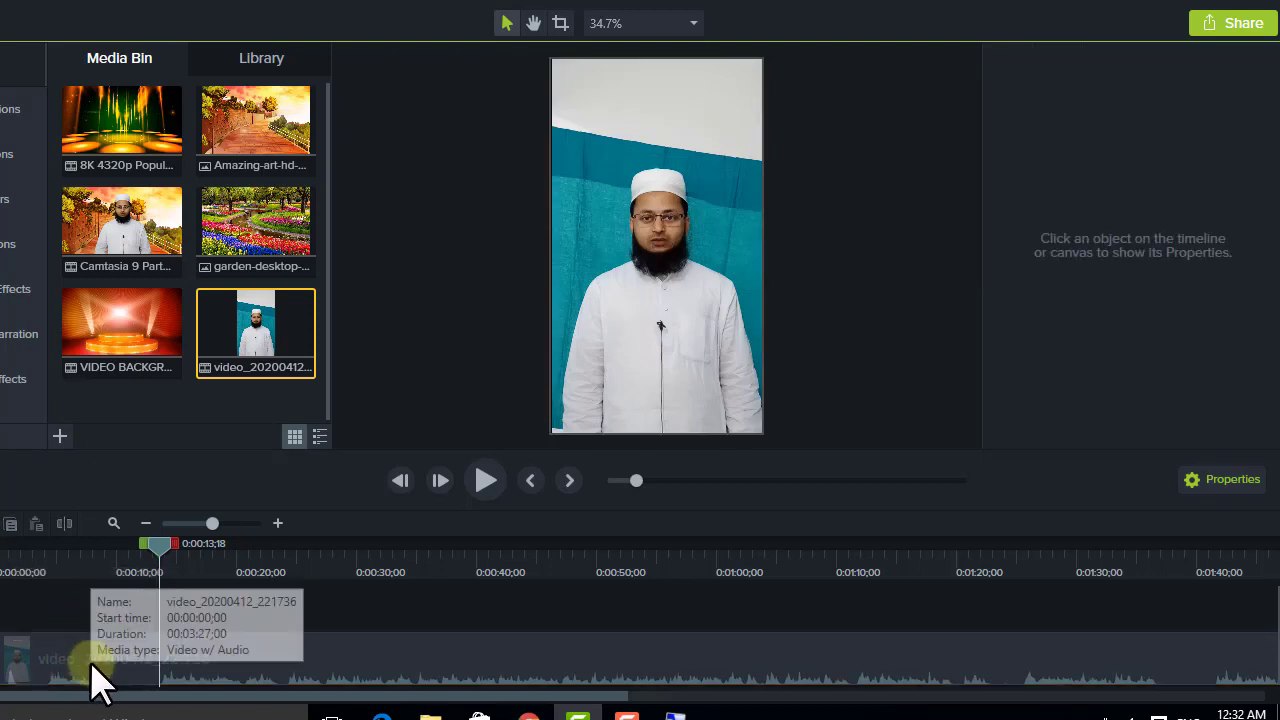
{"action": "left_click", "coordinate": [90, 661]}
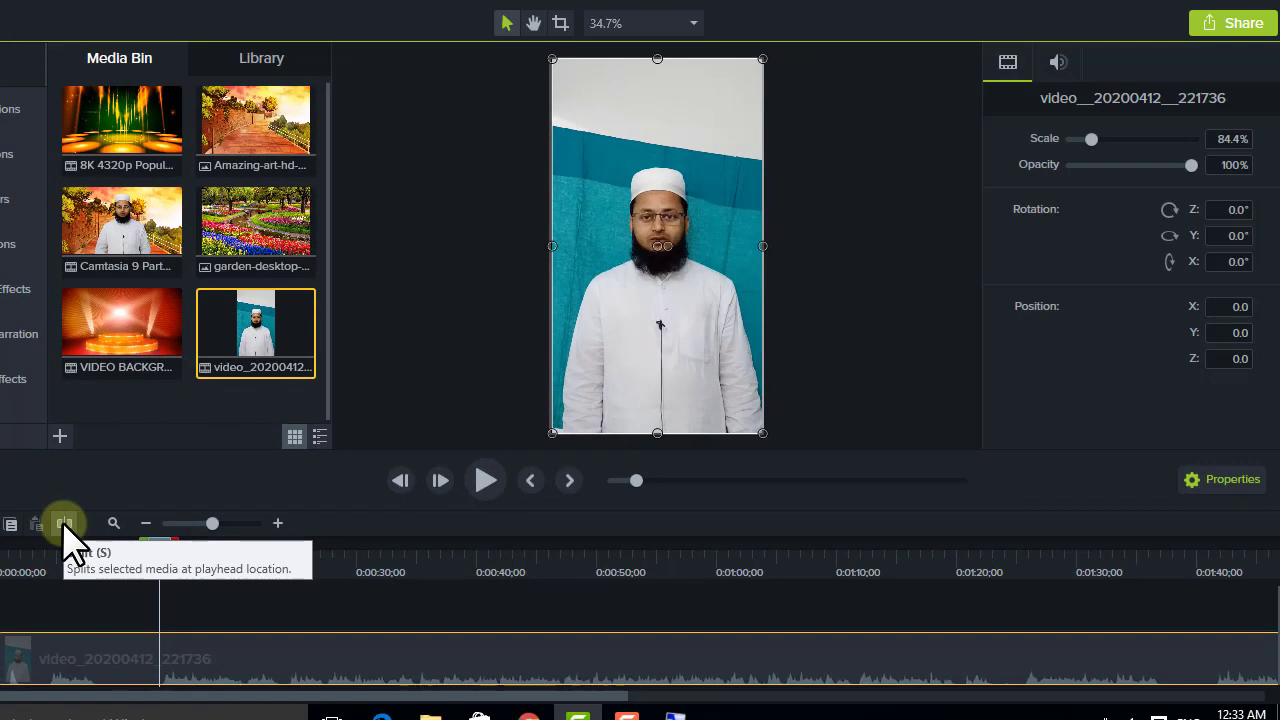
{"action": "left_click", "coordinate": [64, 523]}
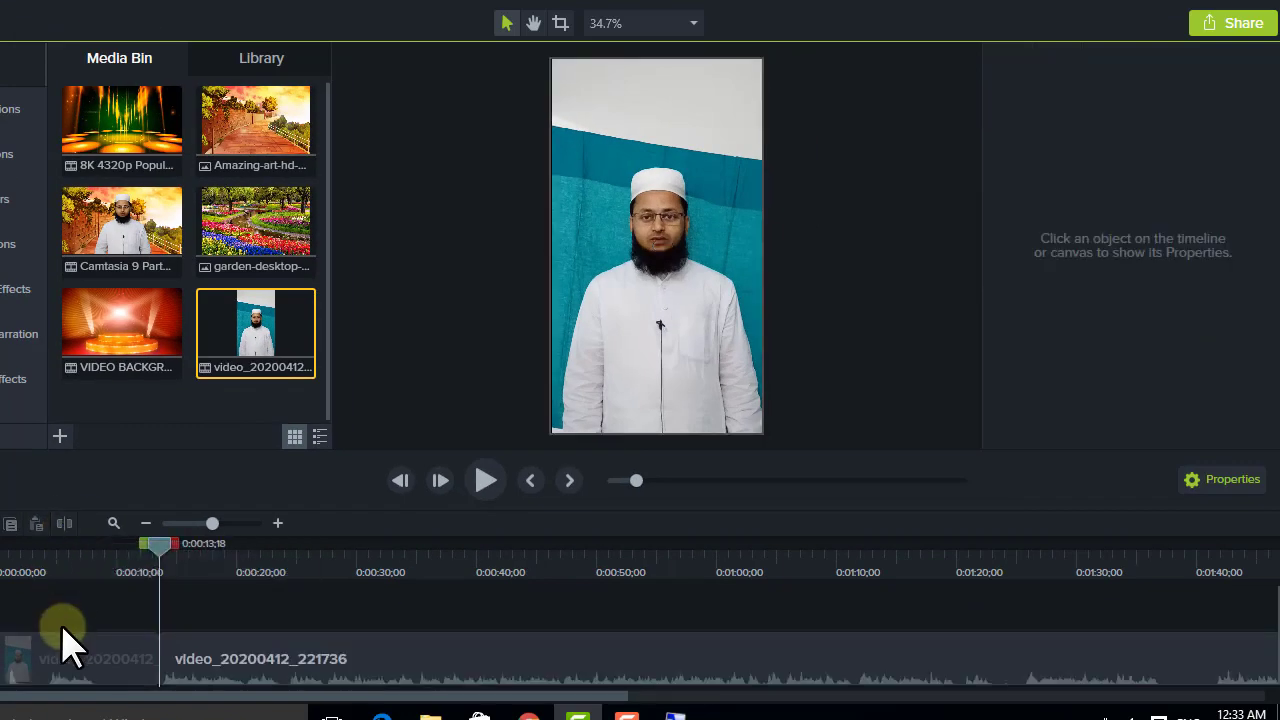
Delete the clip section before the split and move the remaining clip to the start of the timeline
{"action": "left_click", "coordinate": [72, 660]}
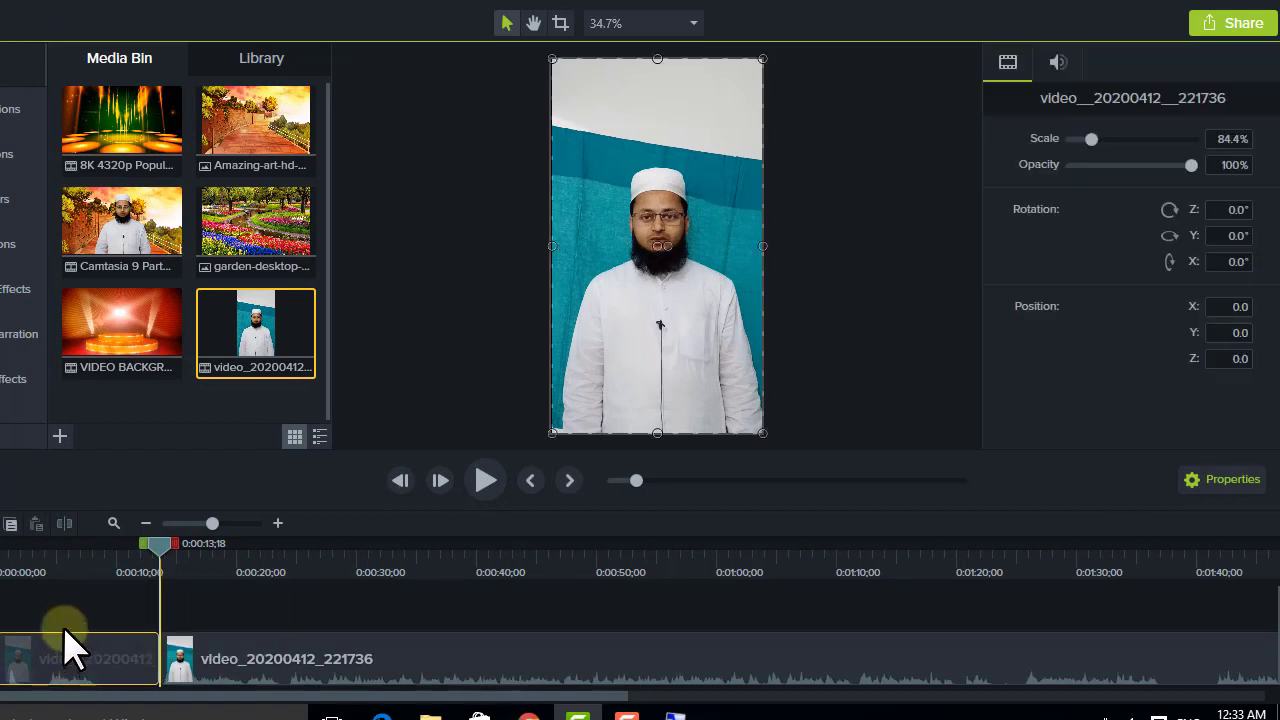
{"action": "left_click_drag", "start_coordinate": [64, 628], "coordinate": [64, 623]}
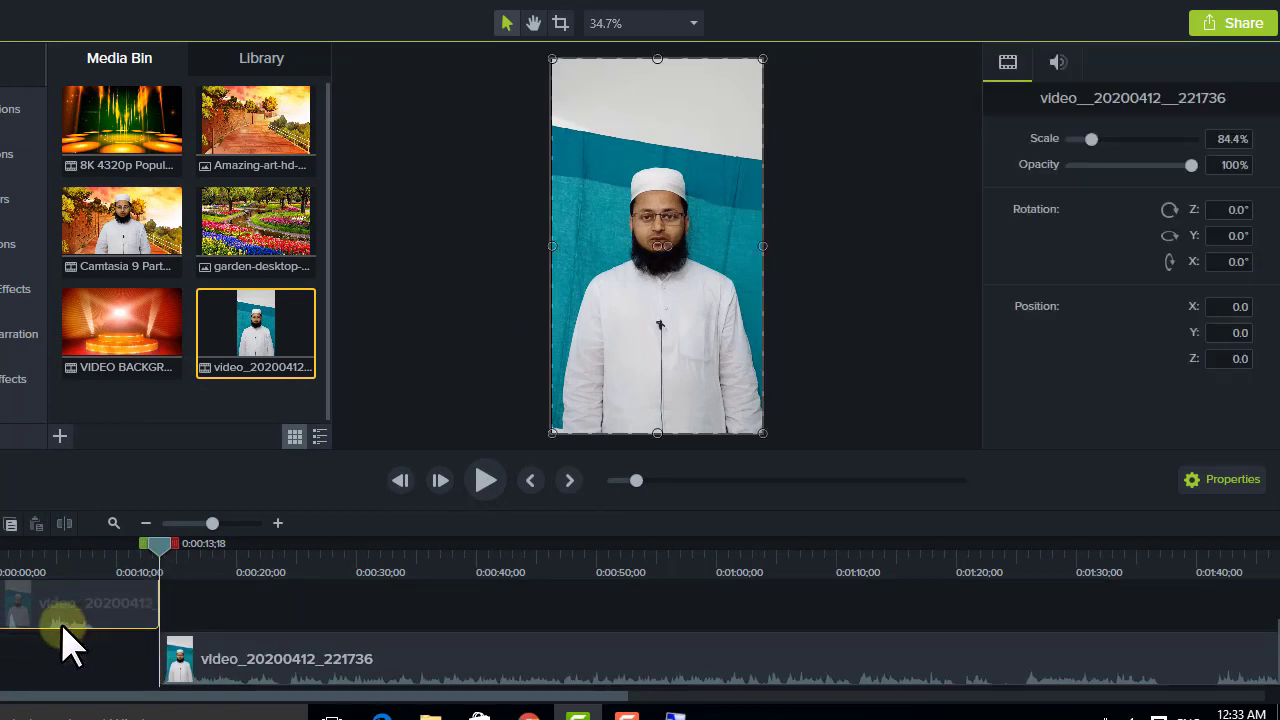
{"action": "key", "text": "Delete"}
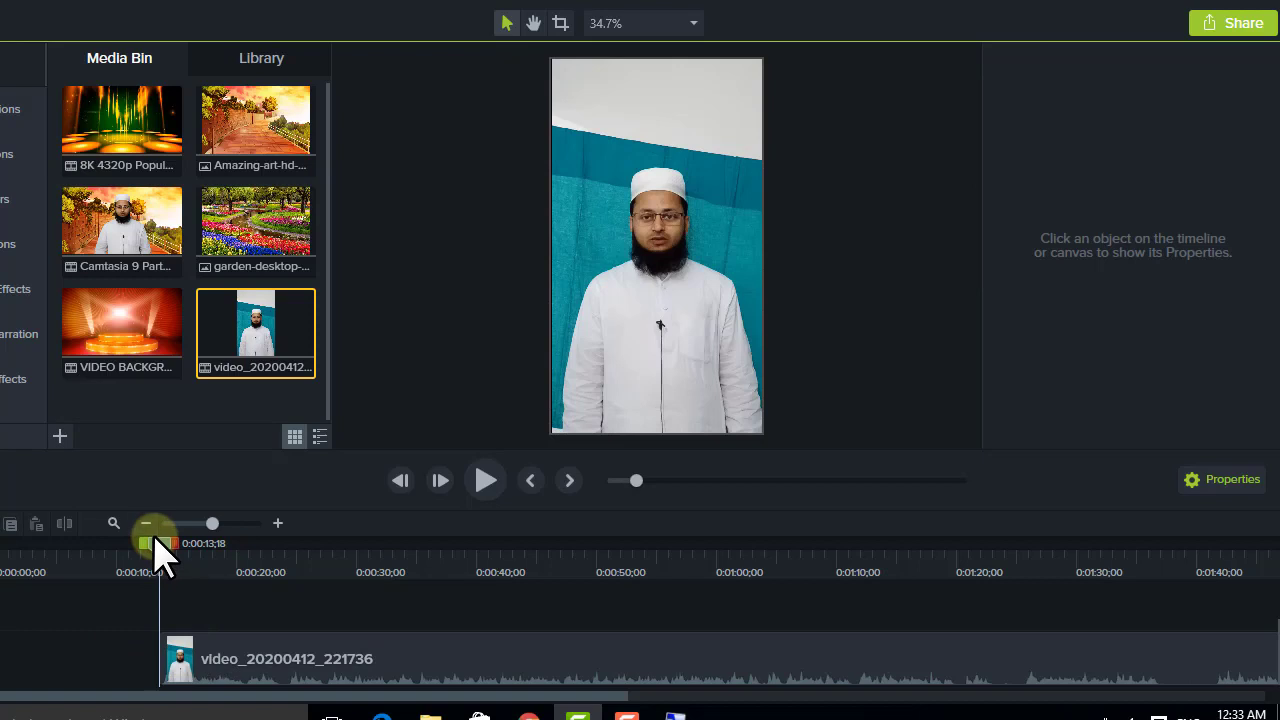
{"action": "left_click_drag", "start_coordinate": [160, 555], "coordinate": [5, 548]}
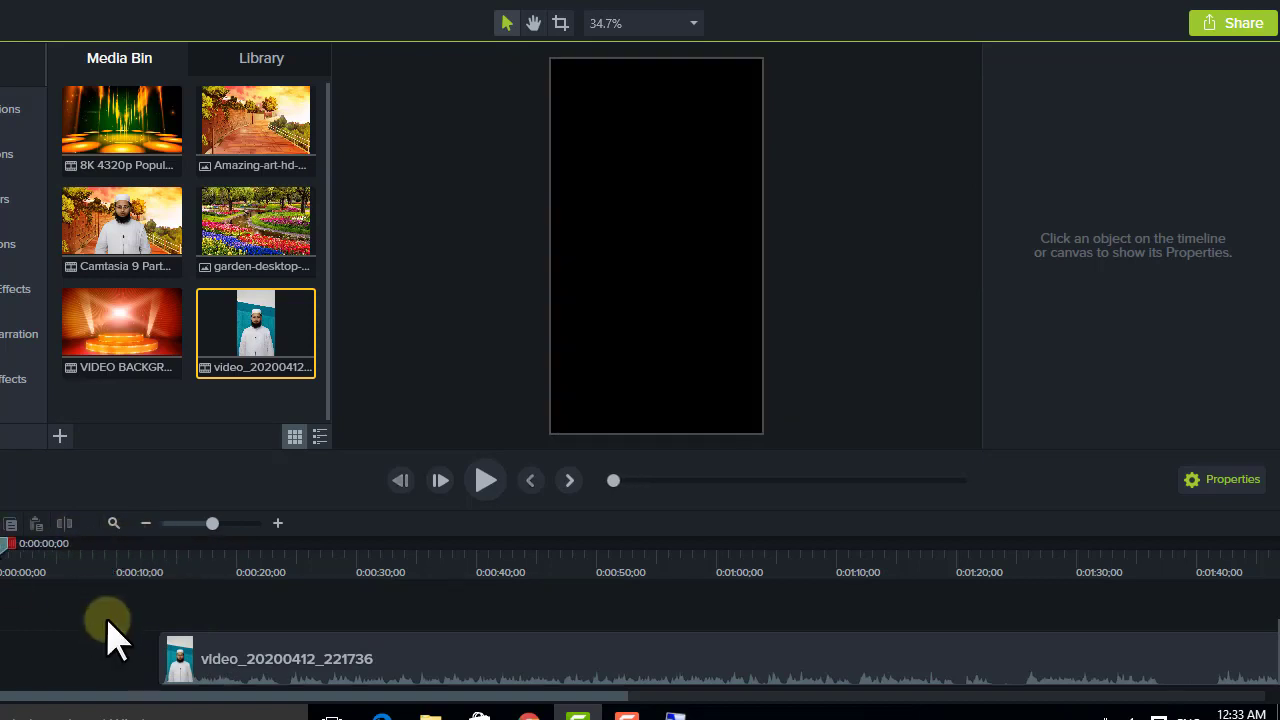
{"action": "left_click_drag", "start_coordinate": [251, 680], "coordinate": [78, 648]}
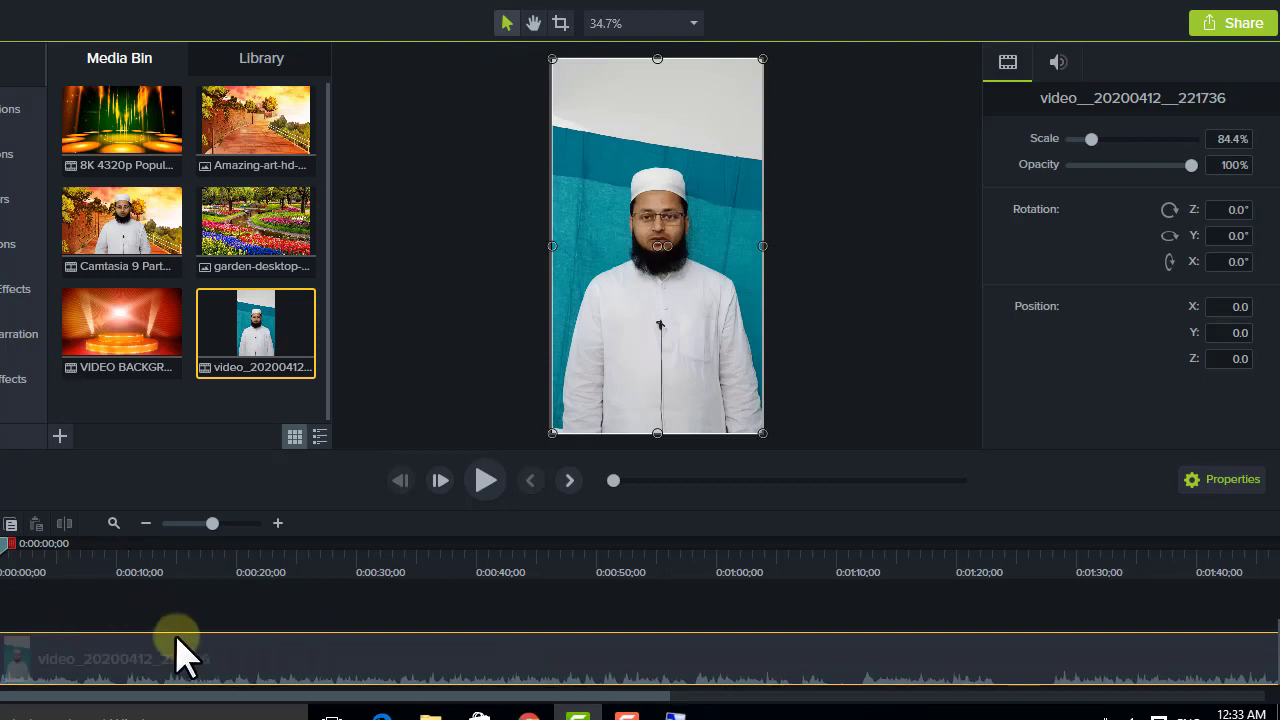
Separate the audio and video of the trimmed clip on the timeline
{"action": "right_click", "coordinate": [569, 651]}
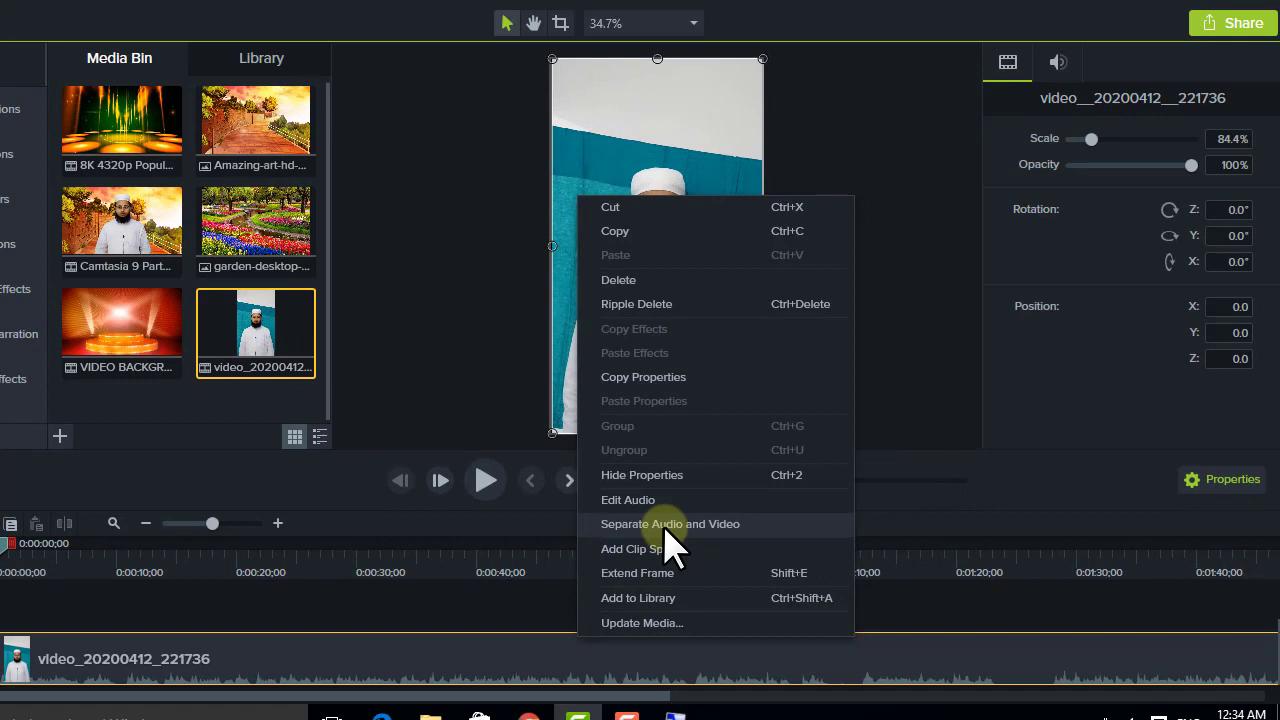
{"action": "left_click", "coordinate": [665, 526]}
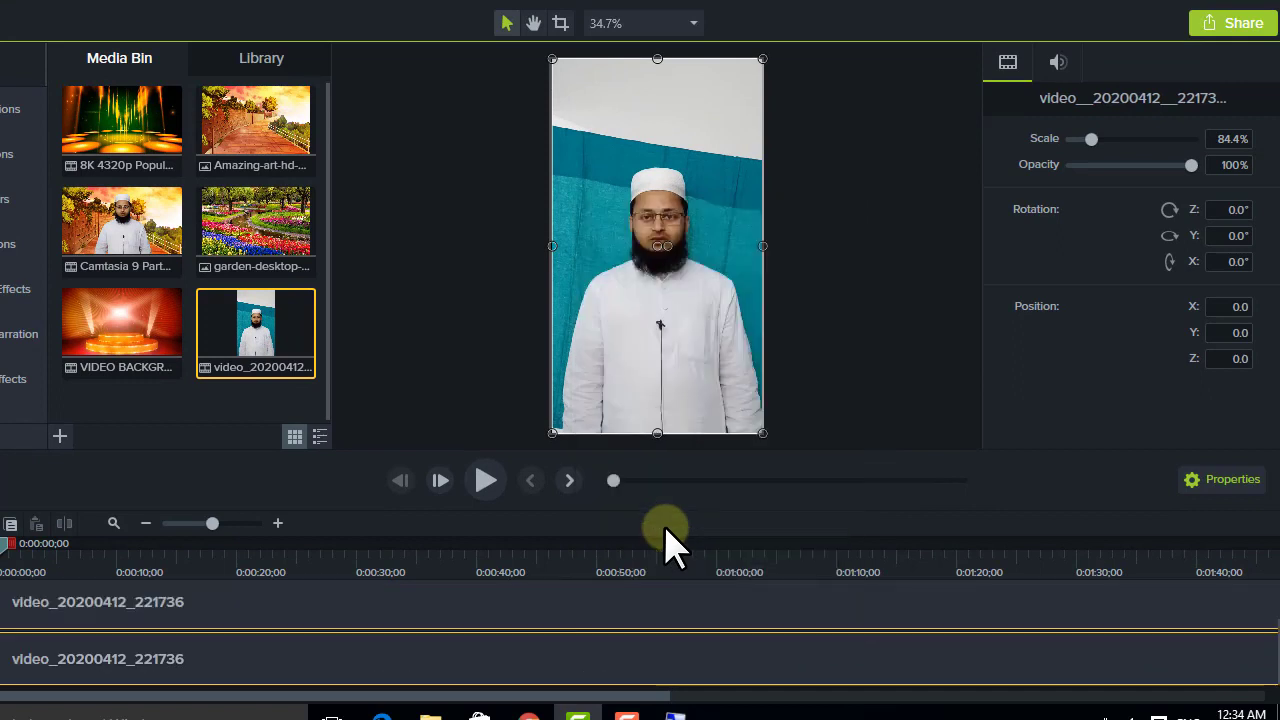
{"action": "scroll", "coordinate": [669, 660], "scroll_direction": "down", "scroll_amount": 1}
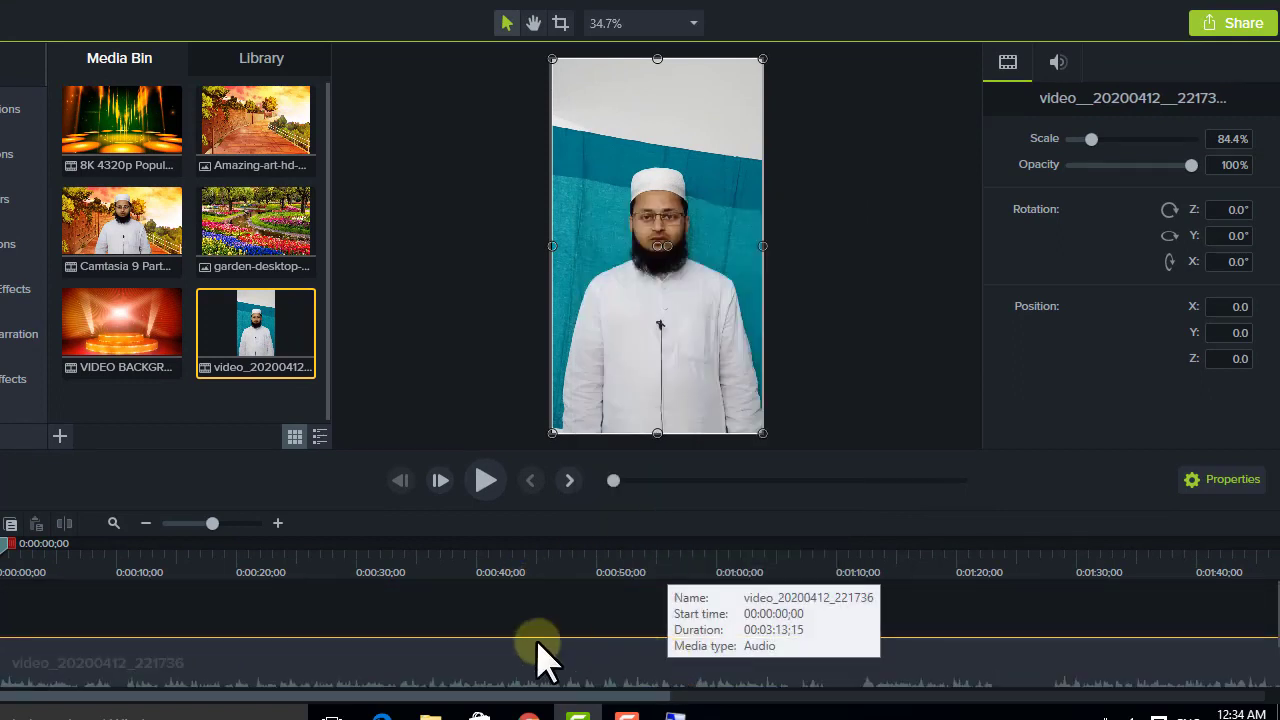
Try the separated audio clip's gain at 0% and set it to 250%
{"action": "left_click", "coordinate": [543, 655]}
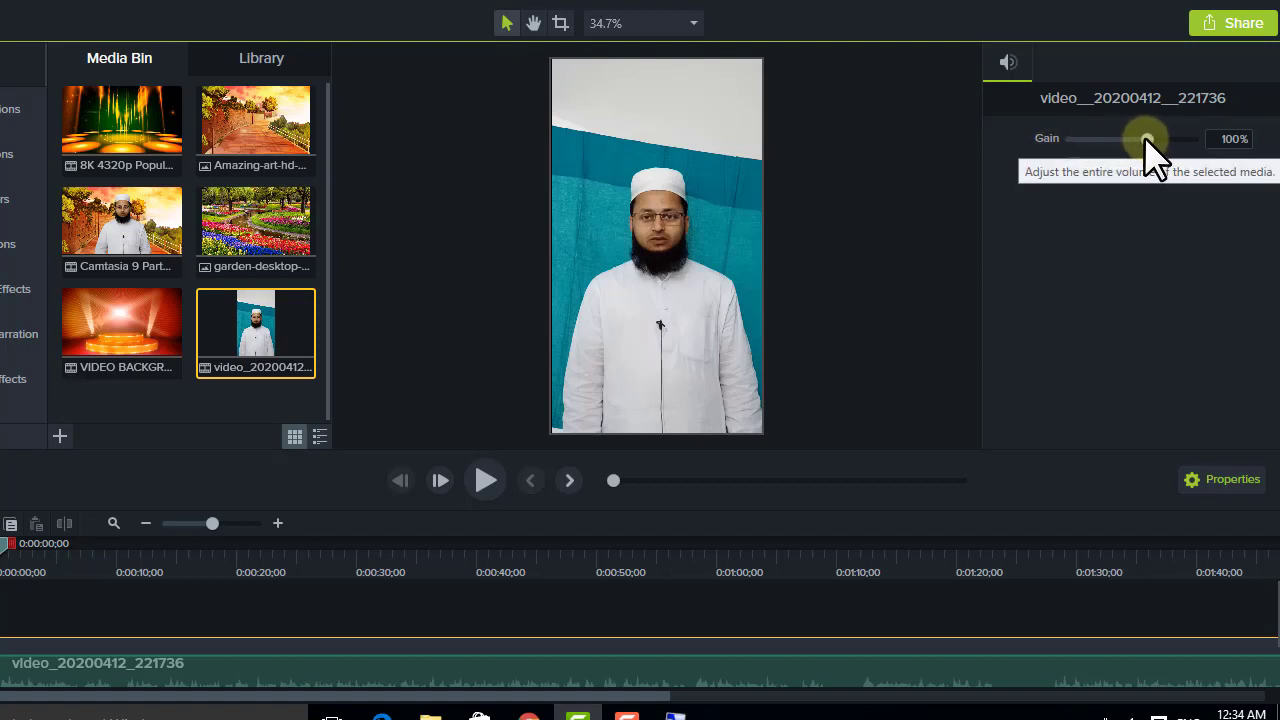
{"action": "left_click_drag", "start_coordinate": [1146, 139], "coordinate": [1051, 141]}
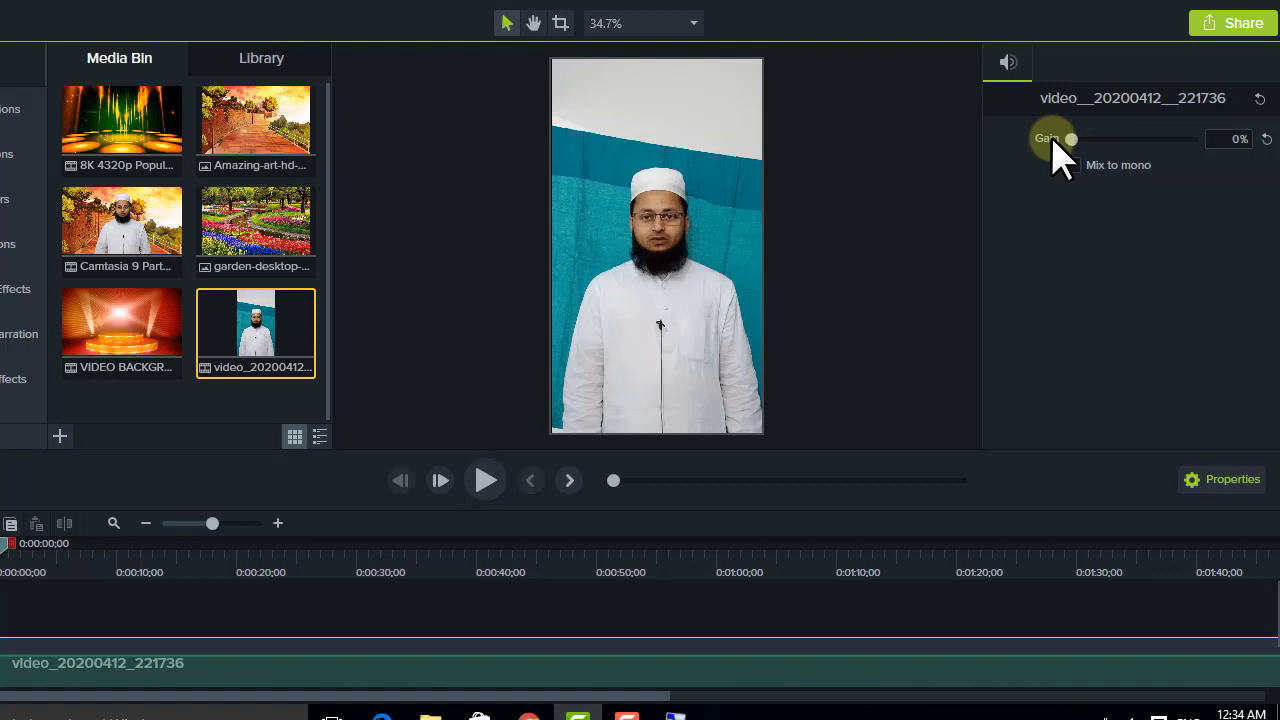
{"action": "left_click_drag", "start_coordinate": [1052, 139], "coordinate": [1196, 140]}
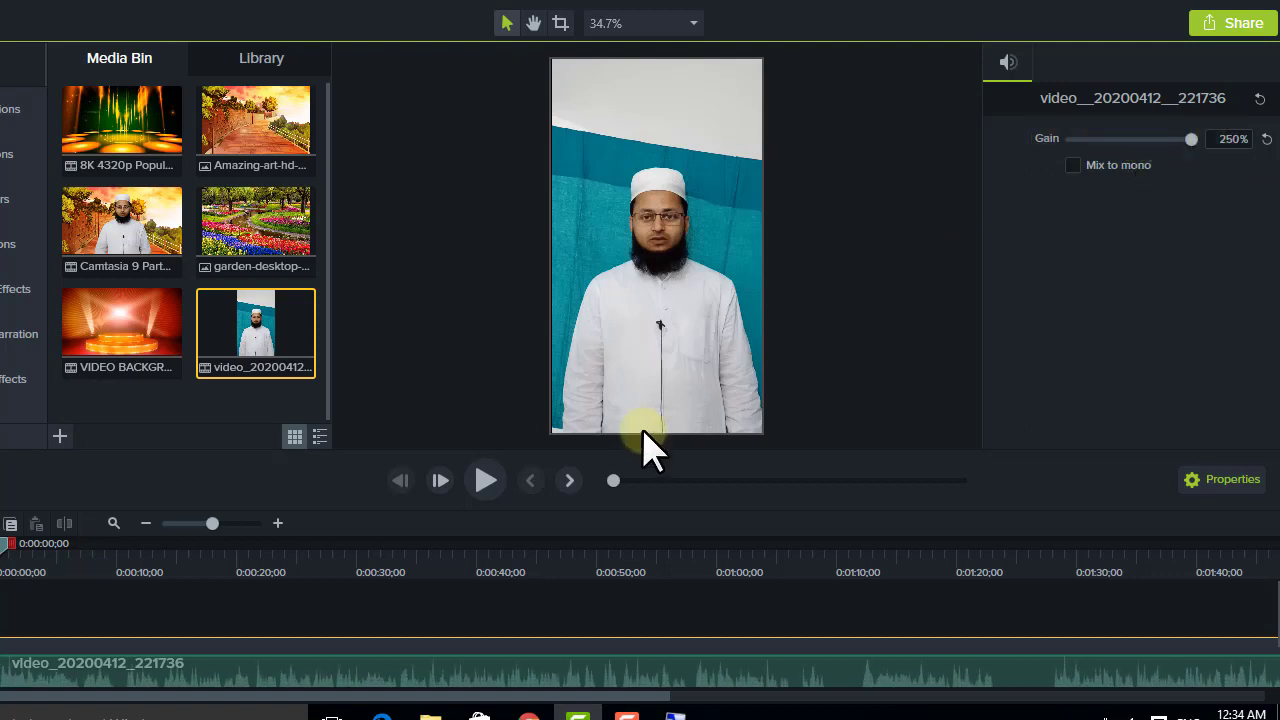
{"action": "scroll", "coordinate": [630, 670], "scroll_direction": "down", "scroll_amount": 1}
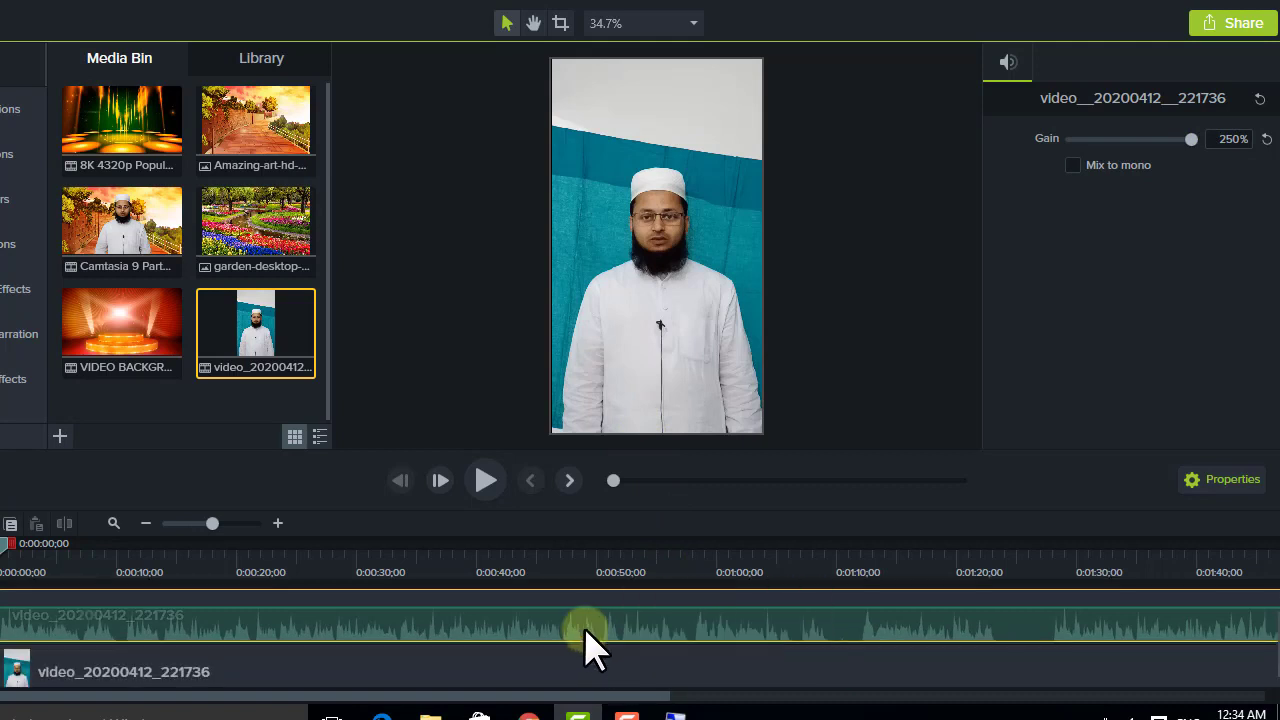
{"action": "left_click_drag", "start_coordinate": [1188, 138], "coordinate": [1038, 157]}
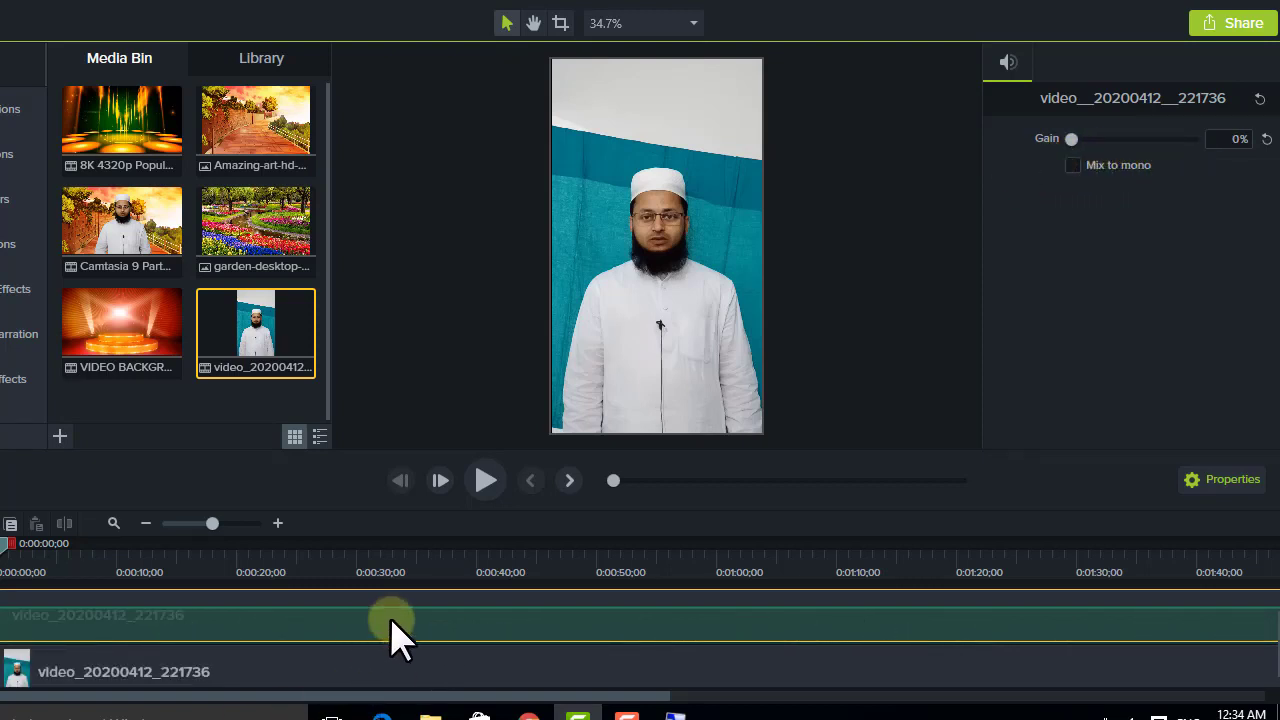
{"action": "left_click_drag", "start_coordinate": [1073, 136], "coordinate": [1222, 140]}
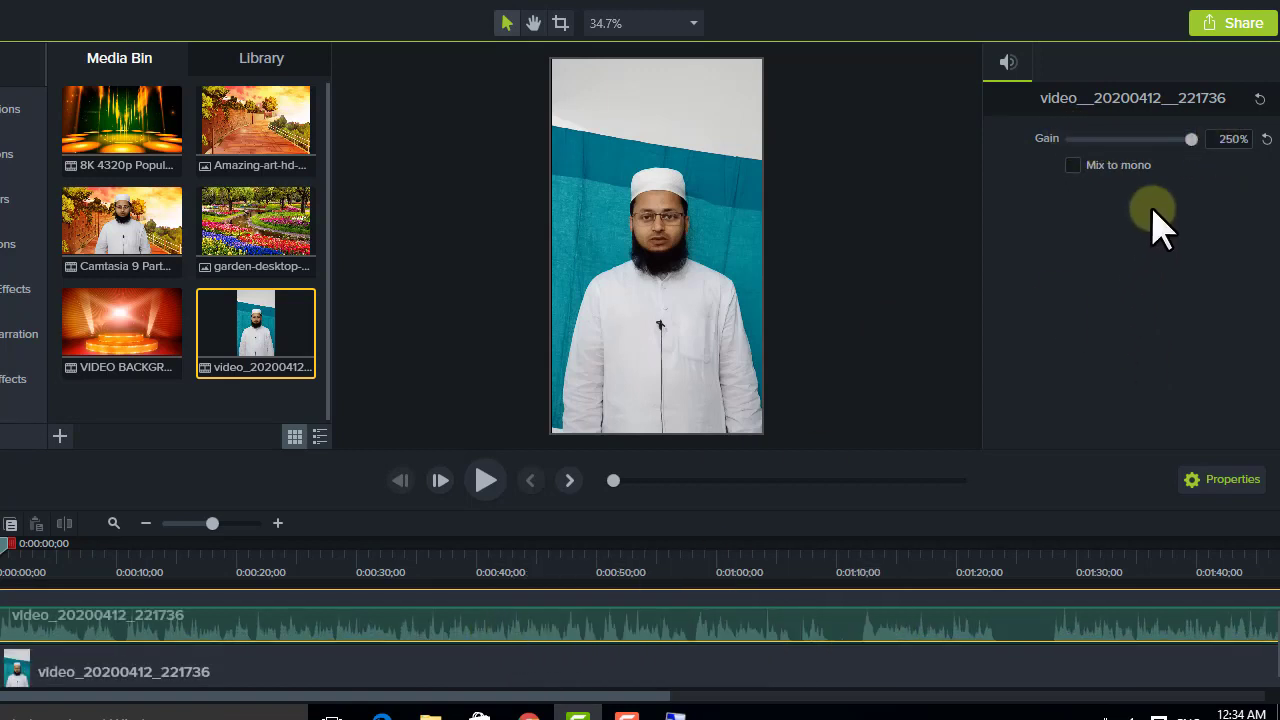
Try the separated audio clip's gain at 0% again and set it to 88%
{"action": "left_click_drag", "start_coordinate": [1190, 139], "coordinate": [1050, 146]}
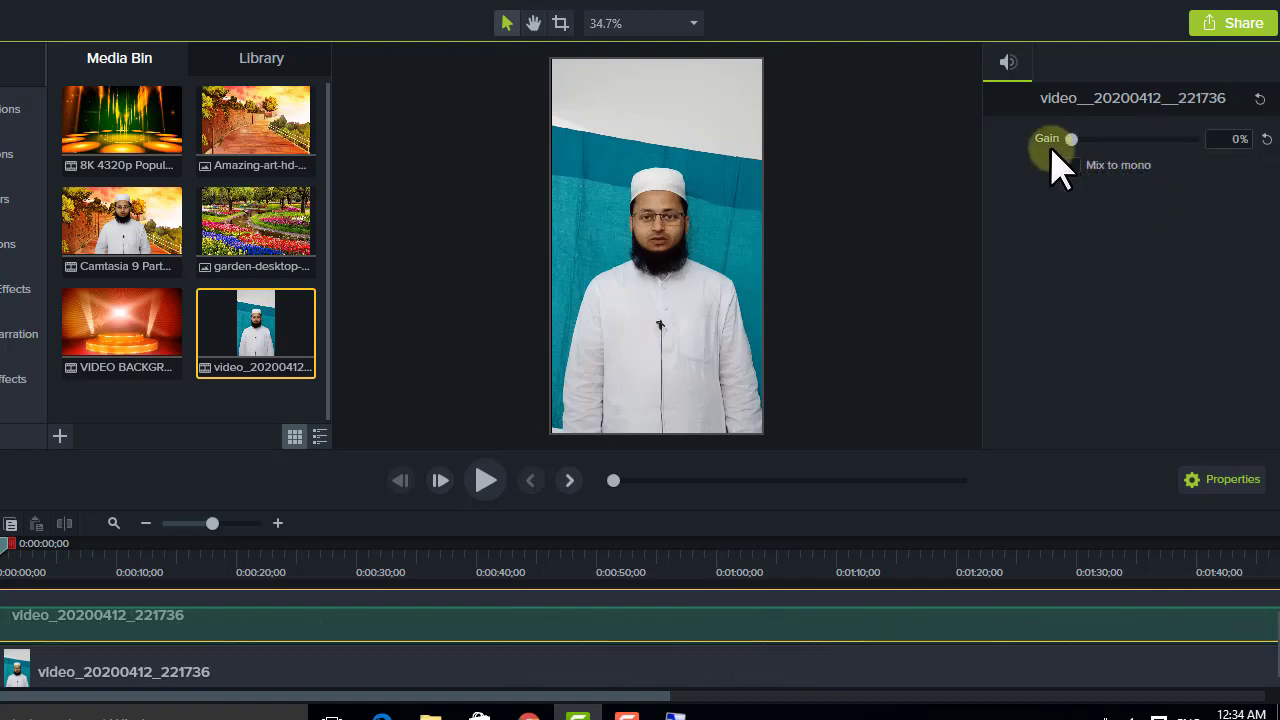
{"action": "scroll", "coordinate": [575, 623], "scroll_direction": "up", "scroll_amount": 1}
{"action": "left_click", "coordinate": [648, 603]}
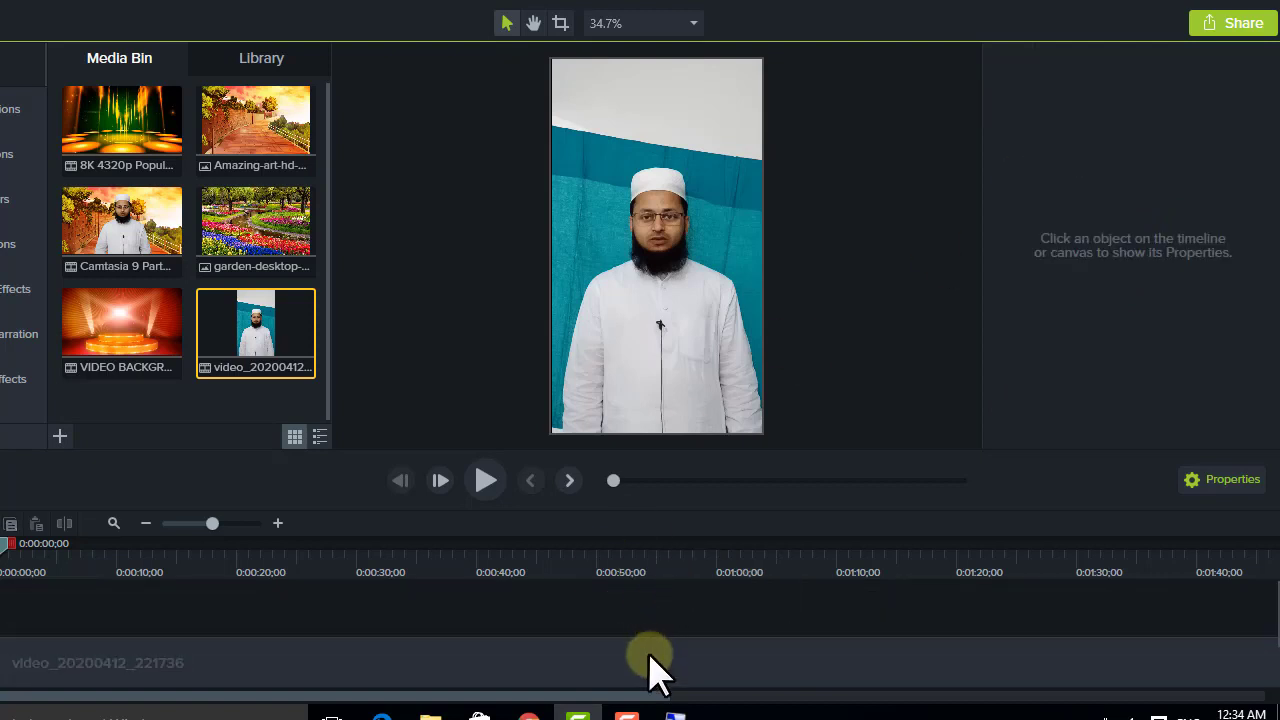
{"action": "left_click", "coordinate": [648, 658]}
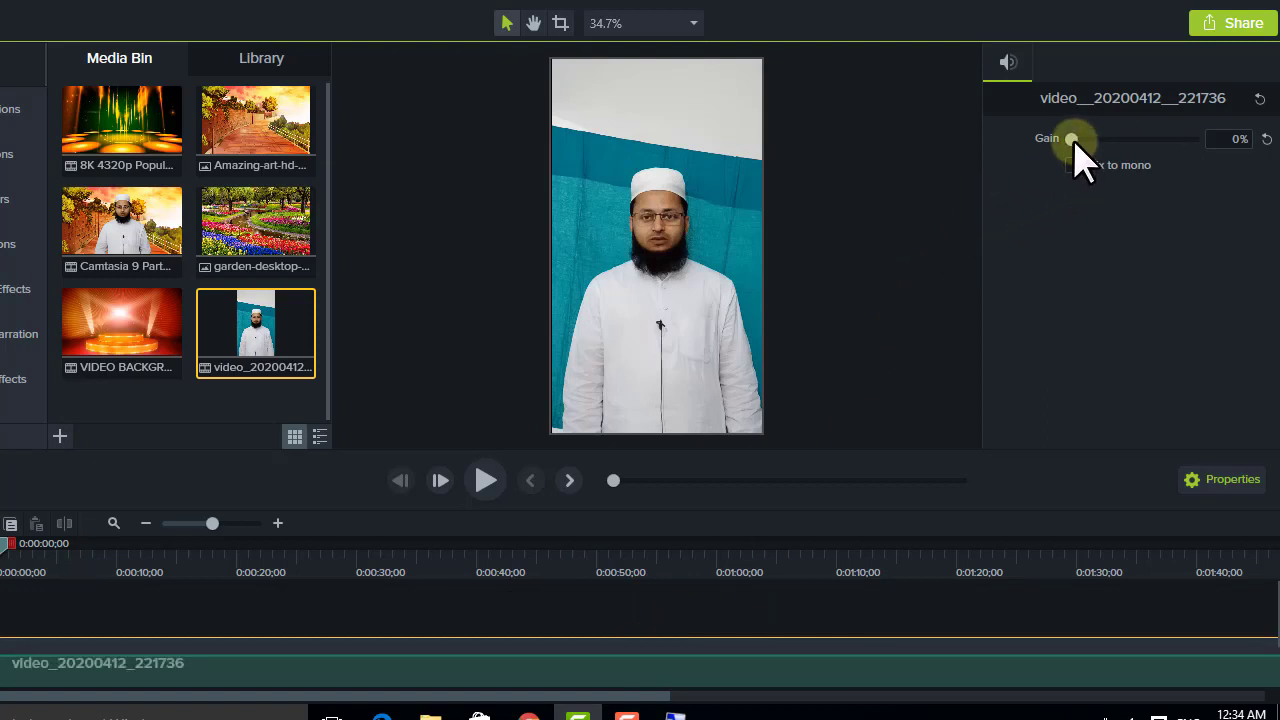
{"action": "left_click_drag", "start_coordinate": [1078, 142], "coordinate": [1142, 140]}
{"action": "scroll", "coordinate": [607, 642], "scroll_direction": "down", "scroll_amount": 1}
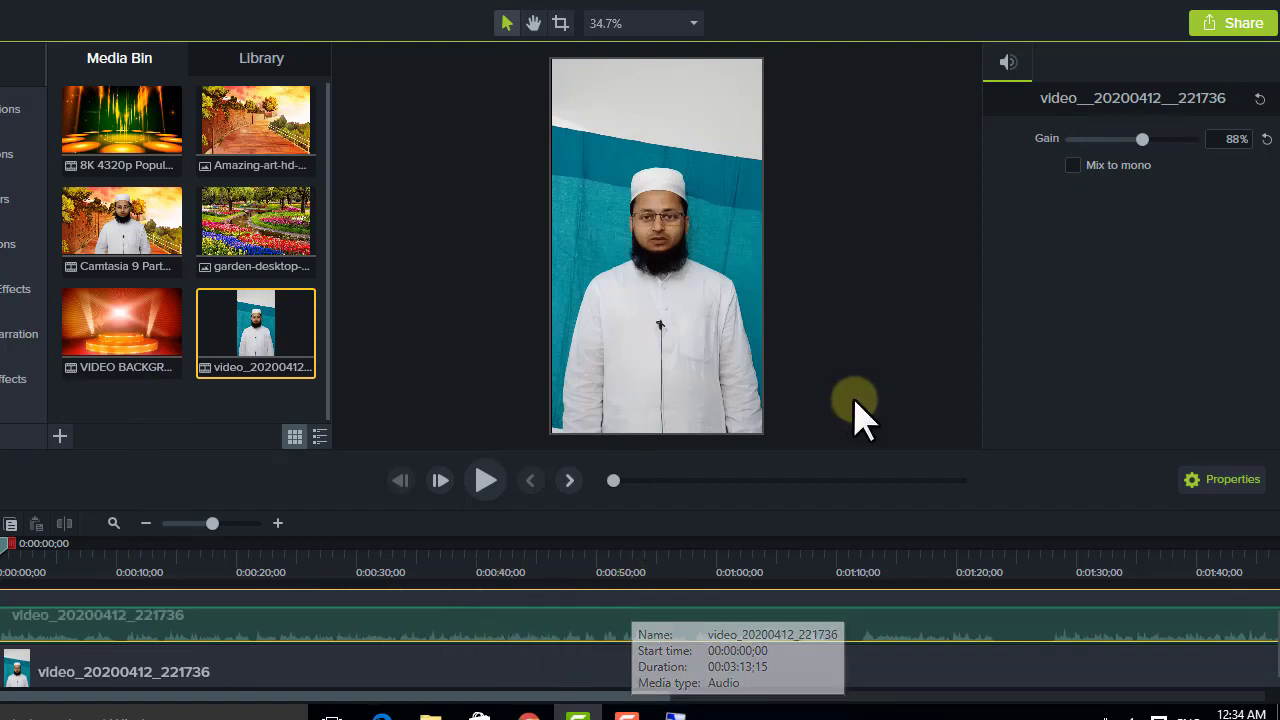
Play the opening seconds of the timeline to check the audio at the new gain
{"action": "left_click", "coordinate": [480, 482]}
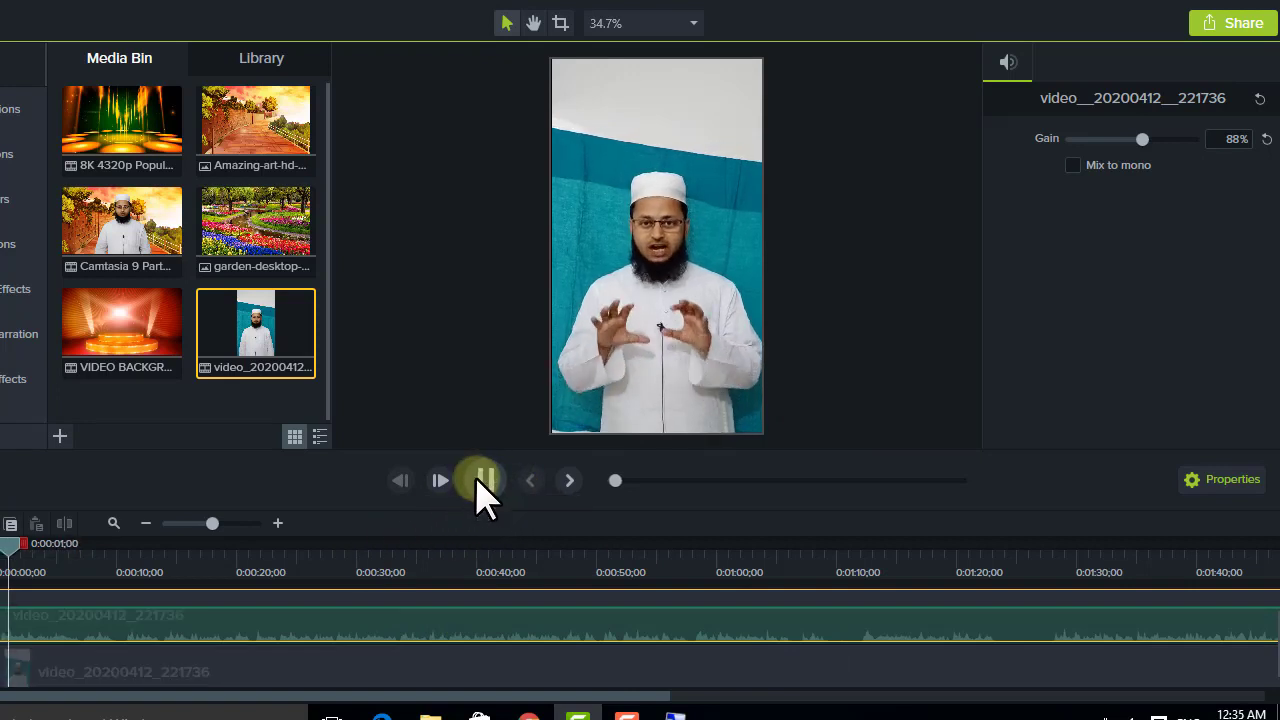
{"action": "left_click", "coordinate": [478, 480]}
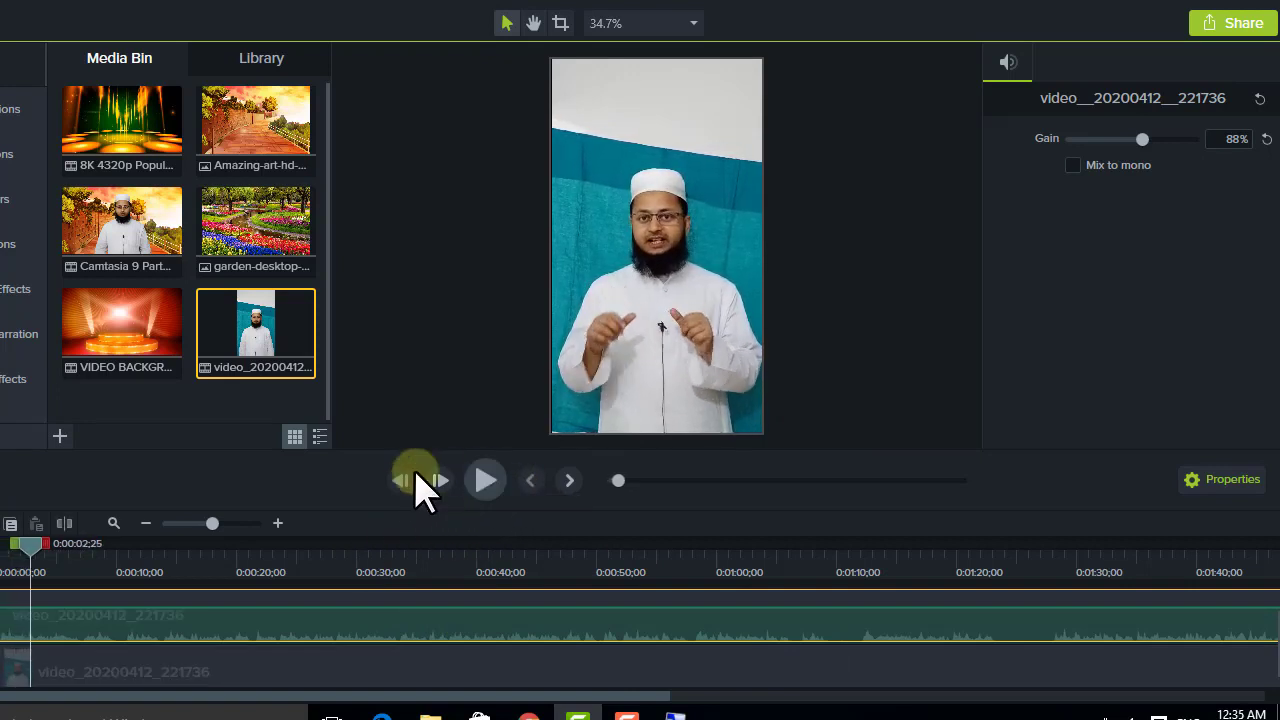
{"action": "scroll", "coordinate": [427, 597], "scroll_direction": "up", "scroll_amount": 1}
{"action": "left_click", "coordinate": [100, 612]}
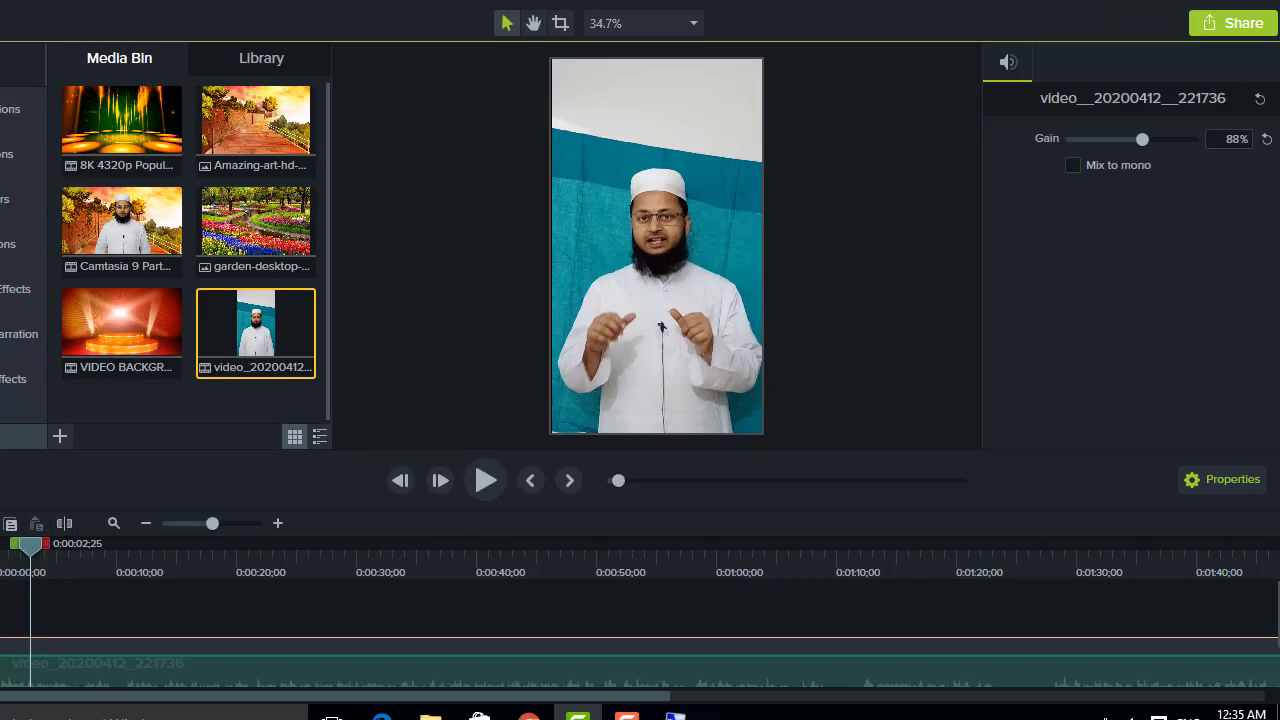
Apply the Remove a Color visual effect to the video clip on the timeline
{"action": "left_click", "coordinate": [24, 436]}
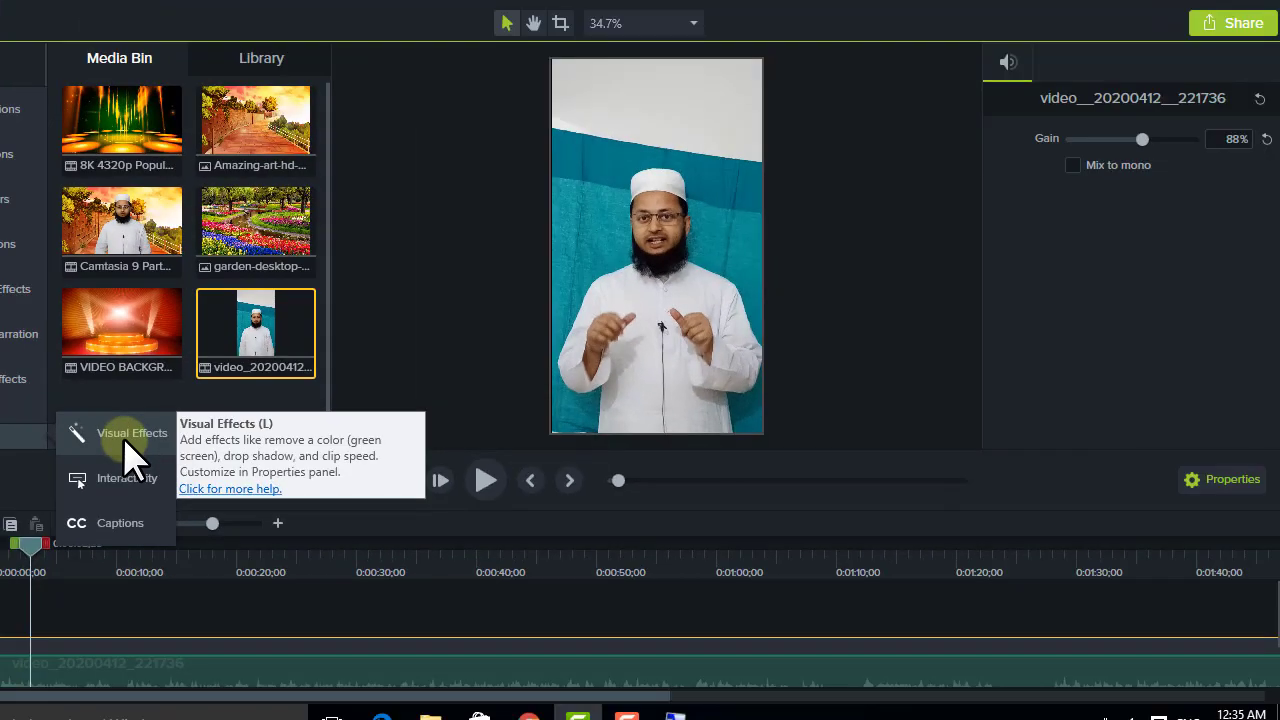
{"action": "left_click", "coordinate": [123, 437]}
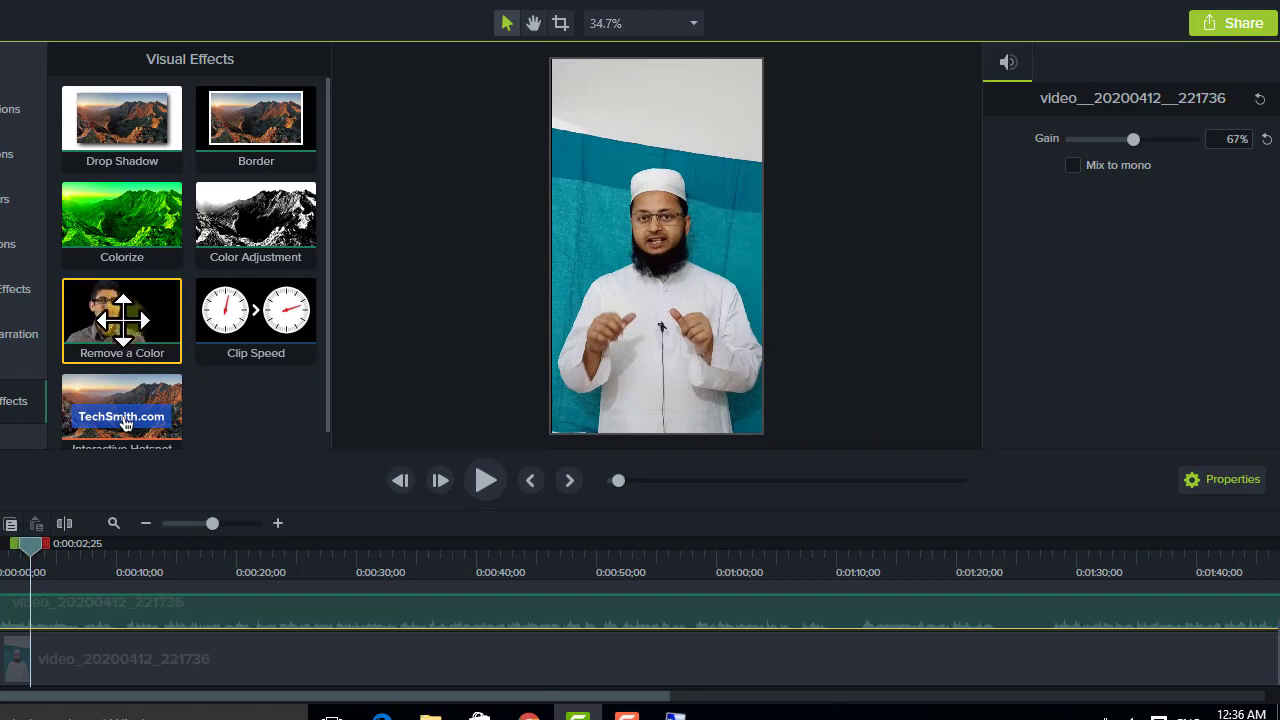
{"action": "left_click_drag", "start_coordinate": [122, 312], "coordinate": [230, 657]}
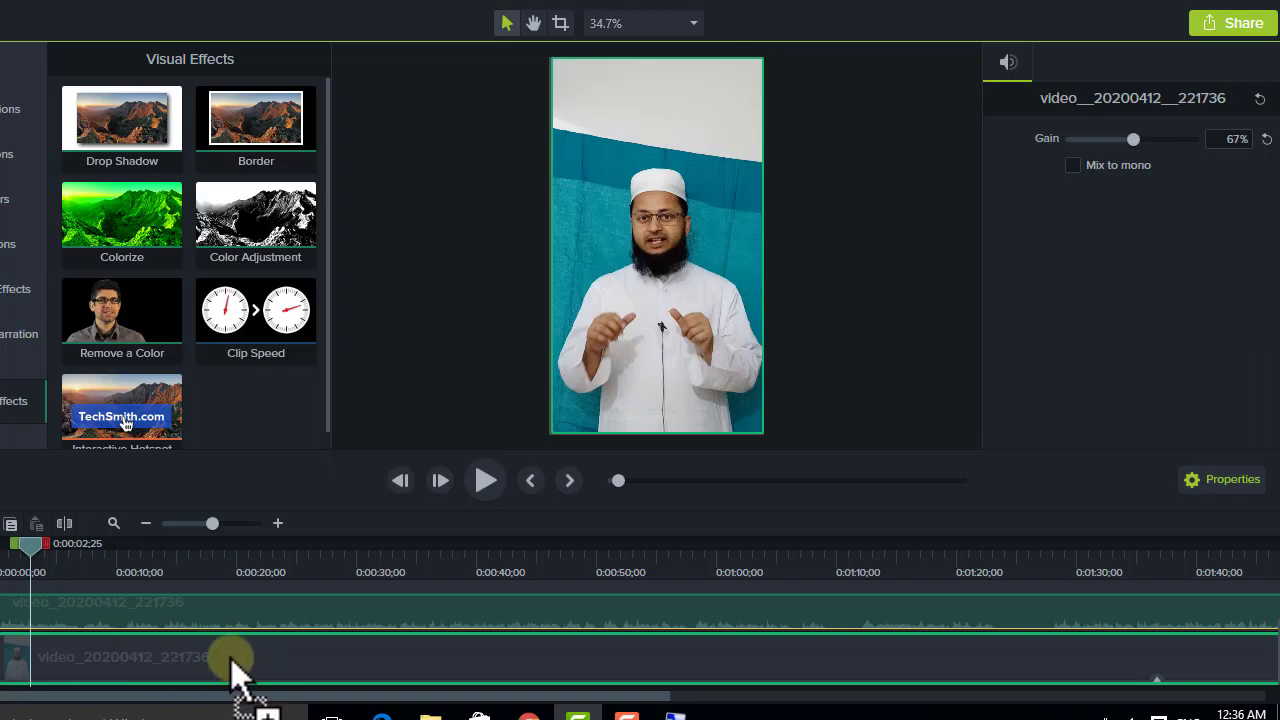
{"action": "left_click_drag", "start_coordinate": [231, 658], "coordinate": [229, 654]}
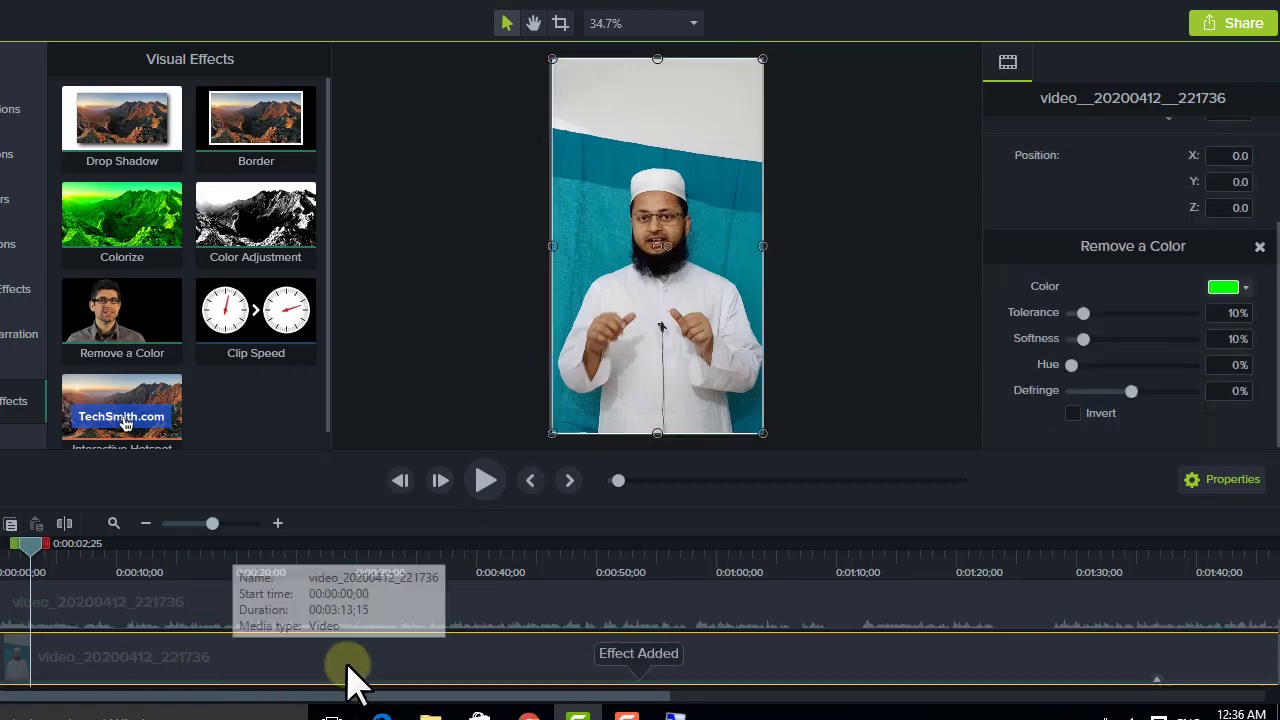
{"action": "left_click", "coordinate": [1084, 312]}
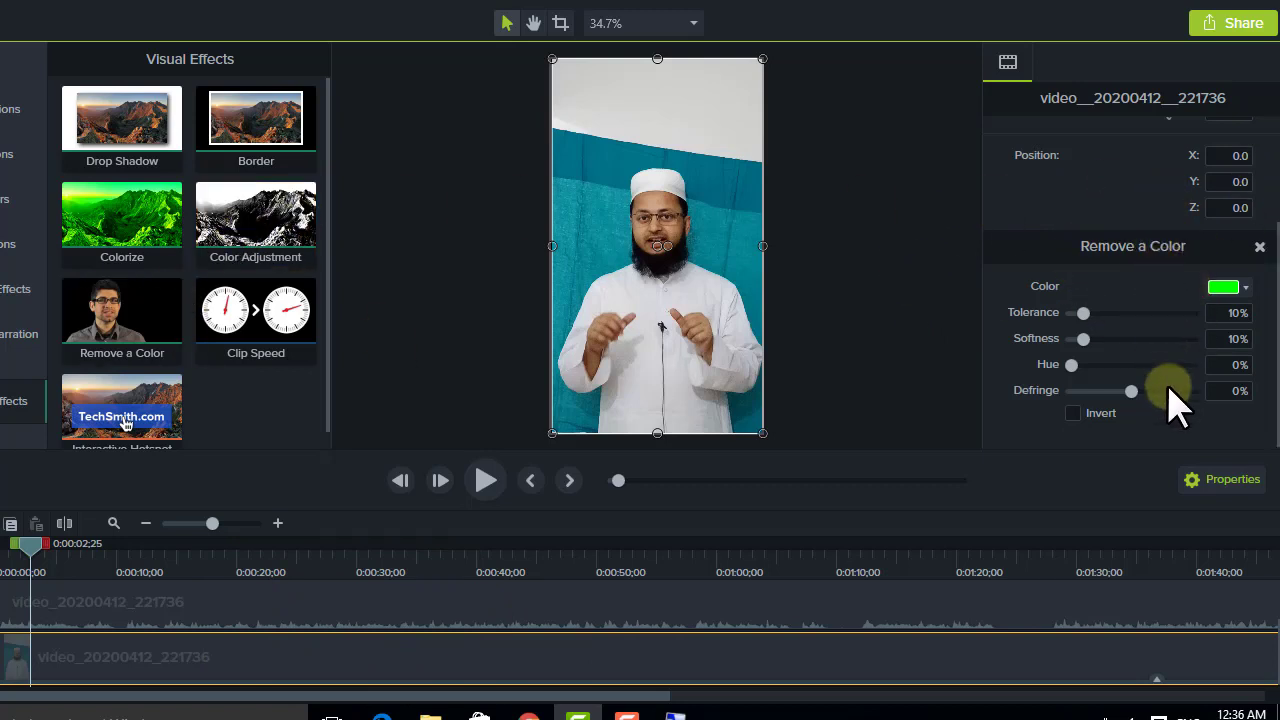
{"action": "left_click", "coordinate": [1229, 489]}
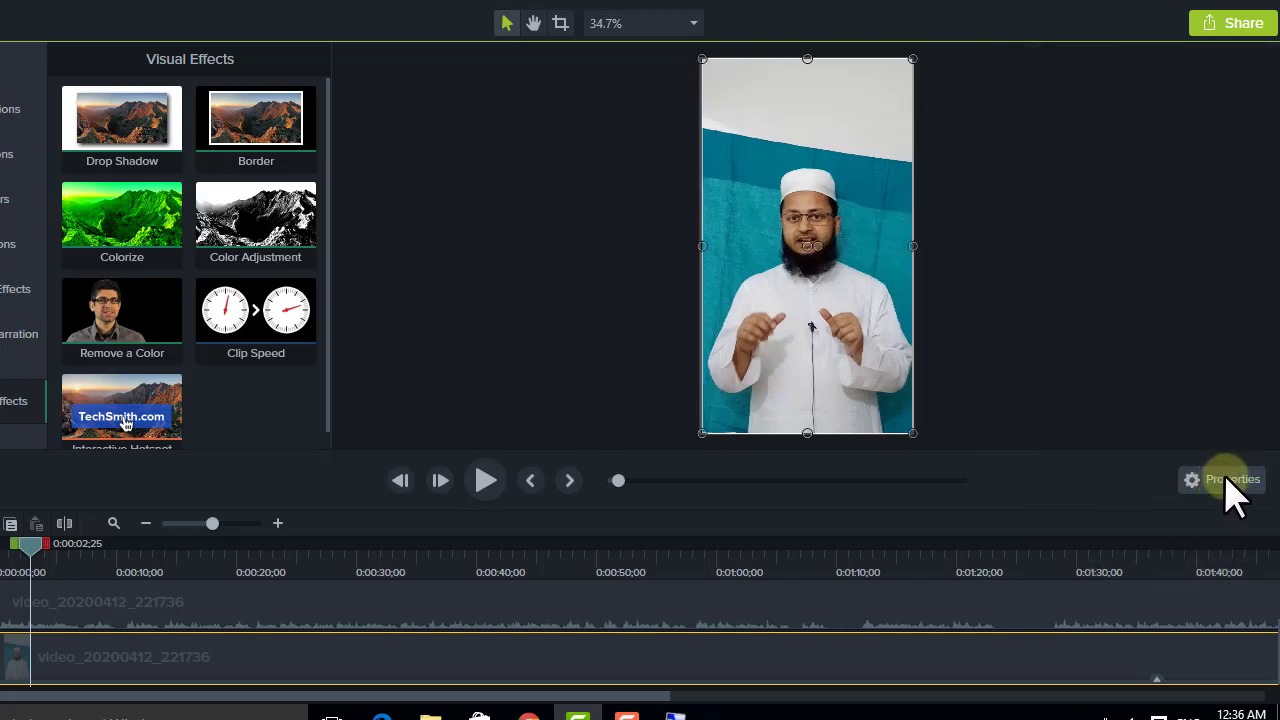
{"action": "left_click", "coordinate": [1217, 475]}
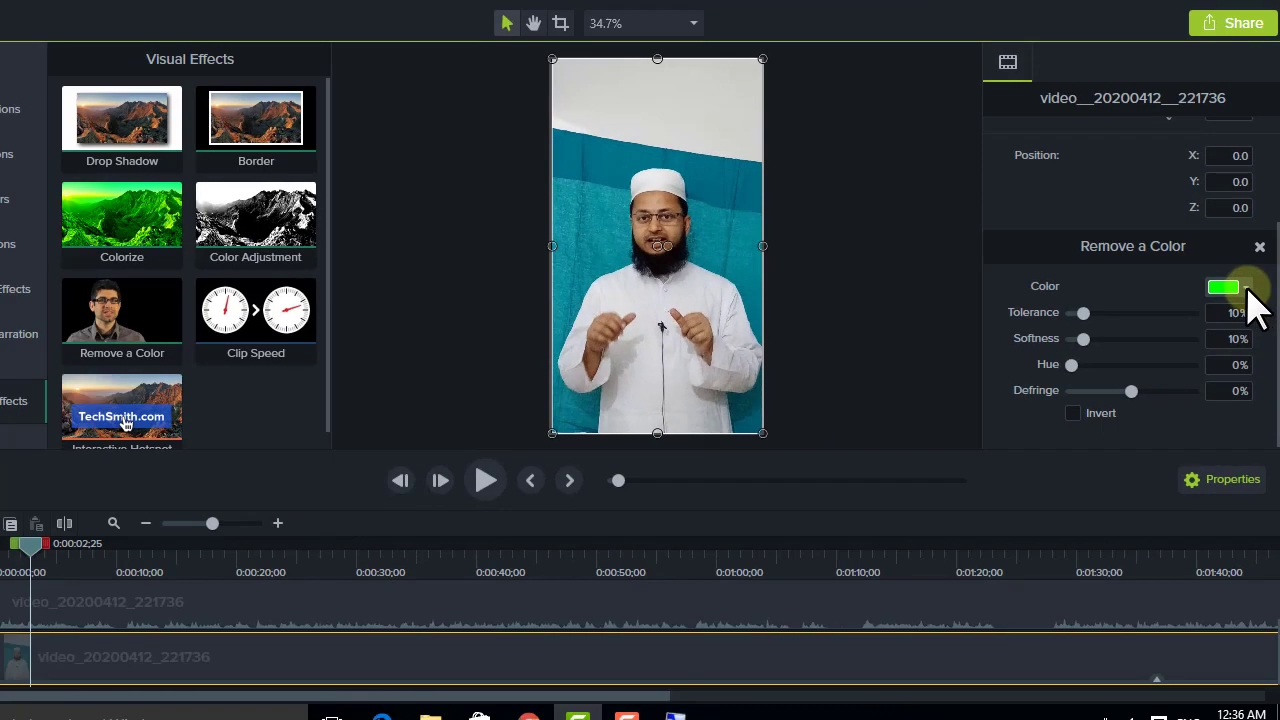
Sample the teal backdrop beside the speaker as the color for the Remove a Color effect
{"action": "left_click", "coordinate": [1244, 287]}
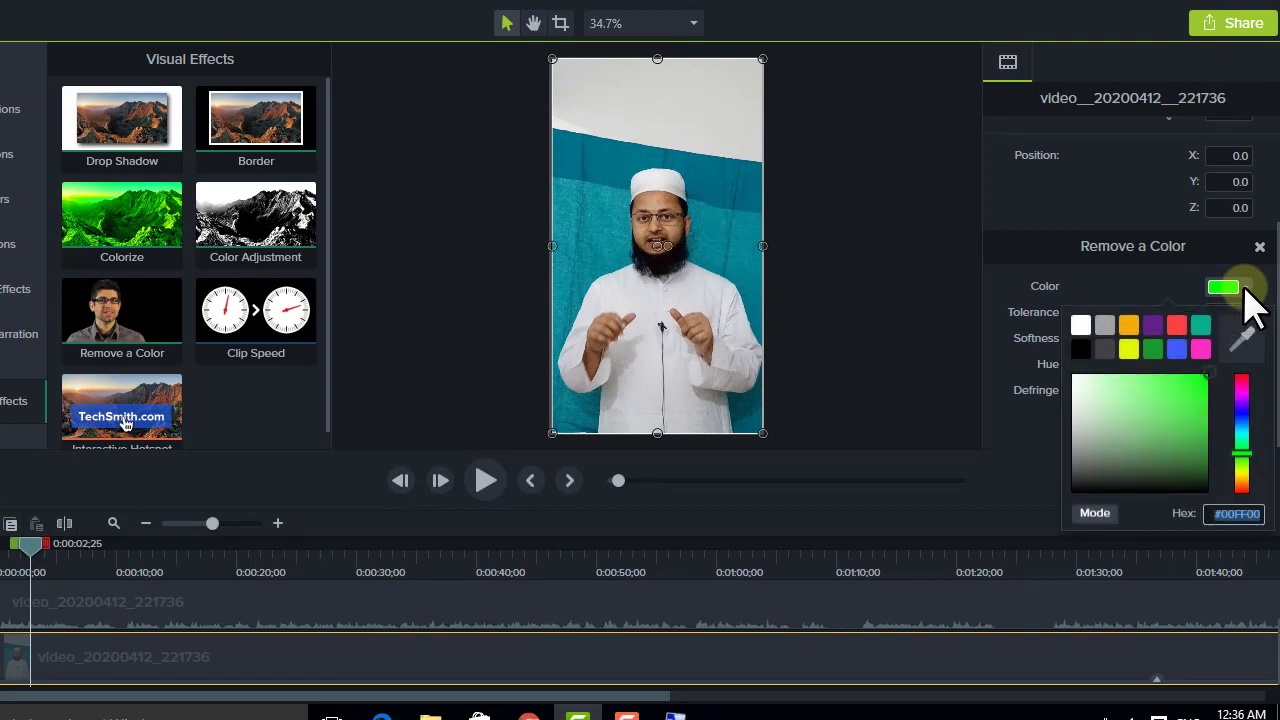
{"action": "left_click", "coordinate": [1240, 337]}
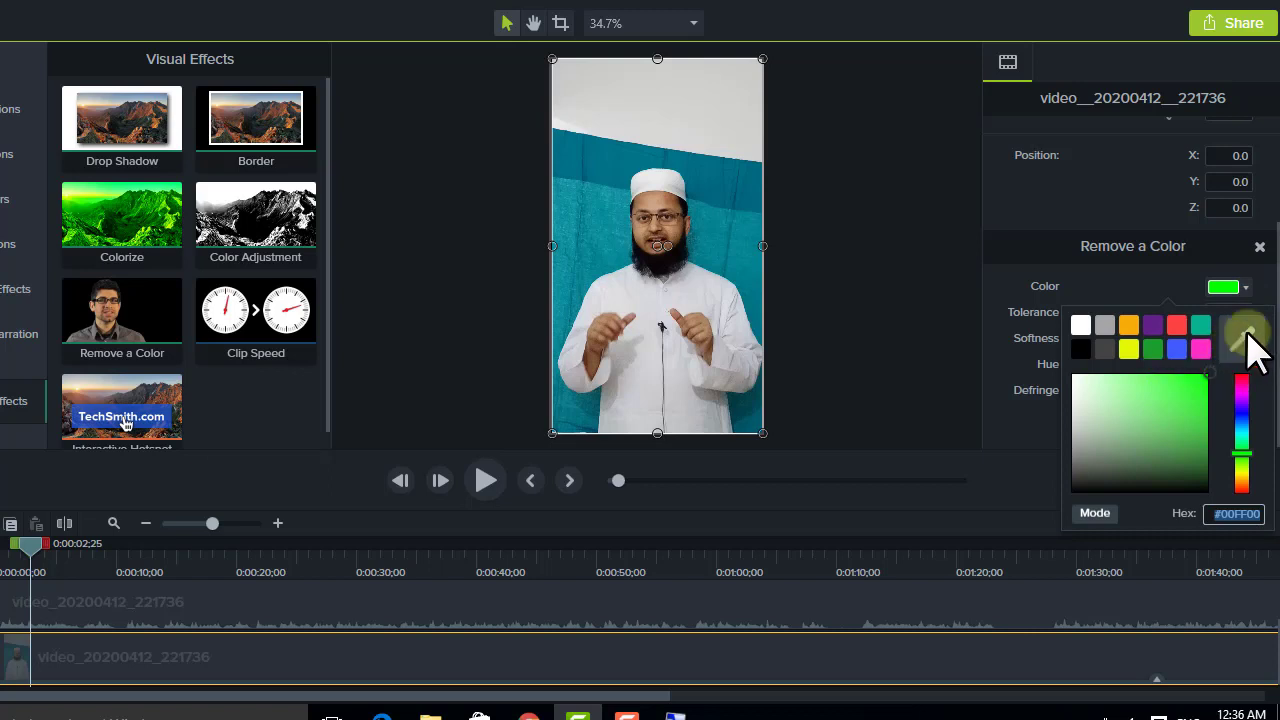
{"action": "left_click", "coordinate": [1246, 336]}
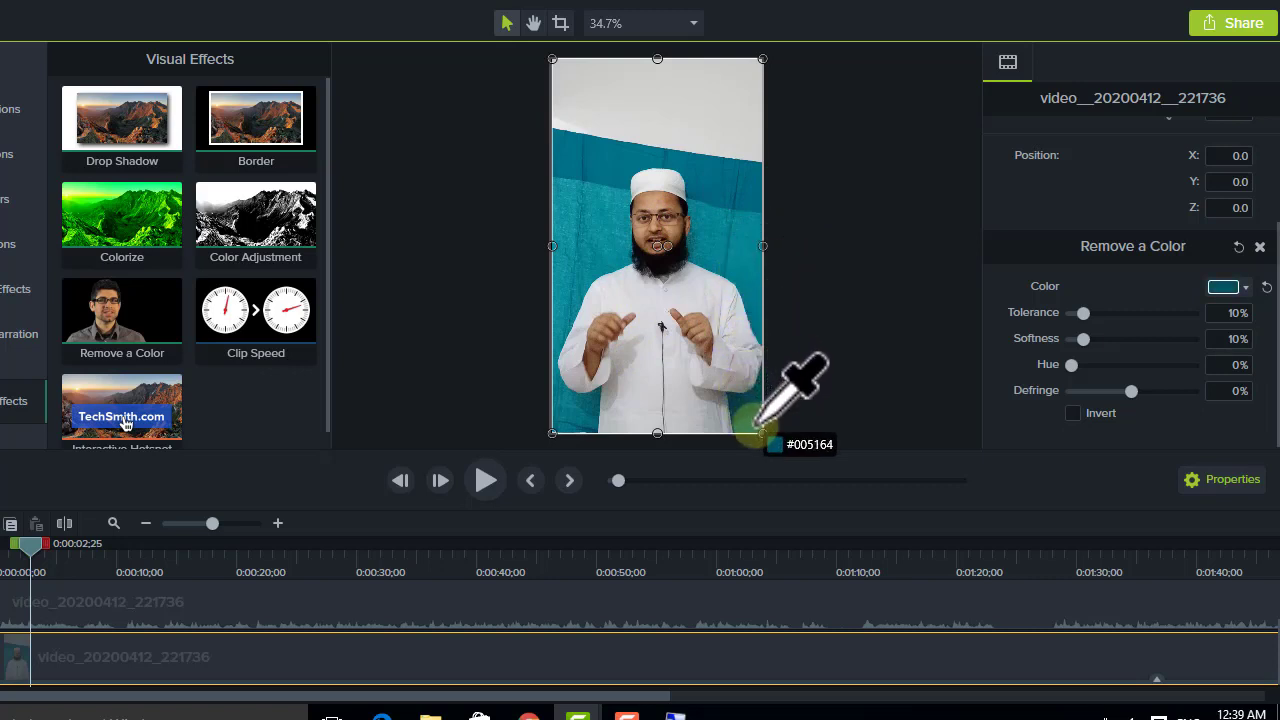
{"action": "left_click", "coordinate": [762, 316]}
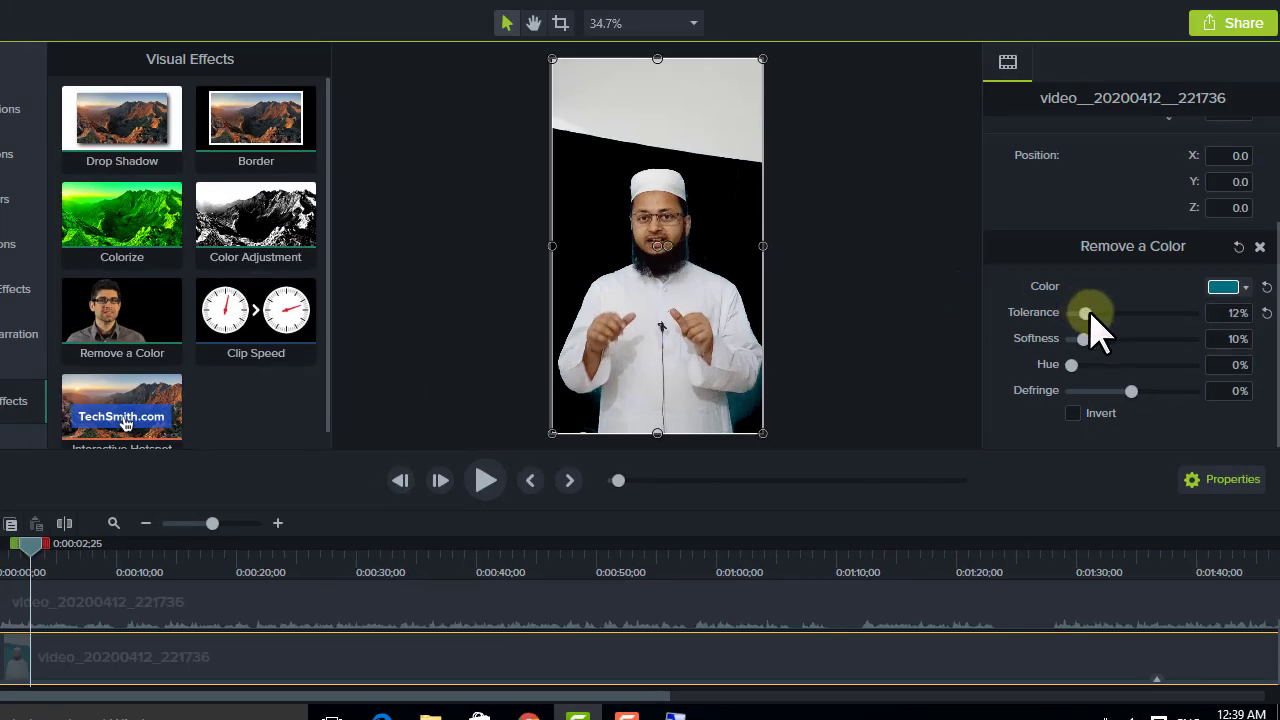
Set the Remove a Color effect's tolerance to 20%
{"action": "left_click_drag", "start_coordinate": [1090, 316], "coordinate": [1096, 318]}
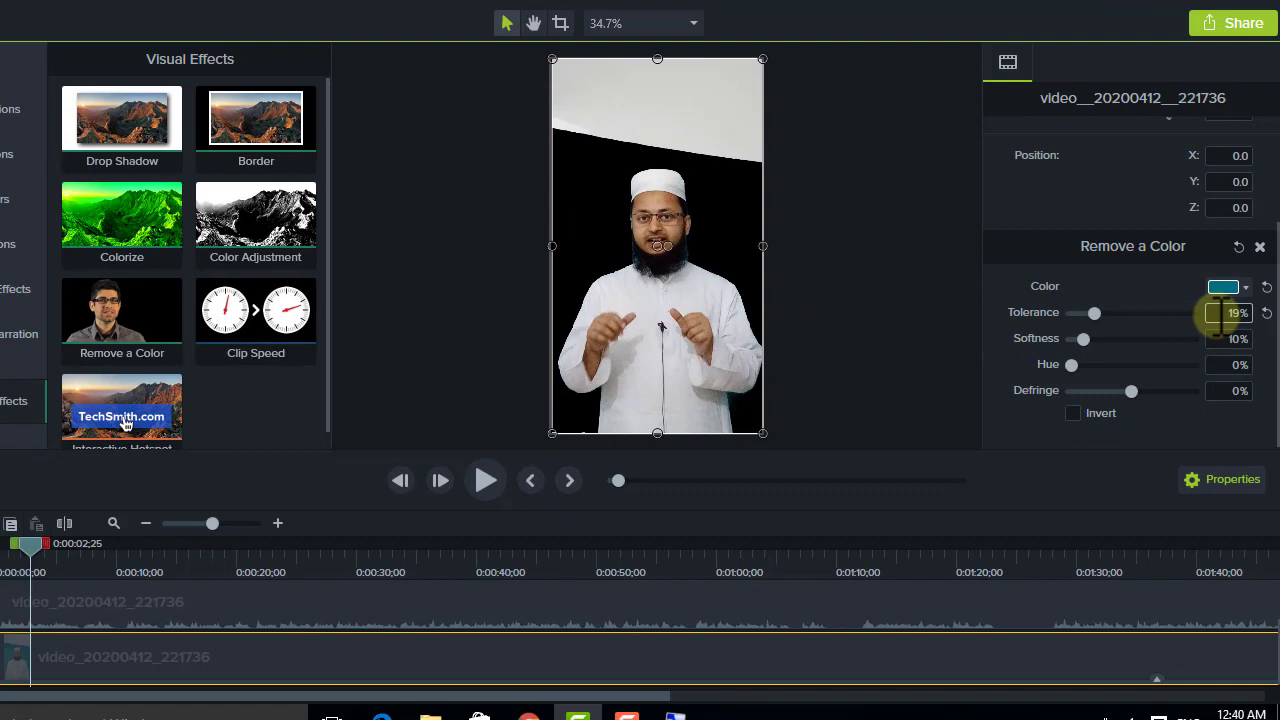
{"action": "key", "text": "BackSpace"}
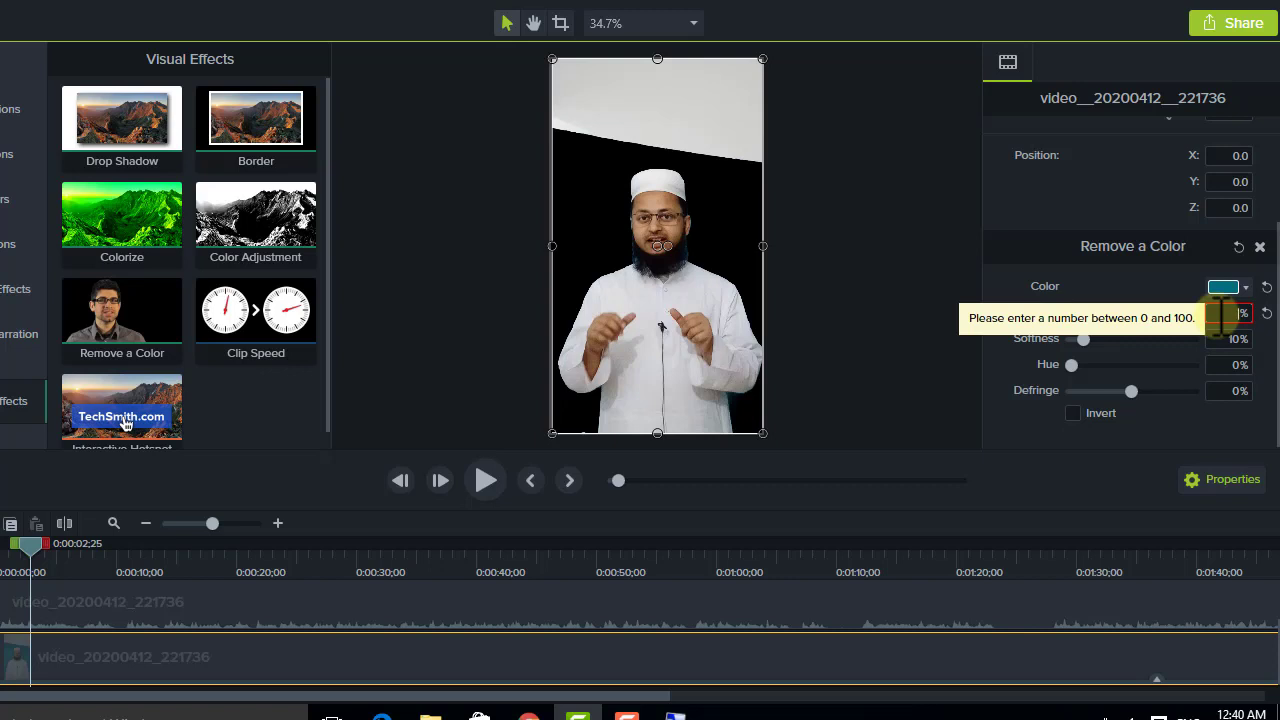
{"action": "type", "text": "20"}
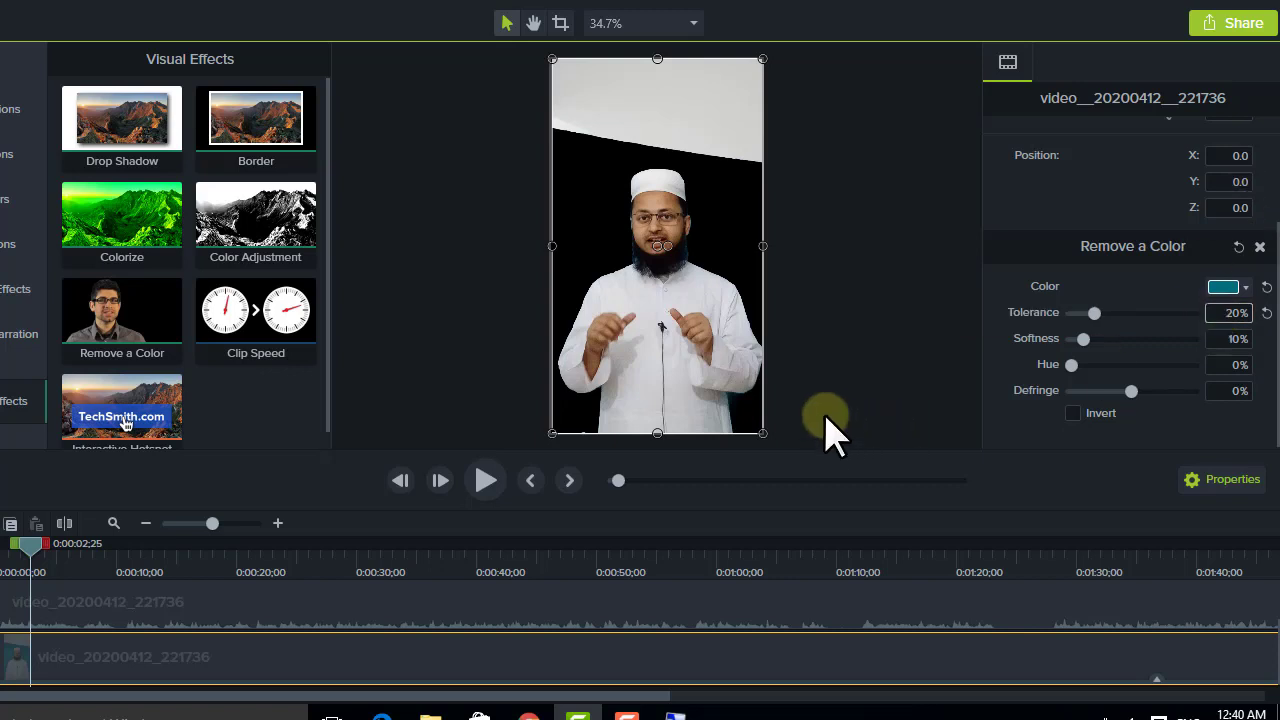
{"action": "left_click", "coordinate": [808, 363]}
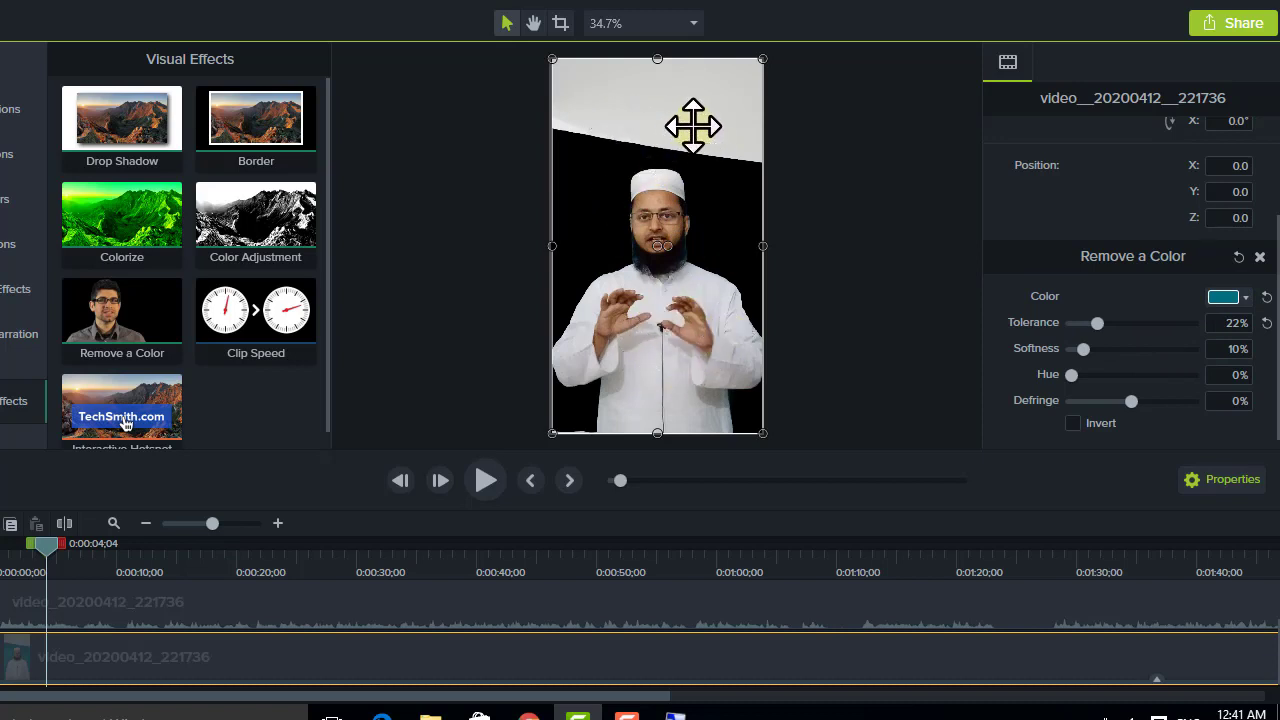
Crop the upper part of the video clip down to just above the speaker's cap and play it briefly to check
{"action": "left_click", "coordinate": [830, 195]}
{"action": "left_click", "coordinate": [749, 209]}
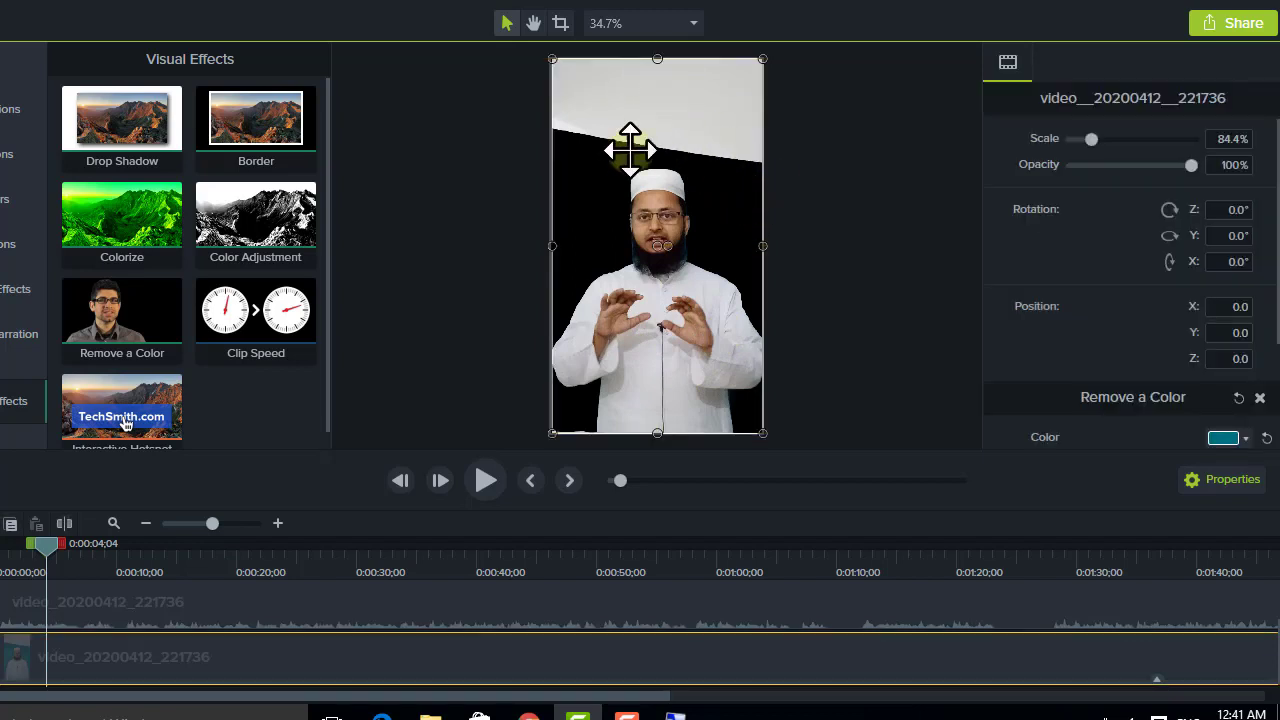
{"action": "left_click", "coordinate": [563, 25]}
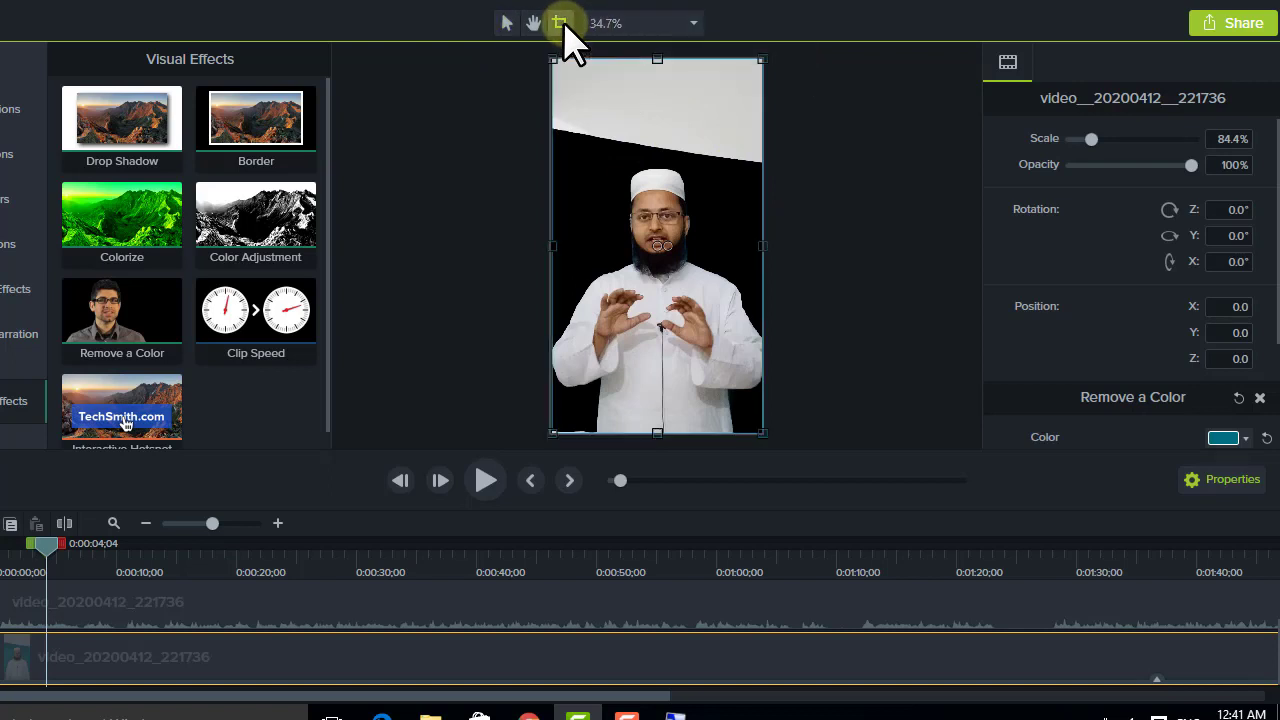
{"action": "left_click_drag", "start_coordinate": [661, 60], "coordinate": [661, 125]}
{"action": "left_click", "coordinate": [563, 24]}
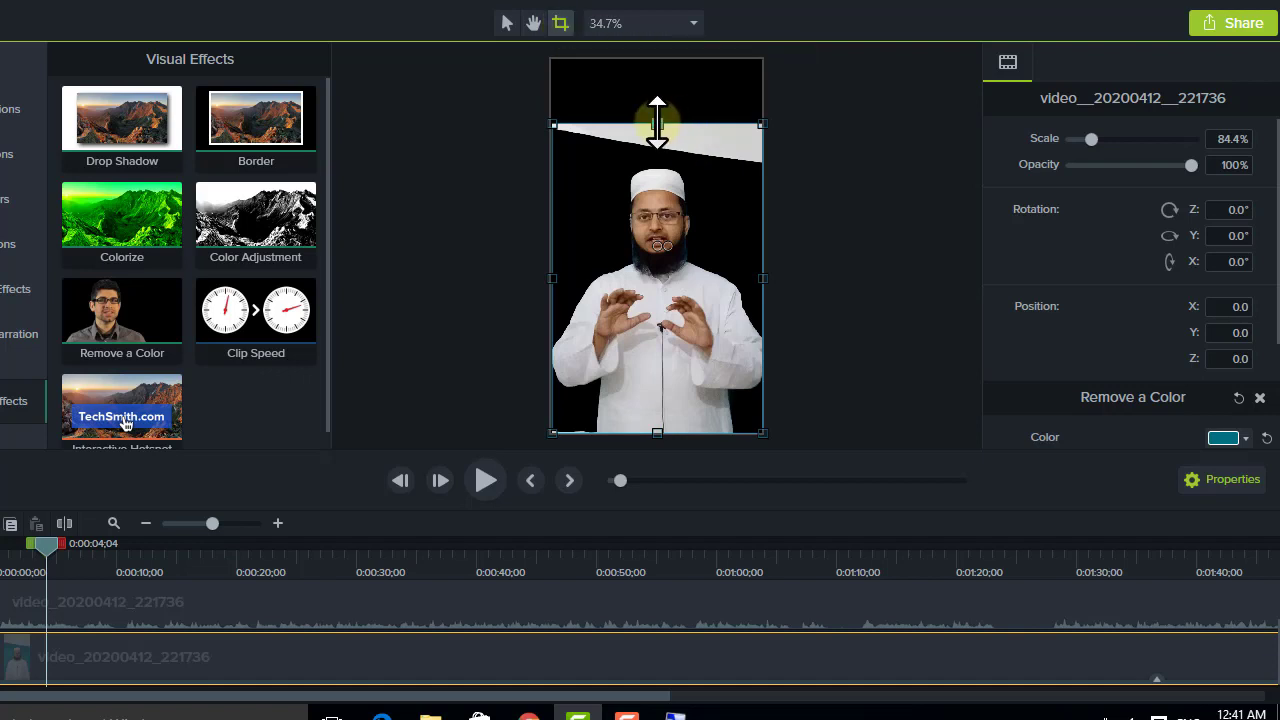
{"action": "left_click_drag", "start_coordinate": [657, 125], "coordinate": [657, 158]}
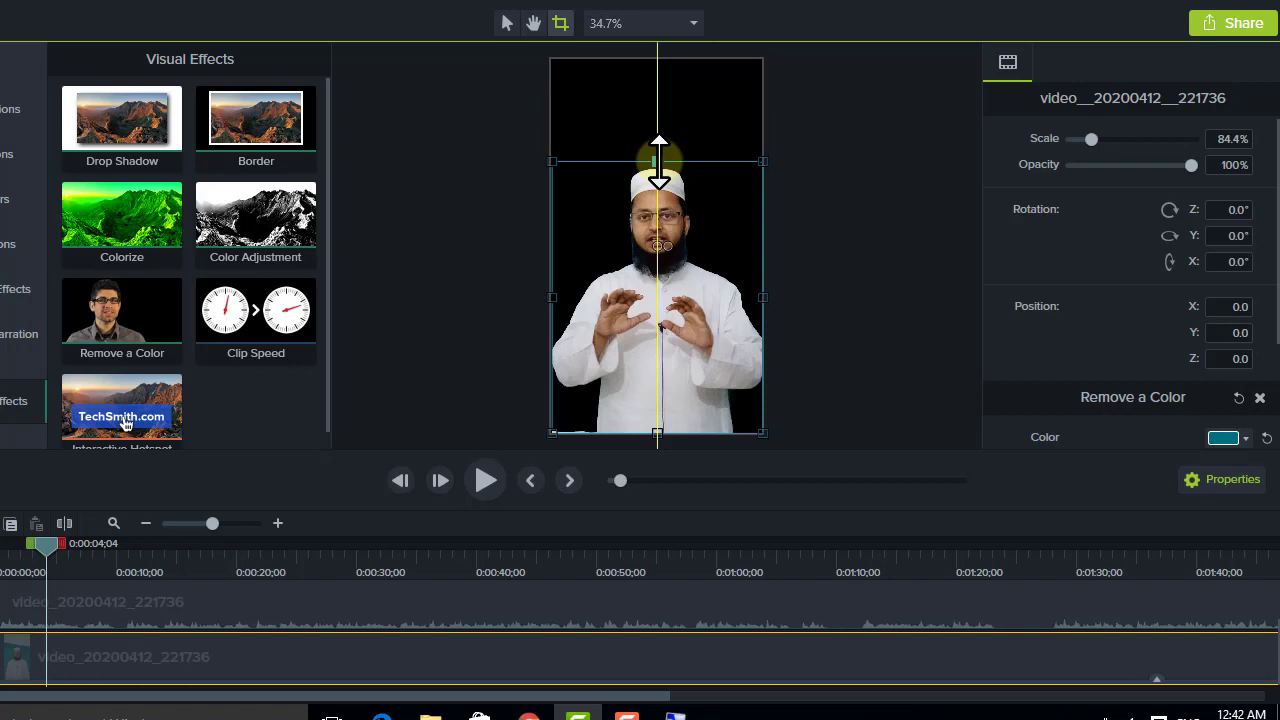
{"action": "left_click_drag", "start_coordinate": [659, 162], "coordinate": [659, 162]}
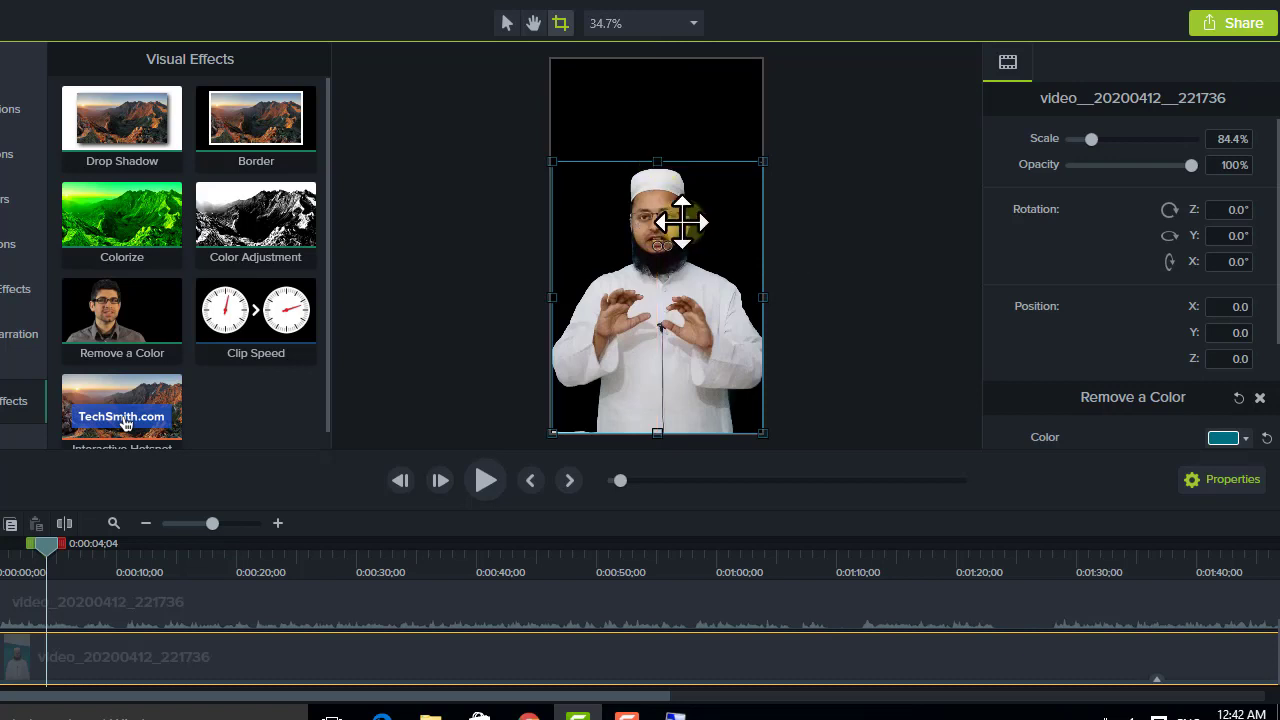
{"action": "key", "text": "Return"}
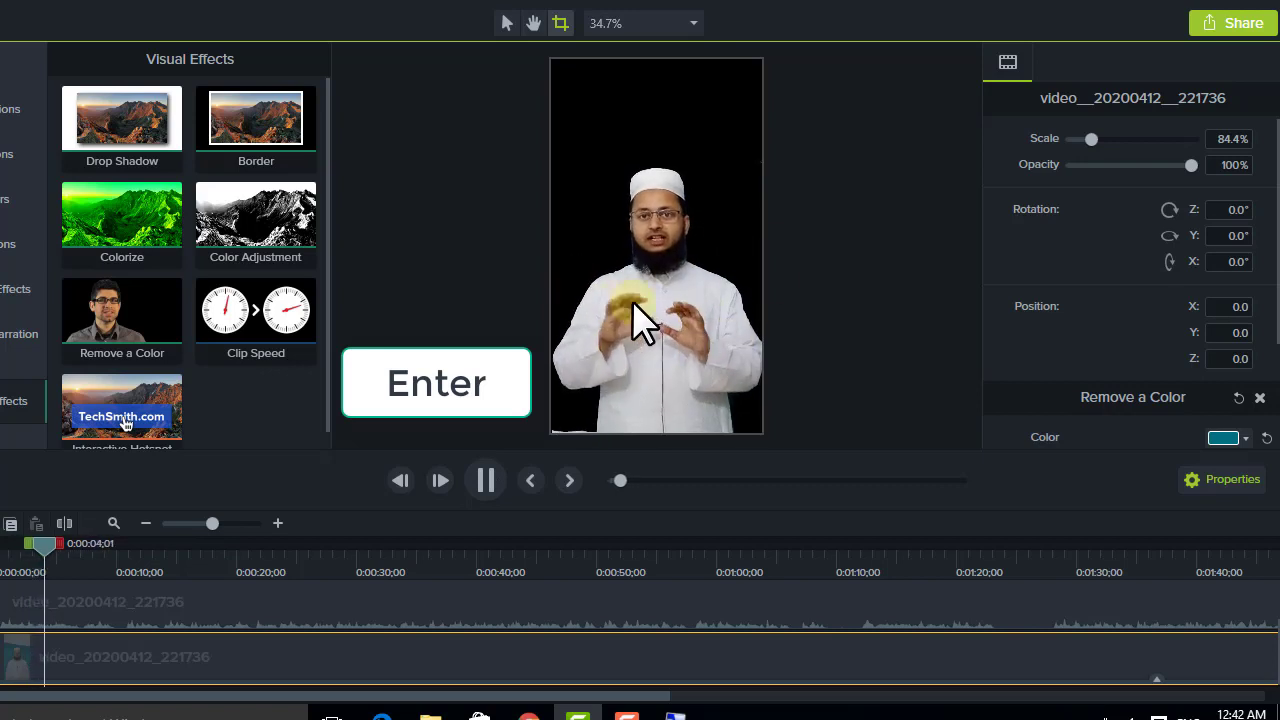
{"action": "left_click", "coordinate": [486, 481]}
{"action": "left_click", "coordinate": [860, 170]}
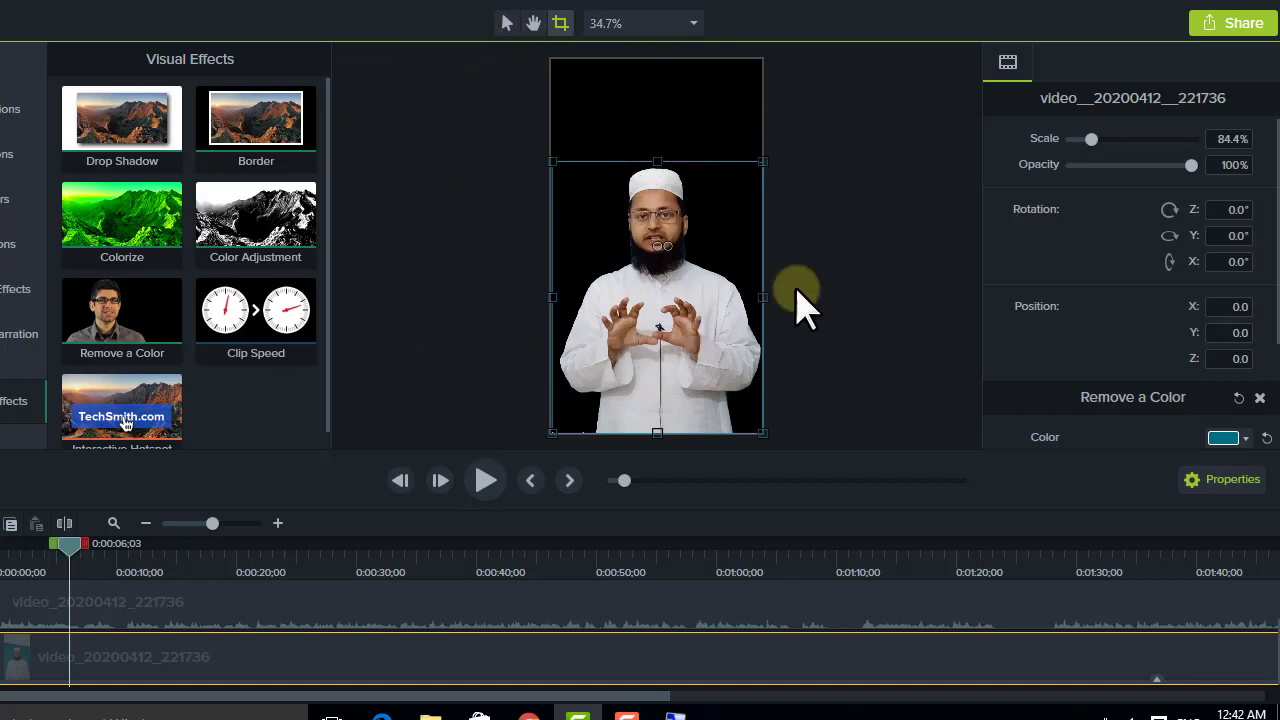
Set the project's canvas dimensions to iPhone 6 Plus (1920x1080)
{"action": "left_click", "coordinate": [660, 20]}
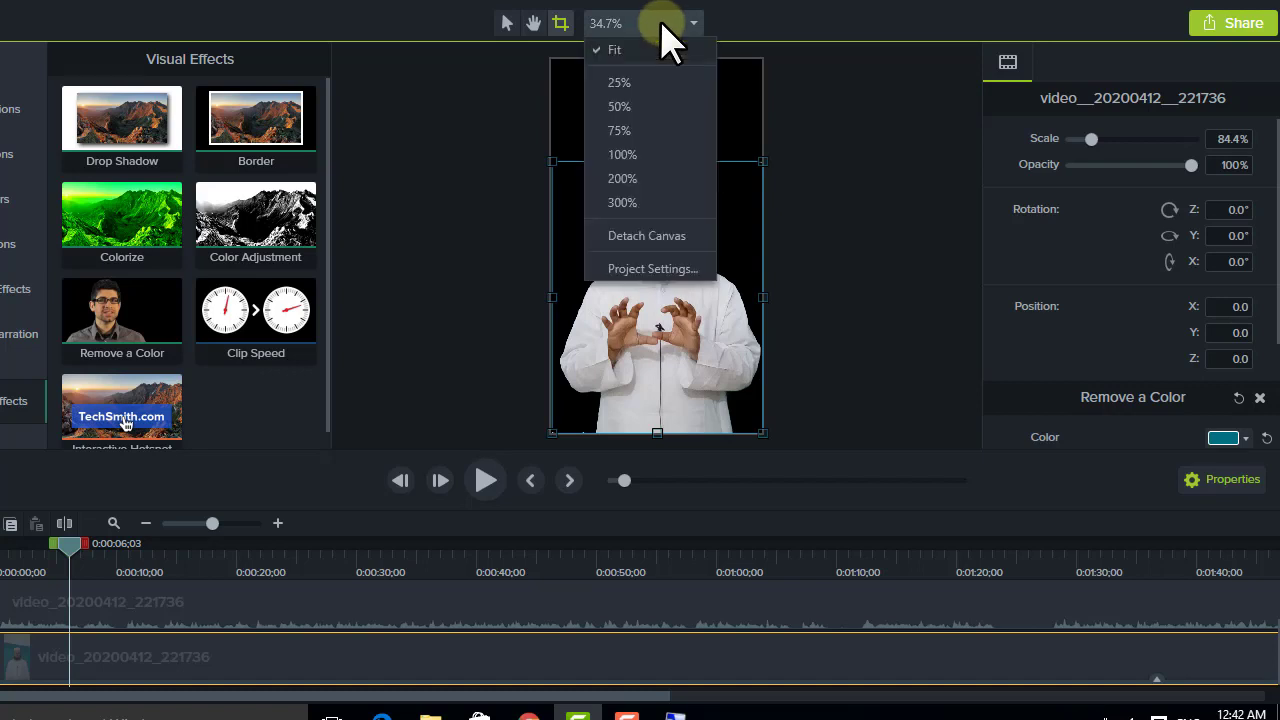
{"action": "left_click", "coordinate": [650, 268]}
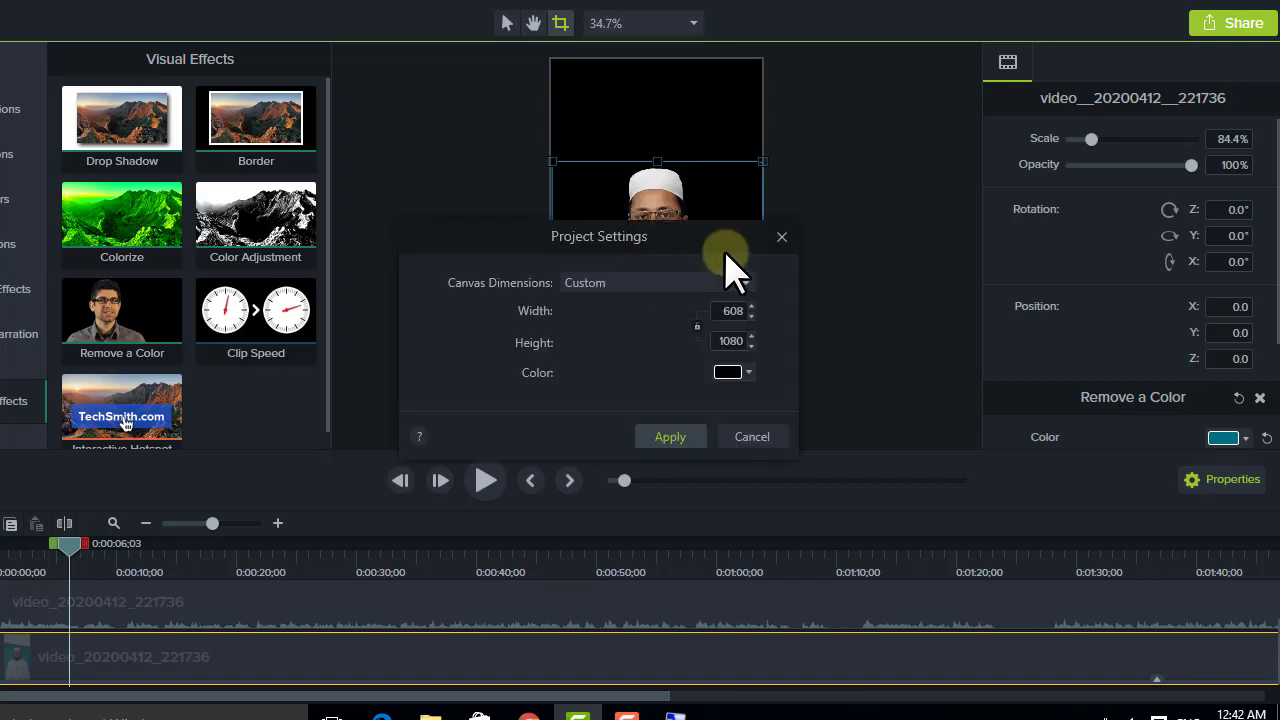
{"action": "left_click", "coordinate": [618, 282]}
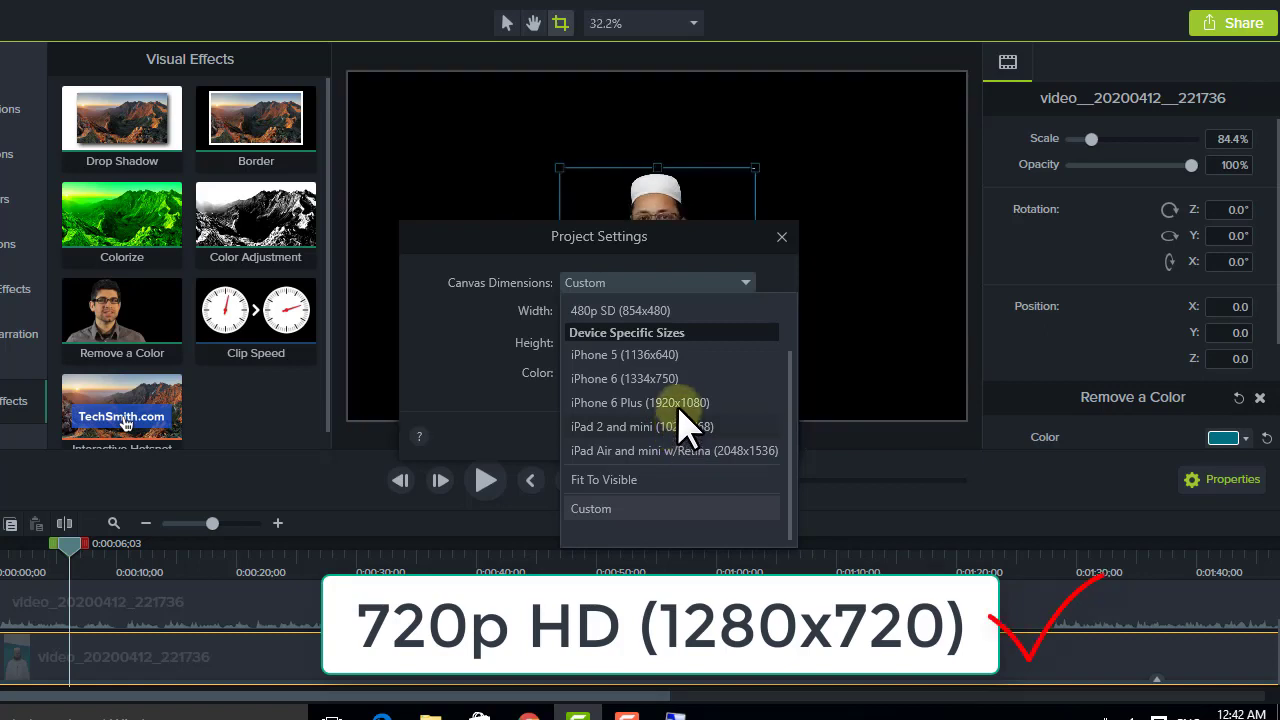
{"action": "left_click", "coordinate": [679, 405]}
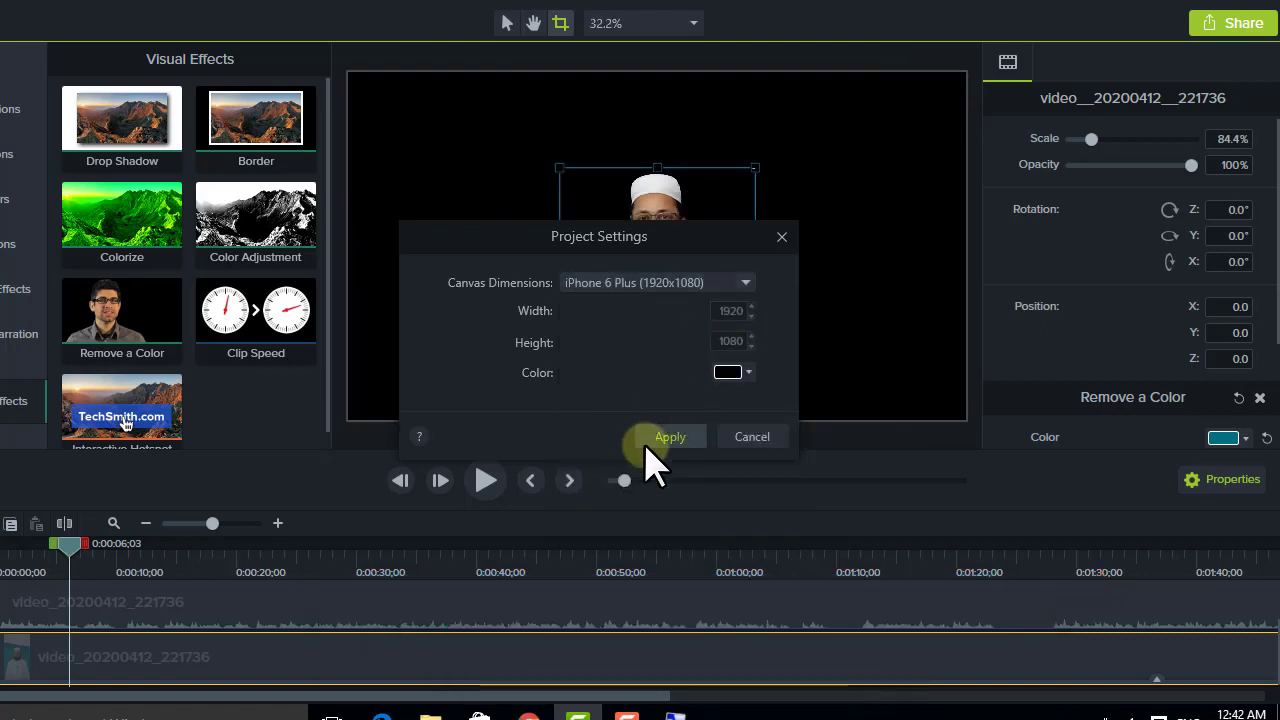
{"action": "left_click", "coordinate": [668, 437]}
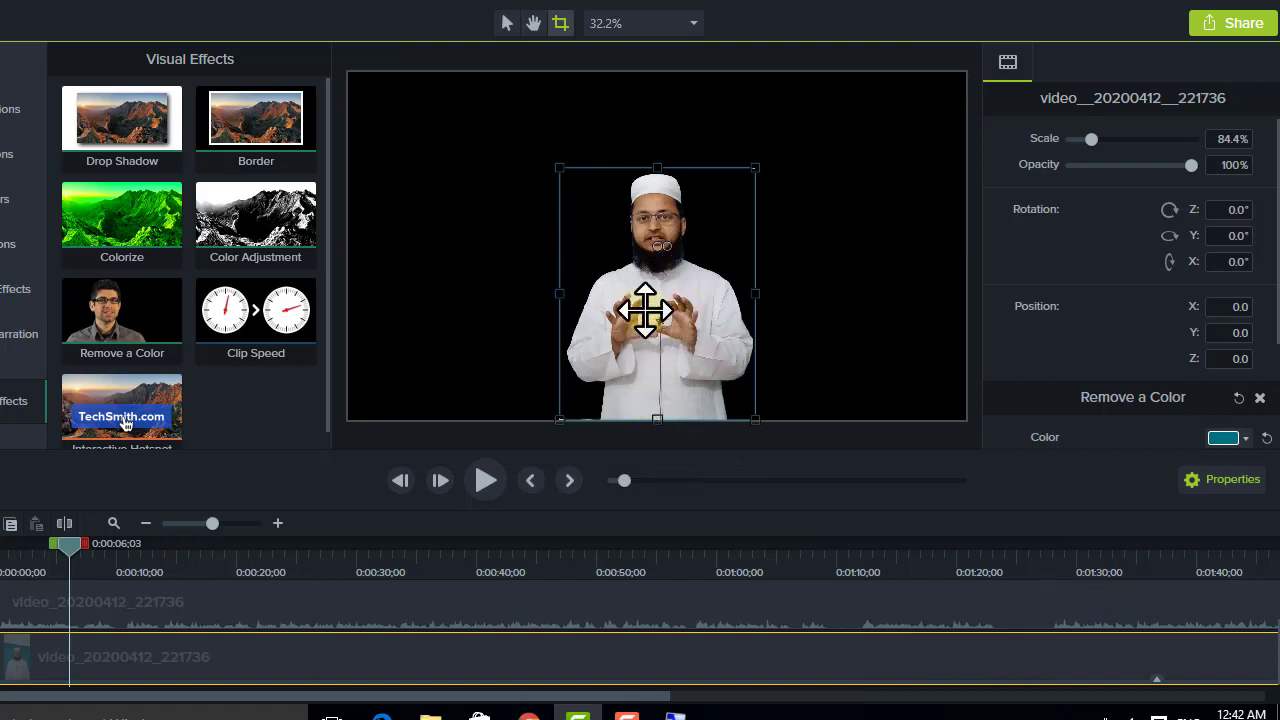
Move the cropped video horizontally on the canvas to about X -102.5, keeping Y at 0
{"action": "mouse_move", "coordinate": [676, 311]}
{"action": "left_mouse_down"}
{"action": "mouse_move", "coordinate": [677, 246]}
{"action": "mouse_move", "coordinate": [667, 313]}
{"action": "left_mouse_up"}
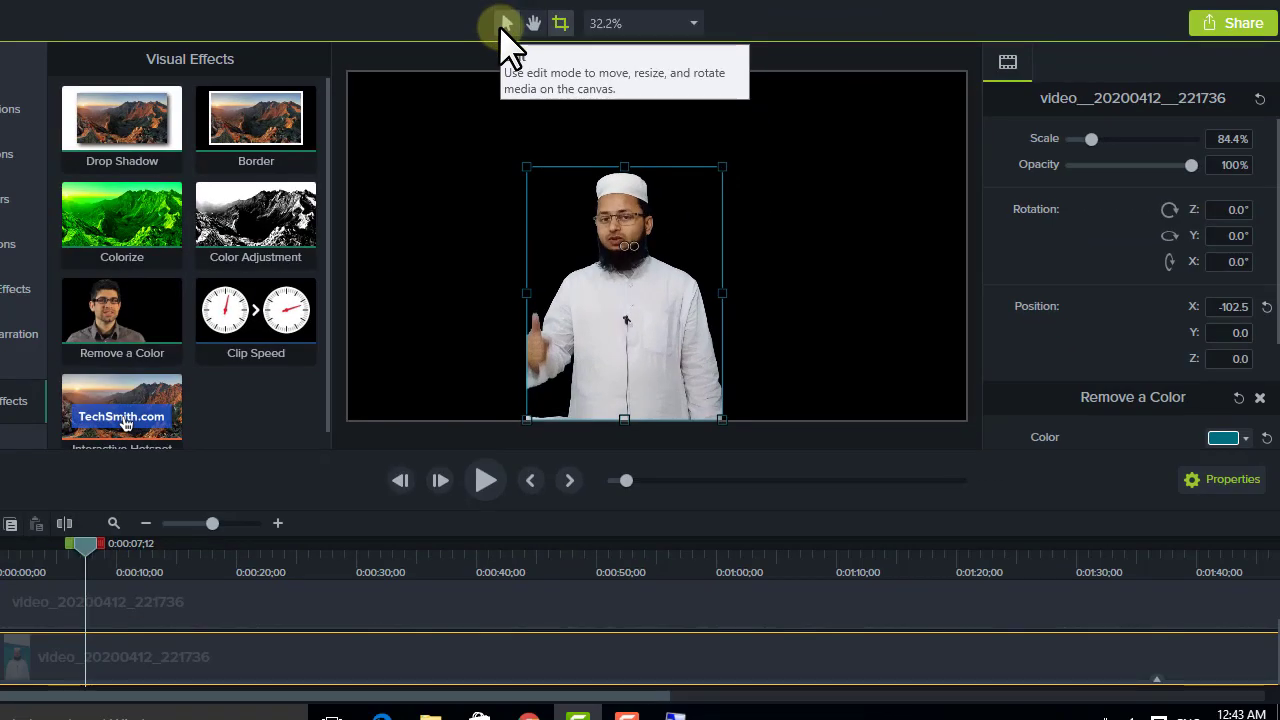
Enlarge the speaker video on the canvas to about 114.4% scale and reposition it at about X -46.6, Y 151.9
{"action": "left_click", "coordinate": [503, 23]}
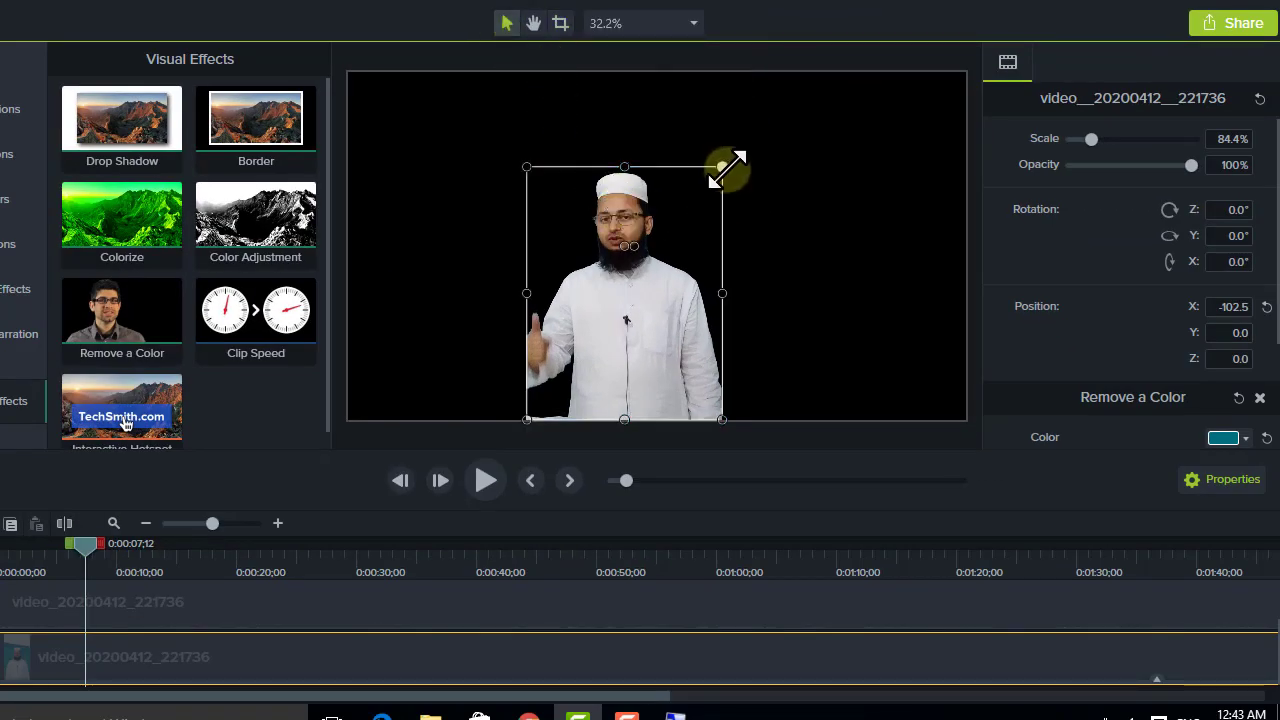
{"action": "left_click_drag", "start_coordinate": [722, 166], "coordinate": [689, 277]}
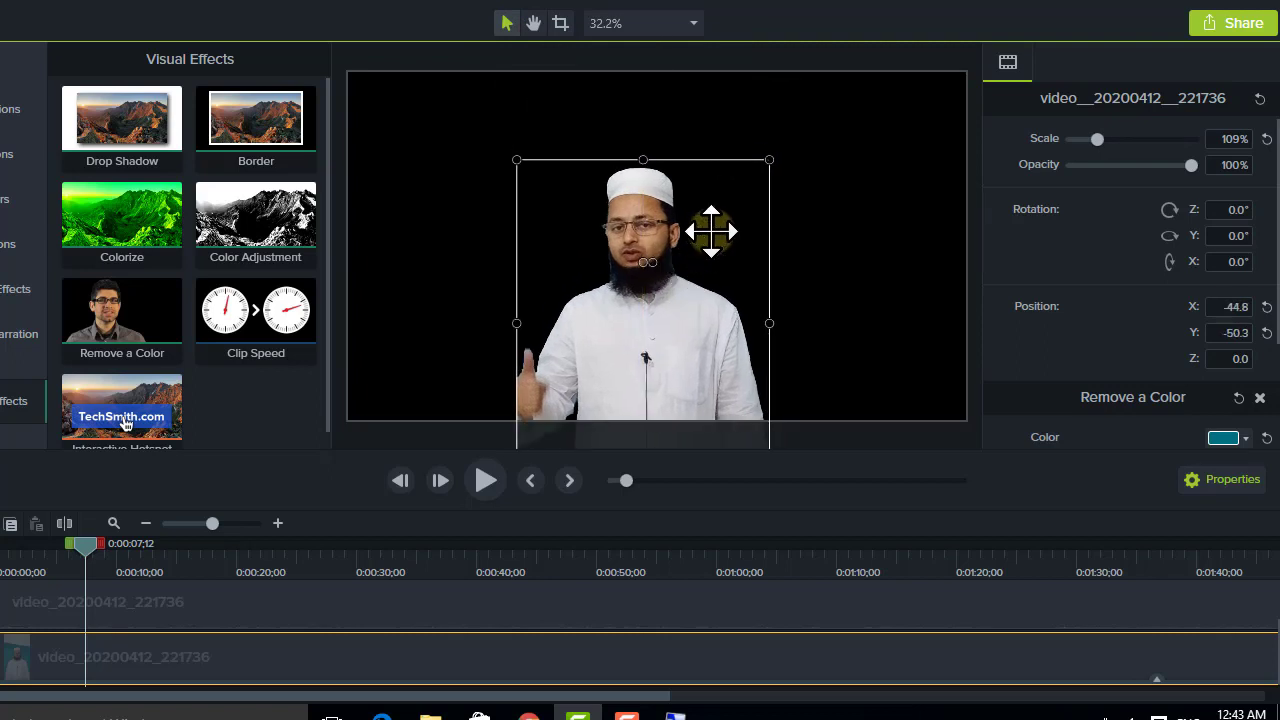
{"action": "left_click_drag", "start_coordinate": [767, 162], "coordinate": [812, 104]}
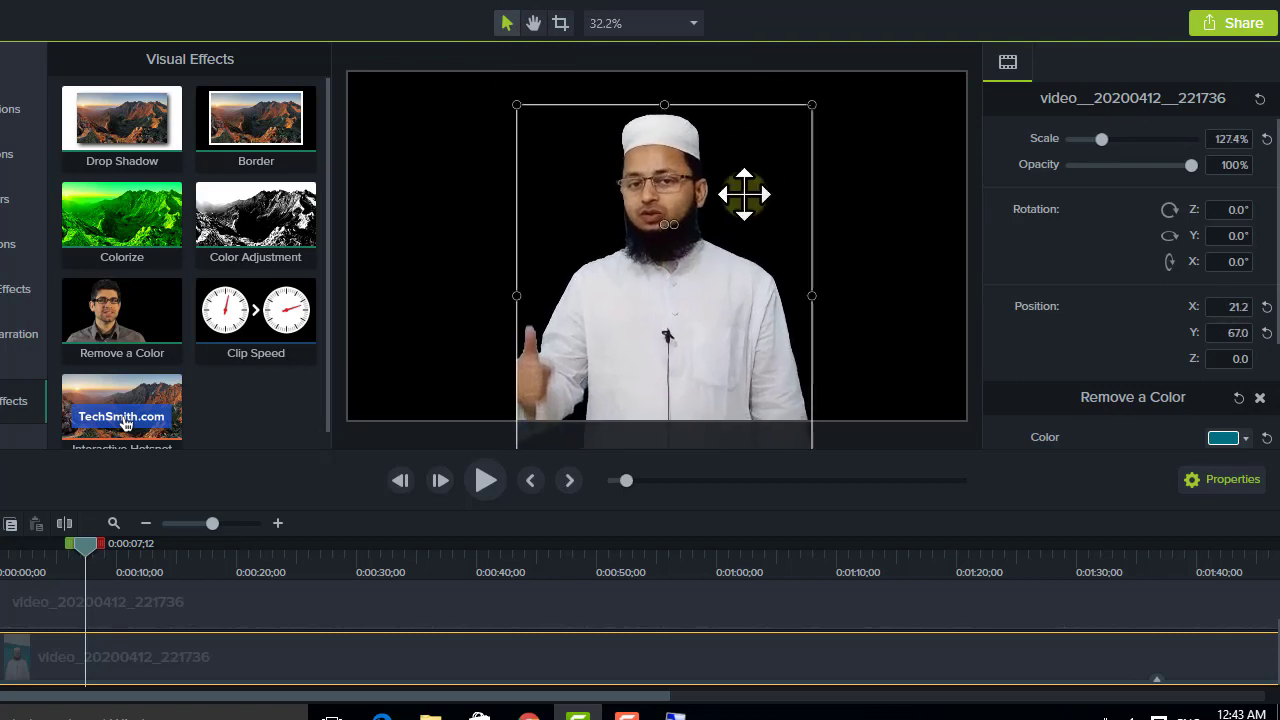
{"action": "left_click_drag", "start_coordinate": [668, 224], "coordinate": [669, 227]}
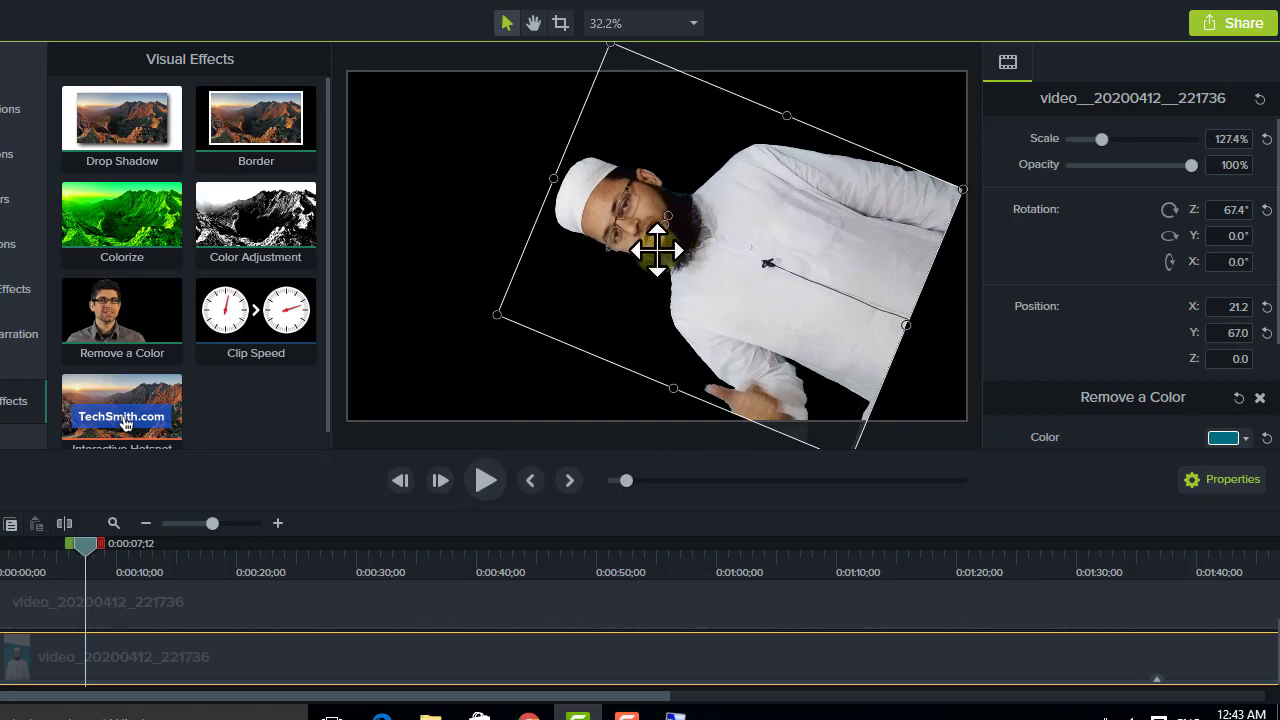
{"action": "key", "text": "ctrl+z"}
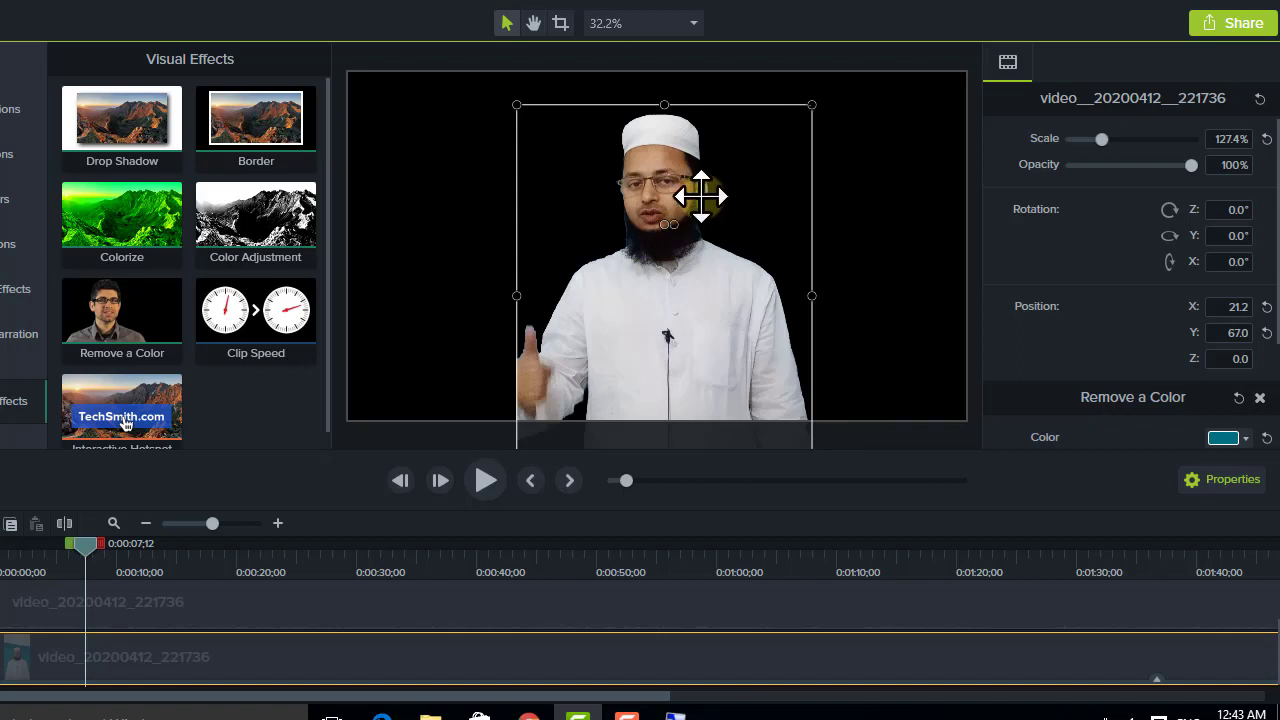
{"action": "left_click_drag", "start_coordinate": [697, 197], "coordinate": [698, 213]}
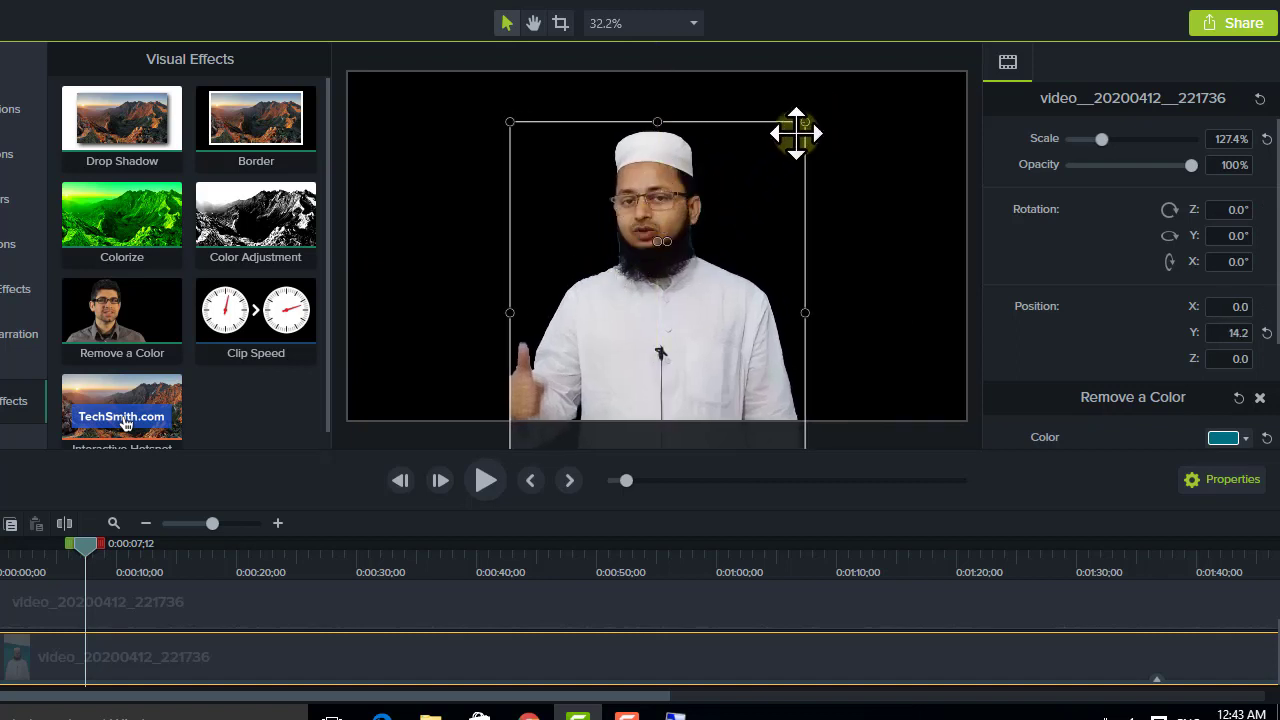
{"action": "left_click_drag", "start_coordinate": [806, 121], "coordinate": [774, 163]}
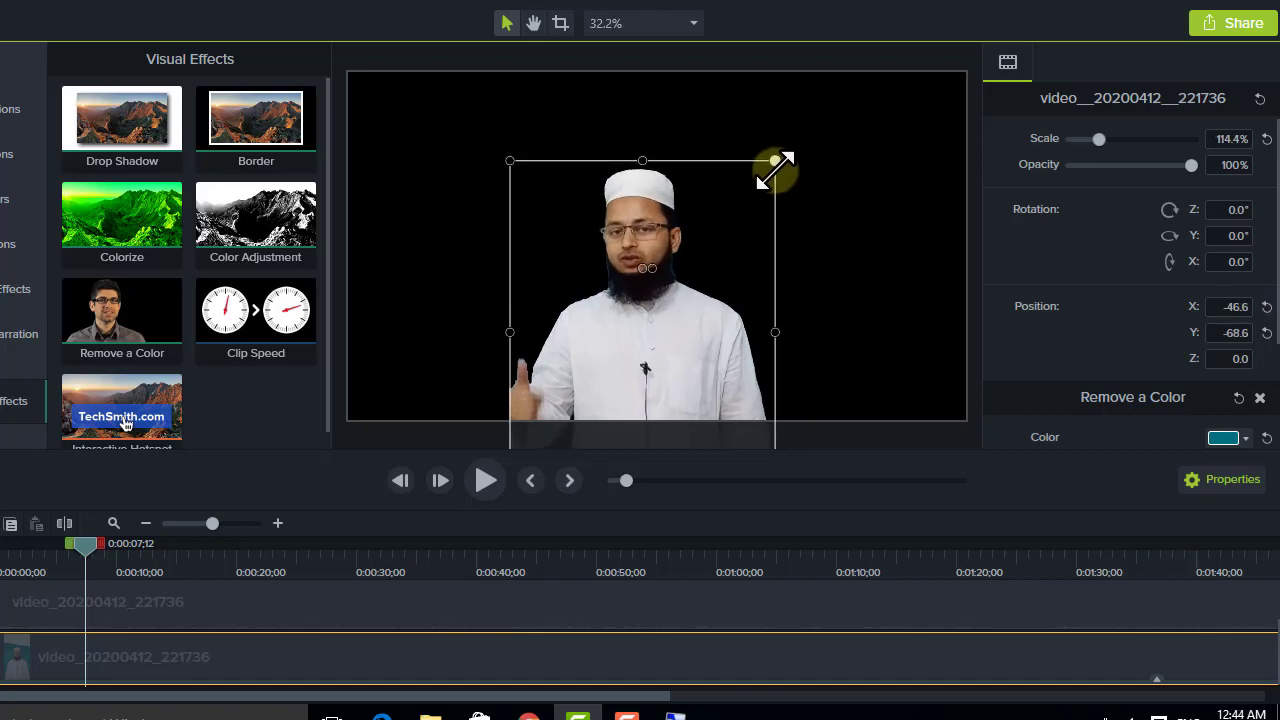
{"action": "left_click_drag", "start_coordinate": [667, 267], "coordinate": [668, 228]}
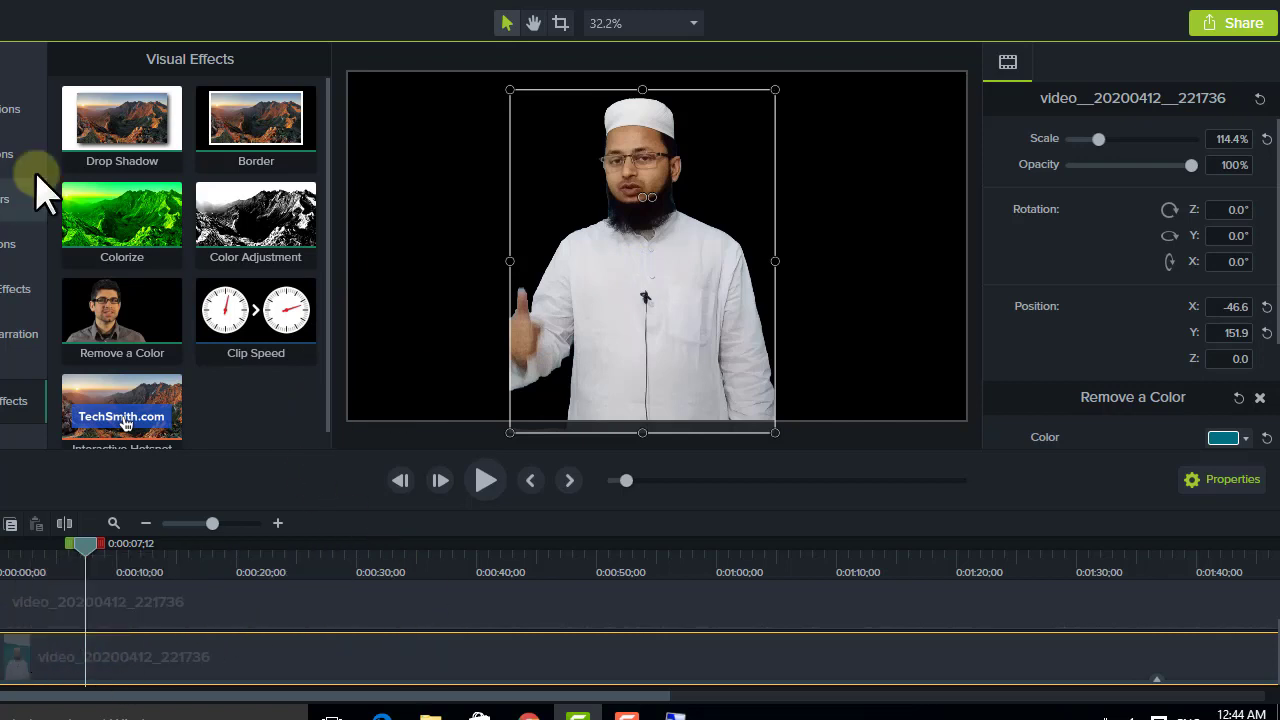
Add the Amazing-art-hd-wallpapers image to a track above the video at about 7 seconds and preview it at 0:00:09;17
{"action": "left_click", "coordinate": [6, 80]}
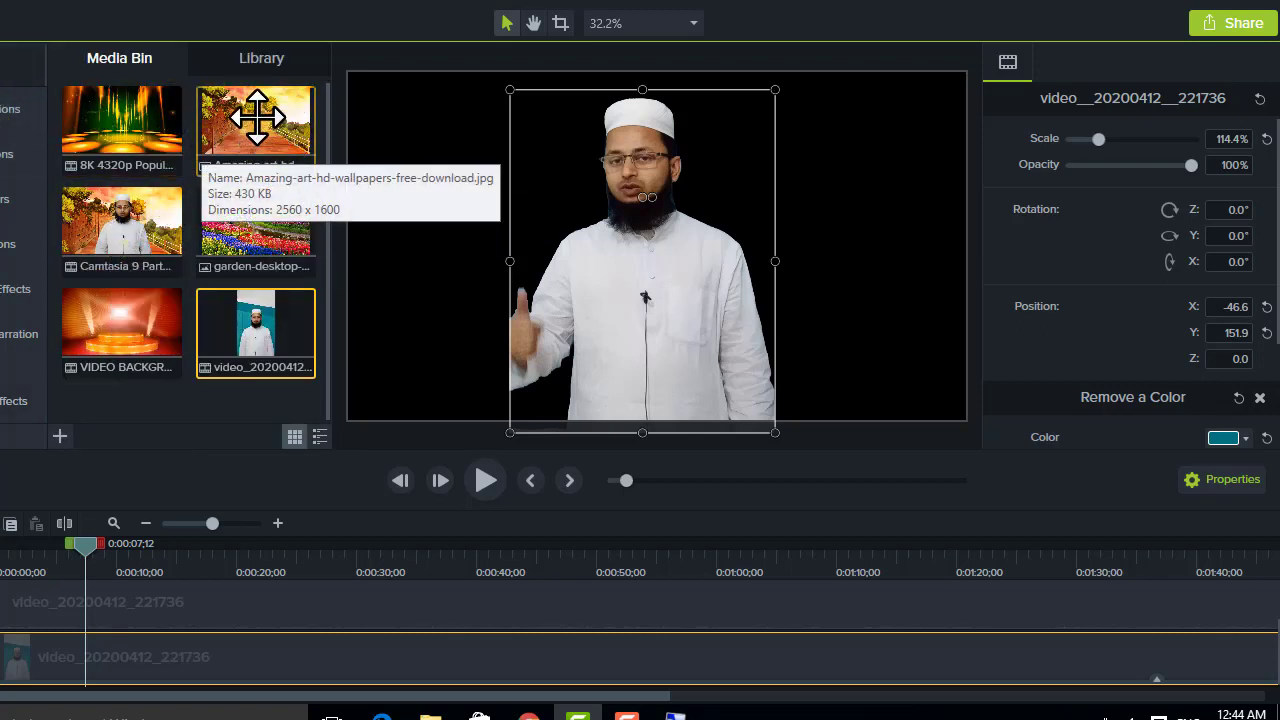
{"action": "left_click_drag", "start_coordinate": [257, 117], "coordinate": [98, 608]}
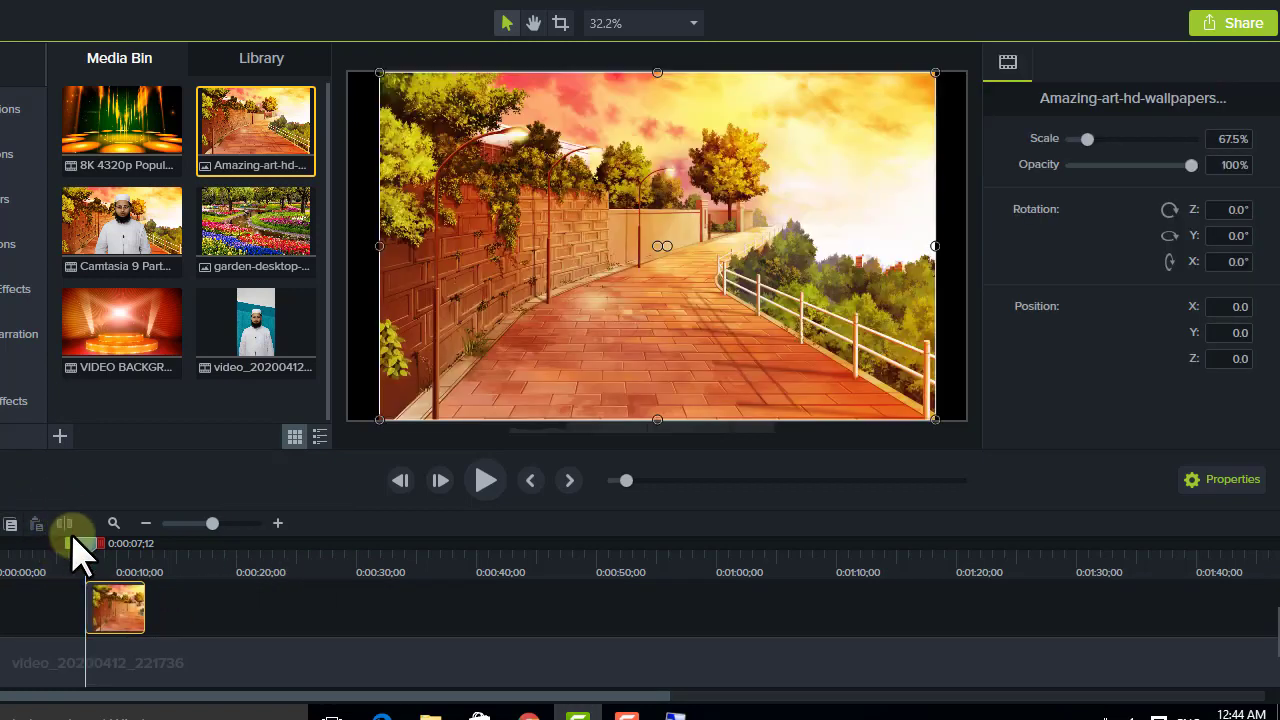
{"action": "left_click_drag", "start_coordinate": [80, 550], "coordinate": [111, 556]}
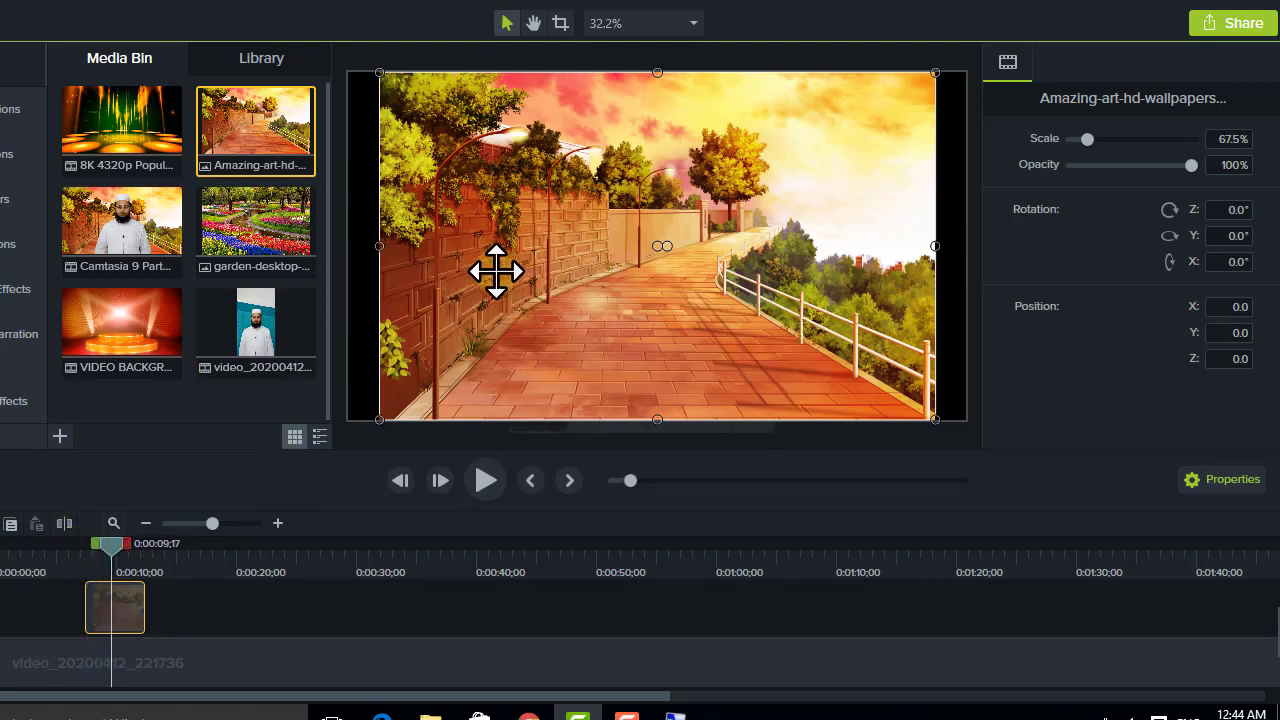
{"action": "scroll", "coordinate": [143, 571], "scroll_direction": "down", "scroll_amount": 1}
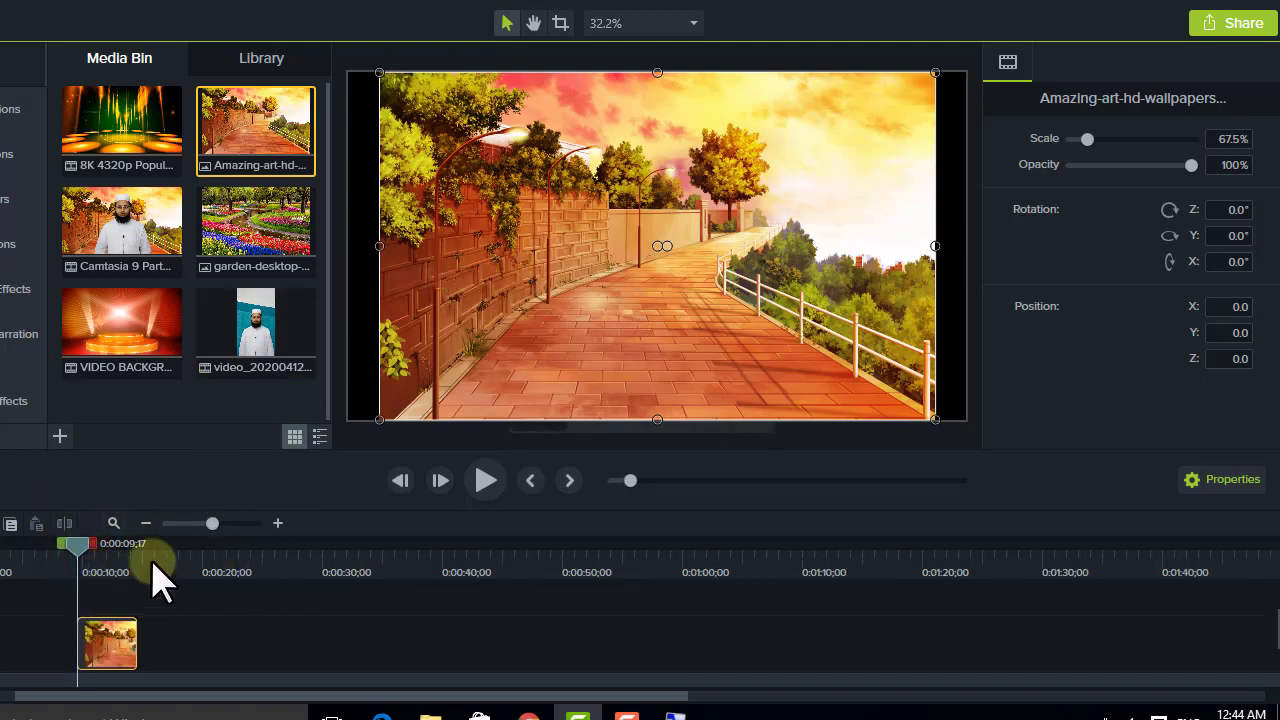
Move the wallpaper image clip down to the speaker video's track, just past the end of the video clip
{"action": "left_click", "coordinate": [189, 523]}
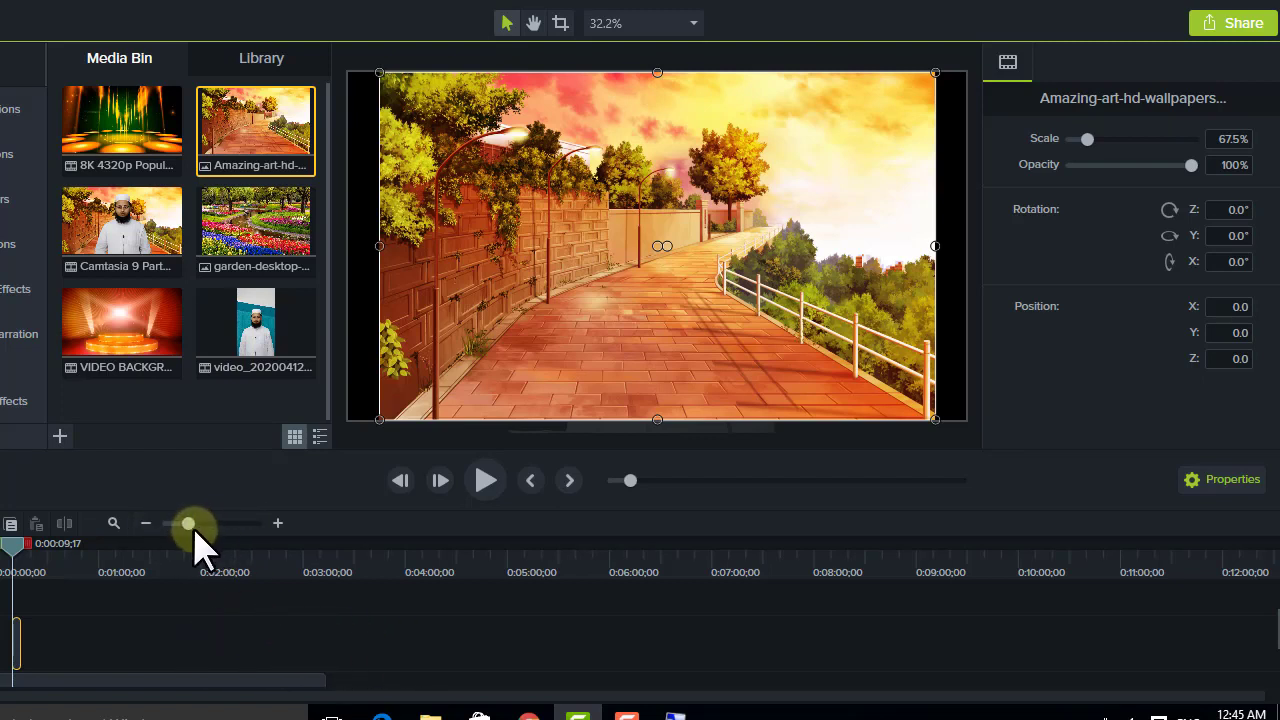
{"action": "left_click_drag", "start_coordinate": [189, 523], "coordinate": [185, 523]}
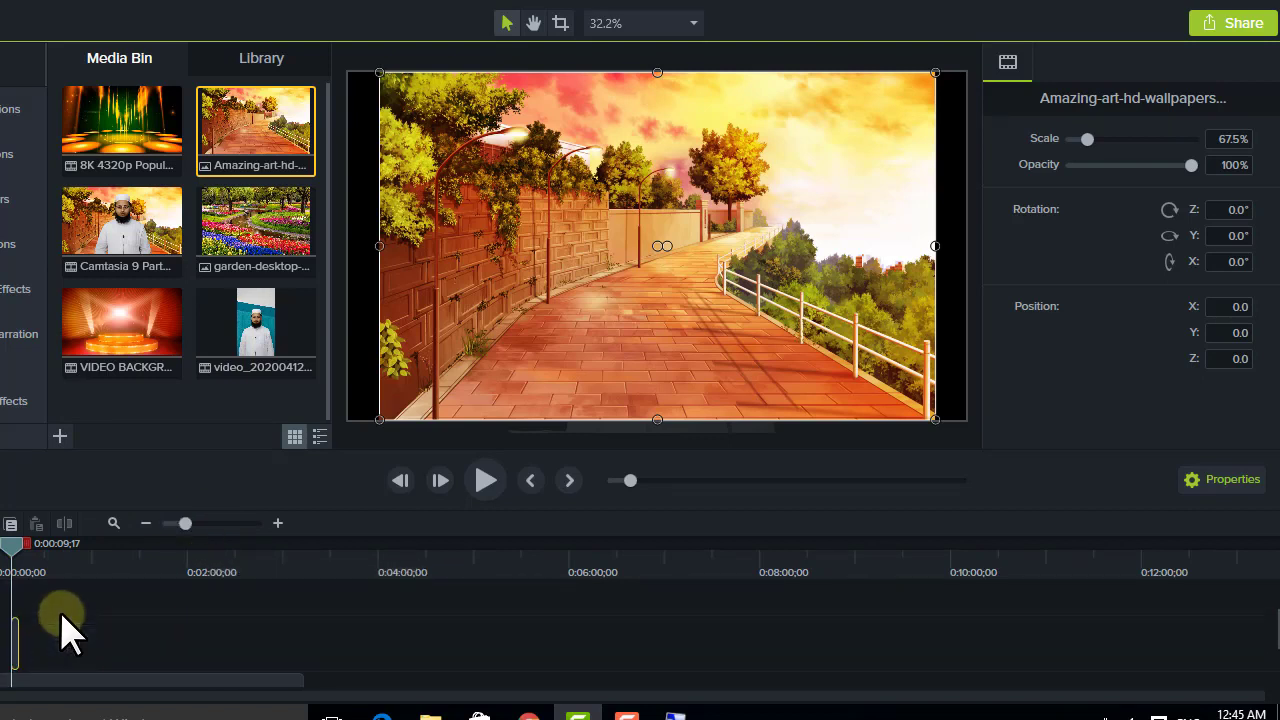
{"action": "left_click", "coordinate": [14, 664]}
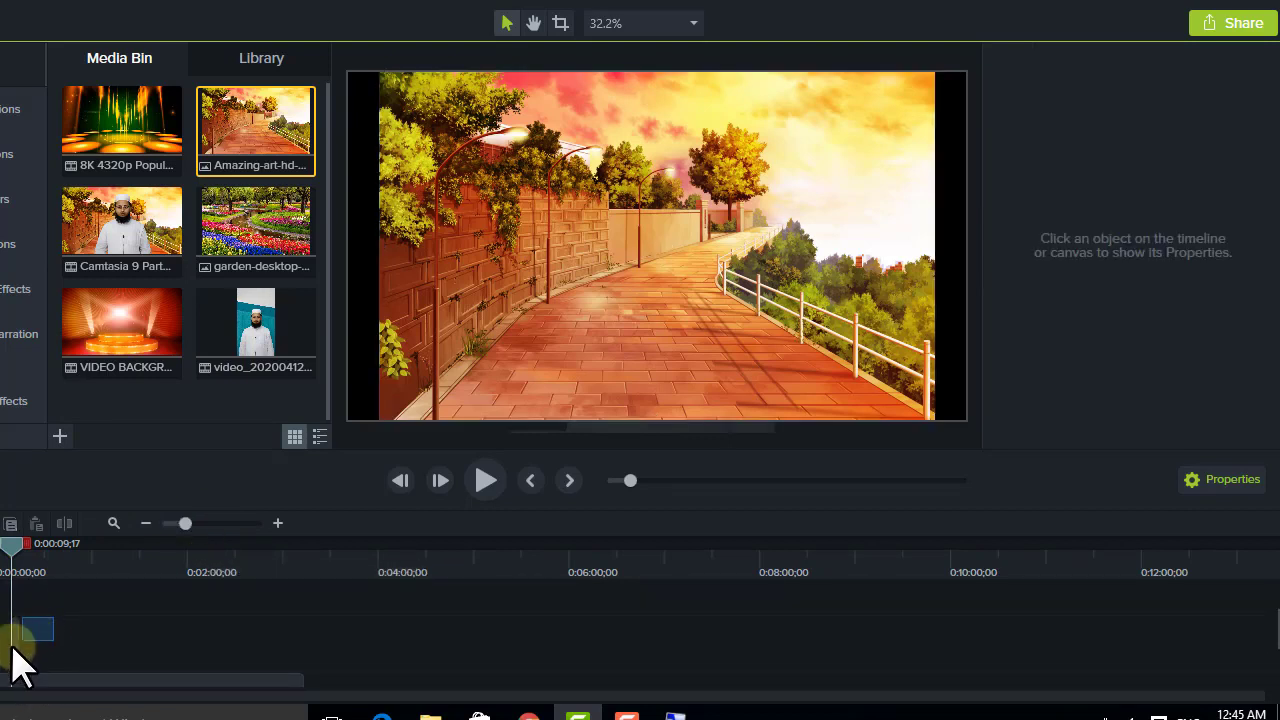
{"action": "left_click", "coordinate": [15, 635]}
{"action": "mouse_move", "coordinate": [15, 635]}
{"action": "left_mouse_down"}
{"action": "mouse_move", "coordinate": [199, 617]}
{"action": "mouse_move", "coordinate": [365, 627]}
{"action": "mouse_move", "coordinate": [352, 712]}
{"action": "left_mouse_up"}
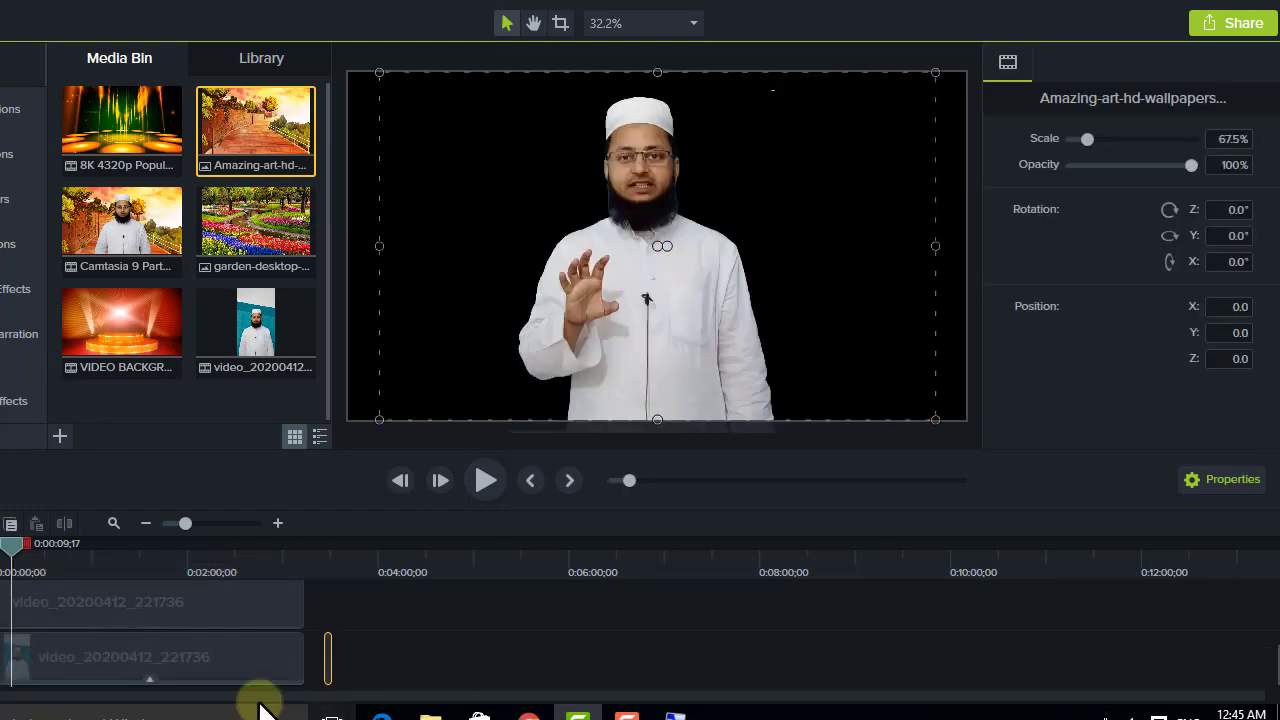
{"action": "left_click_drag", "start_coordinate": [260, 708], "coordinate": [2, 705]}
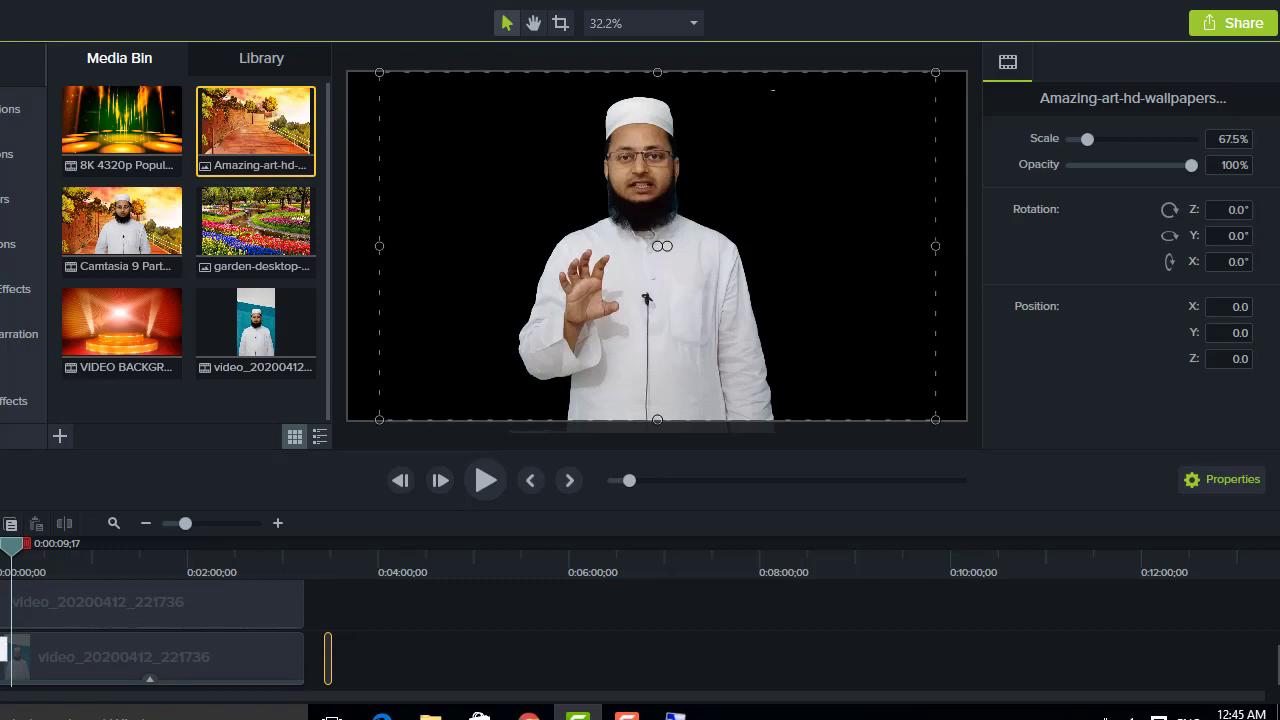
Select both speaker recording clips and move them up one track so the wallpaper image sits on the track beneath them
{"action": "left_click", "coordinate": [314, 589]}
{"action": "left_click_drag", "start_coordinate": [314, 587], "coordinate": [272, 646]}
{"action": "scroll", "coordinate": [232, 610], "scroll_direction": "up", "scroll_amount": 2}
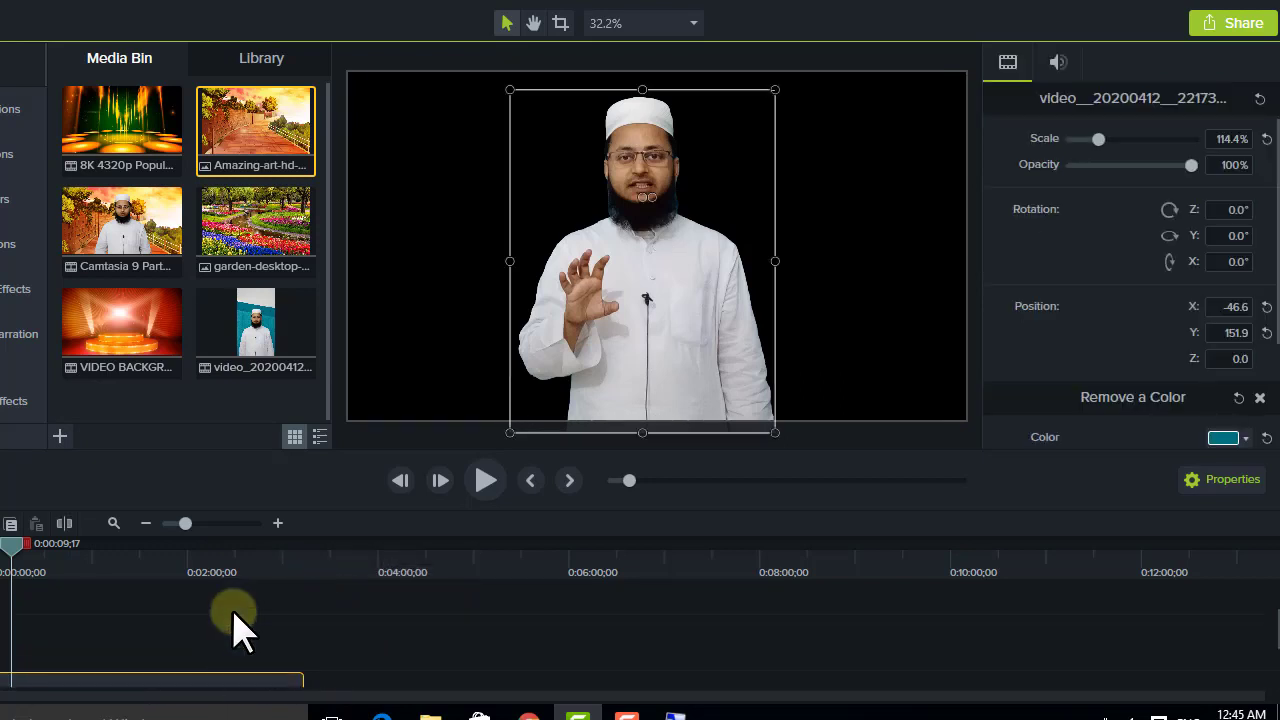
{"action": "scroll", "coordinate": [232, 609], "scroll_direction": "down", "scroll_amount": 1}
{"action": "scroll", "coordinate": [202, 655], "scroll_direction": "up", "scroll_amount": 1}
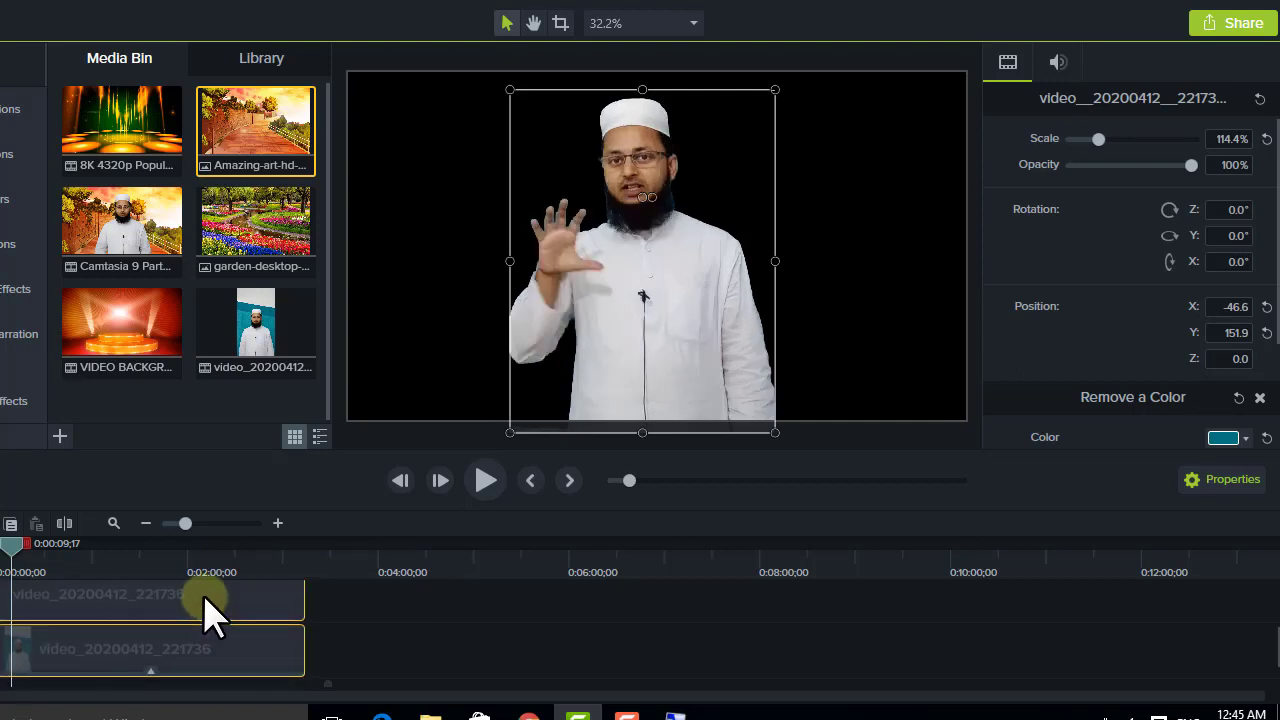
{"action": "scroll", "coordinate": [330, 630], "scroll_direction": "down", "scroll_amount": 1}
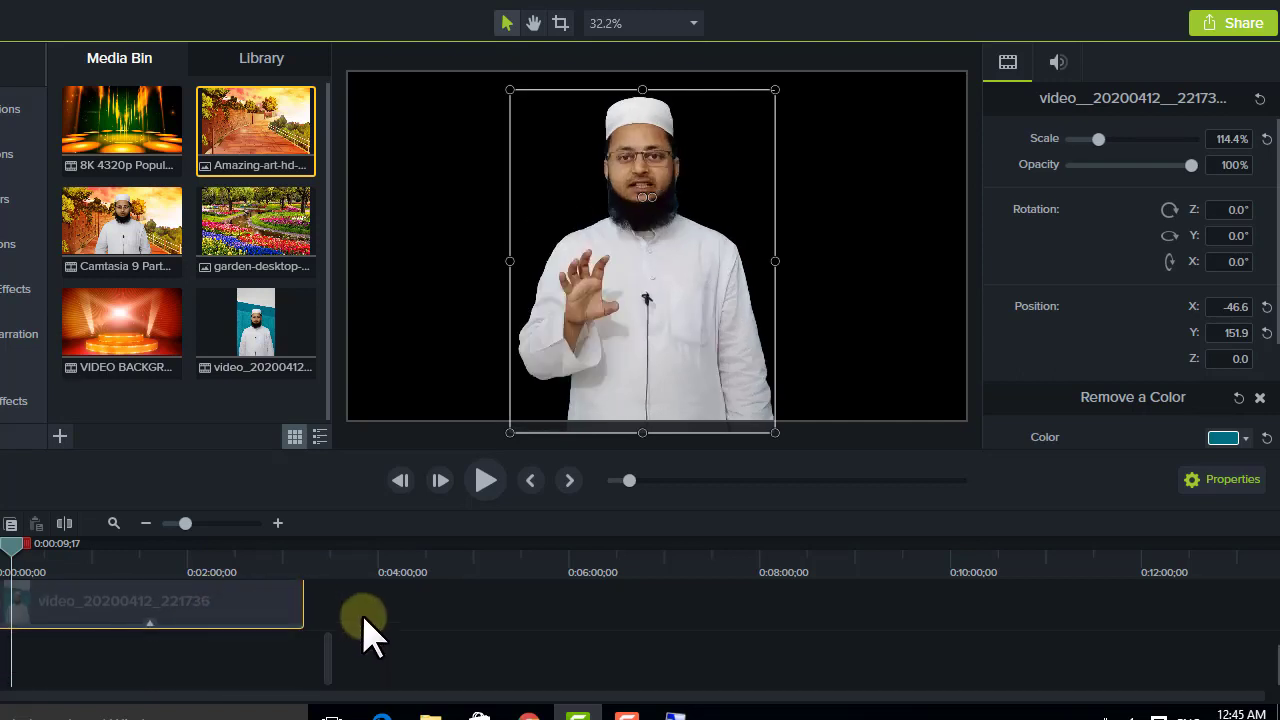
Move the wallpaper image clip to the start of the timeline beneath the speaker video and return the playhead to 0:00:00;00
{"action": "left_click", "coordinate": [334, 663]}
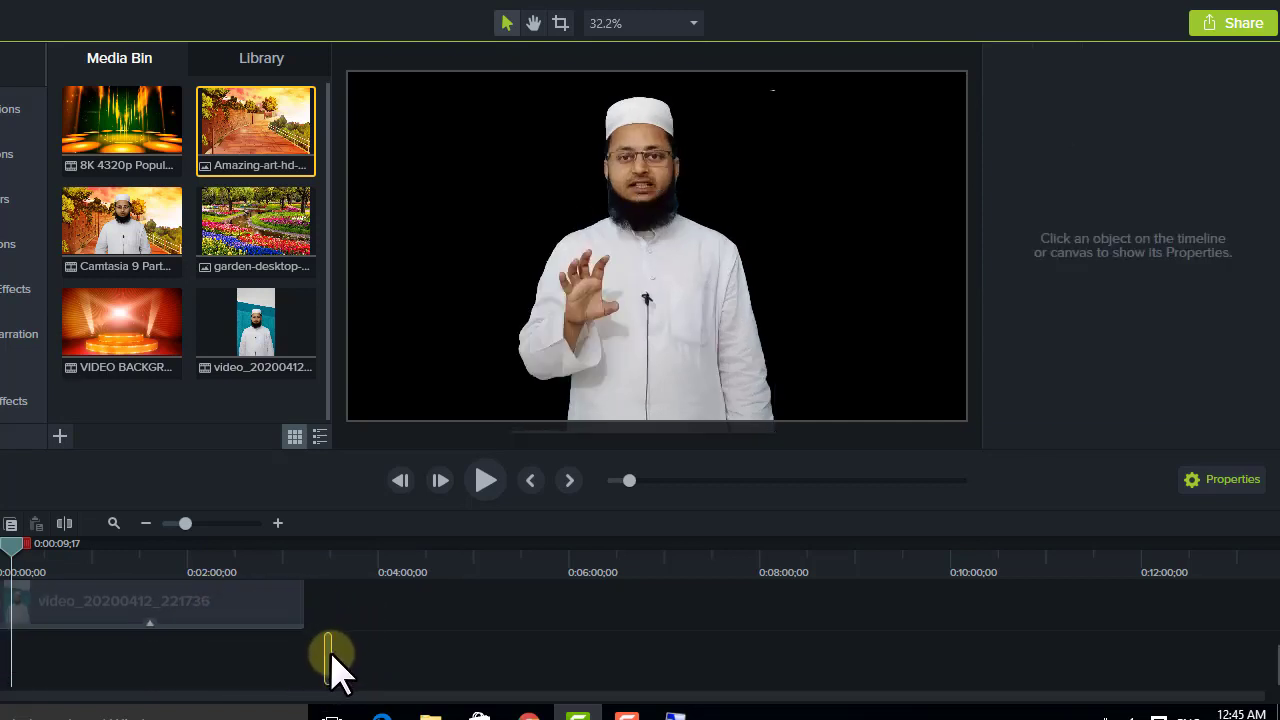
{"action": "left_click", "coordinate": [334, 663]}
{"action": "left_click_drag", "start_coordinate": [334, 660], "coordinate": [1, 672]}
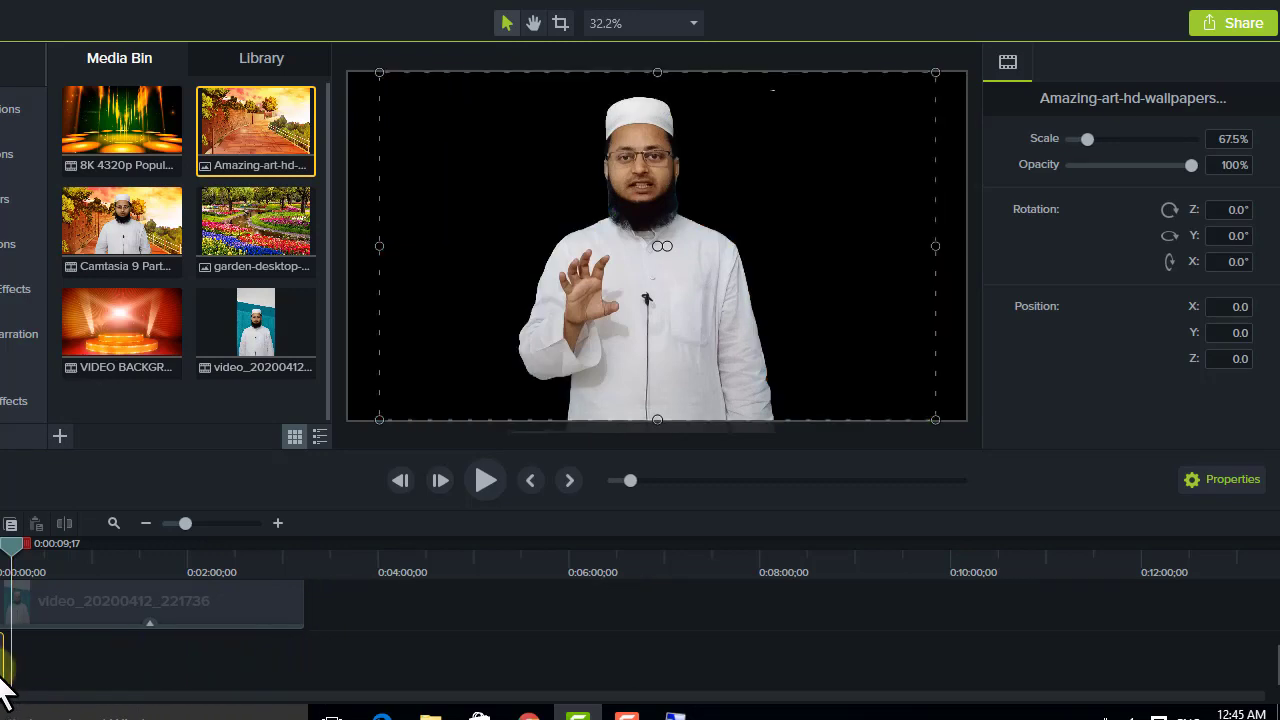
{"action": "left_click", "coordinate": [6, 568]}
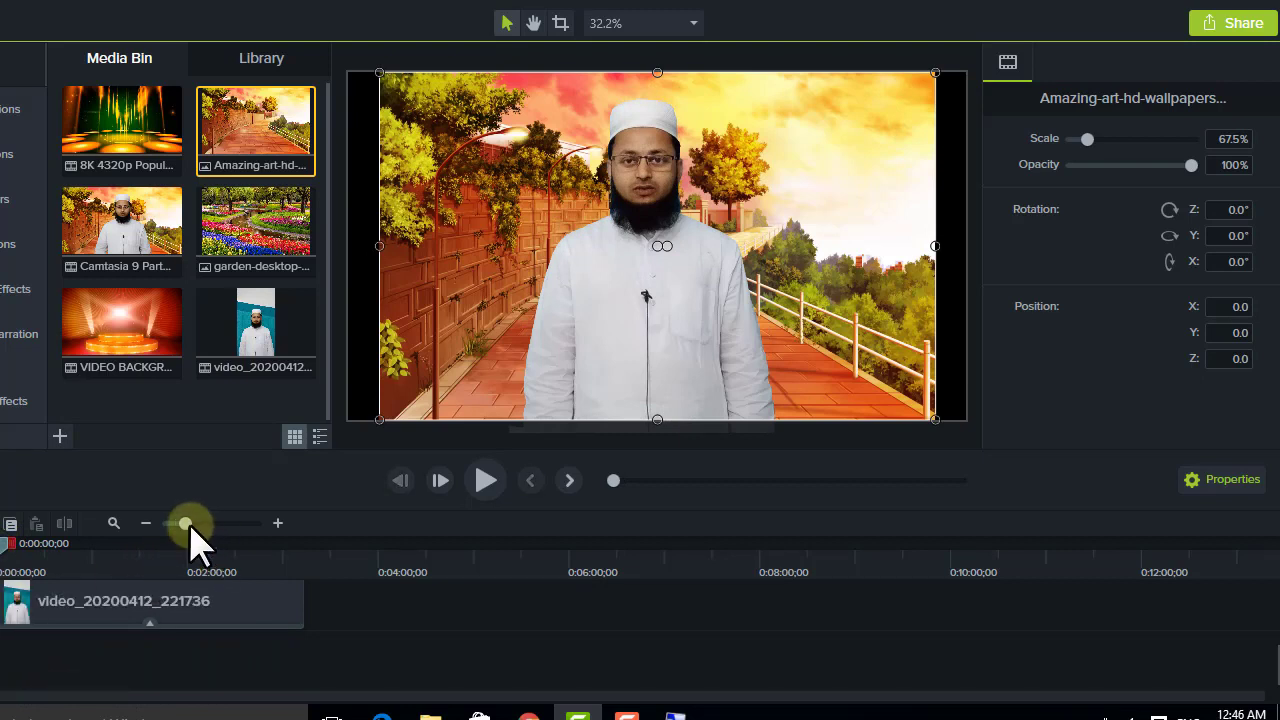
Extend the wallpaper image clip's end to about 6 seconds on the timeline
{"action": "left_click_drag", "start_coordinate": [198, 522], "coordinate": [212, 524]}
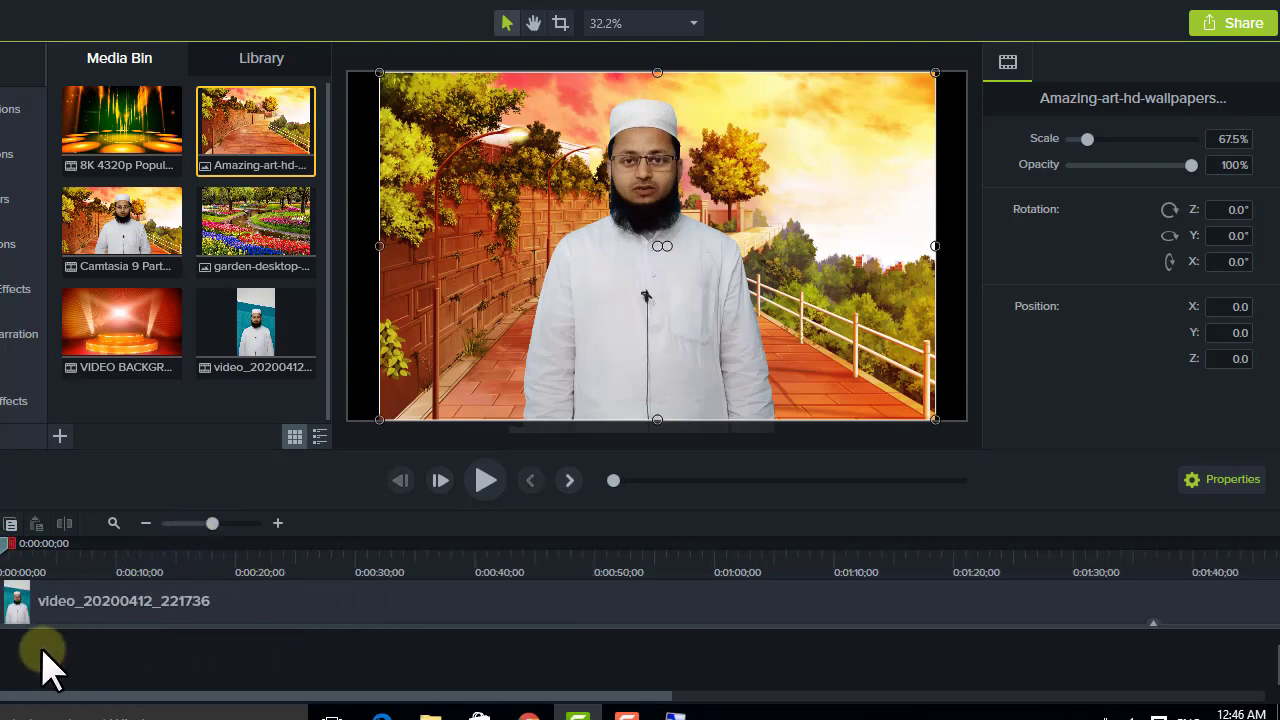
{"action": "left_click", "coordinate": [12, 652]}
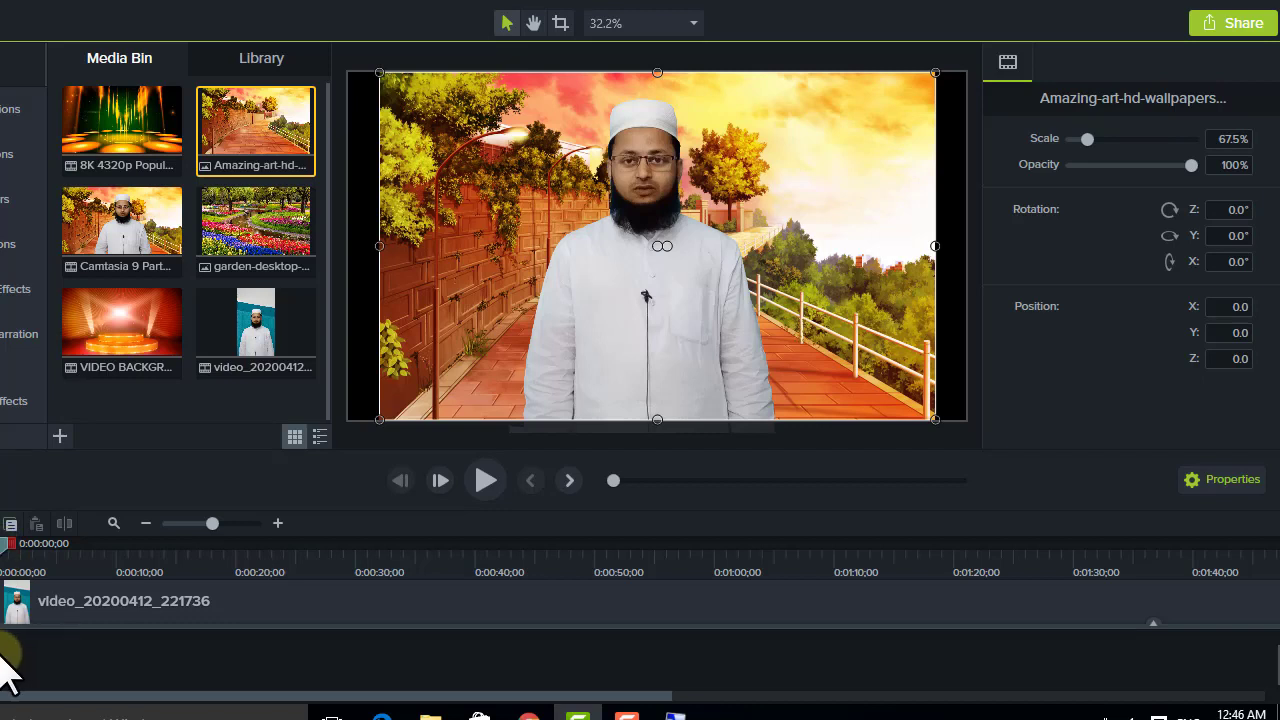
{"action": "left_click_drag", "start_coordinate": [8, 668], "coordinate": [76, 668]}
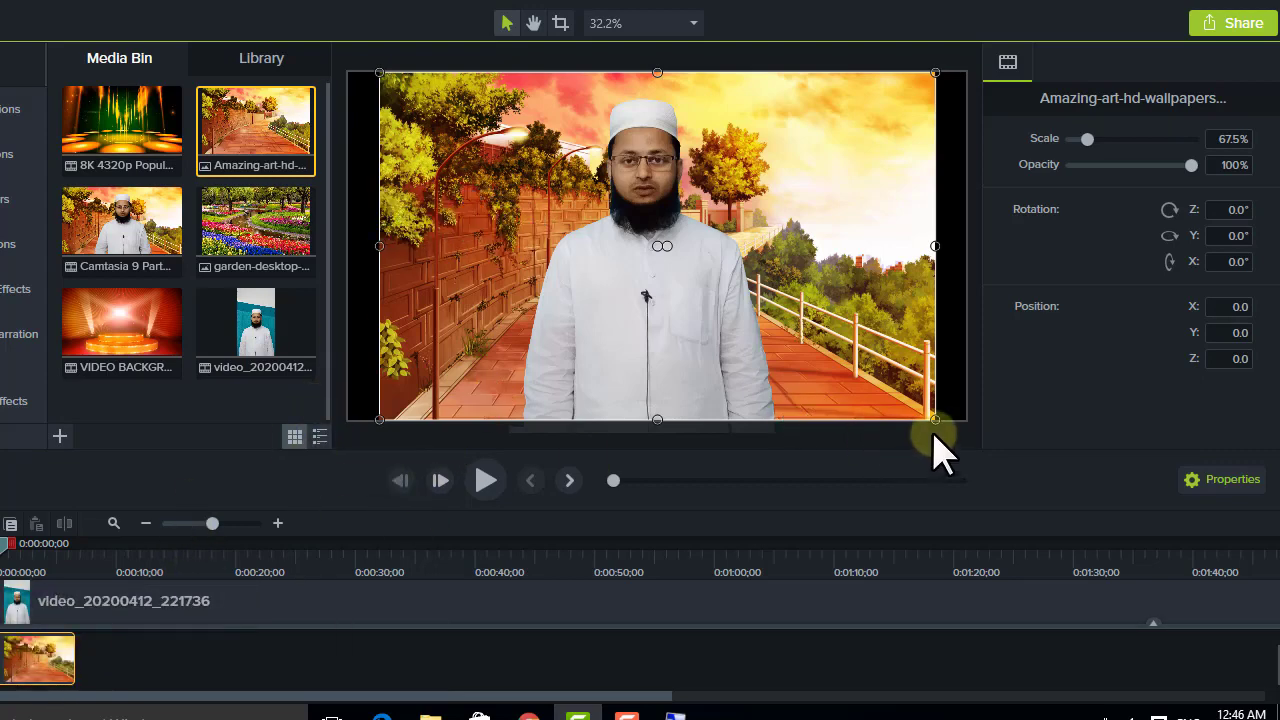
Enlarge and reposition the wallpaper image to fill the whole canvas behind the speaker, and play the result briefly to check
{"action": "left_click_drag", "start_coordinate": [942, 430], "coordinate": [966, 437]}
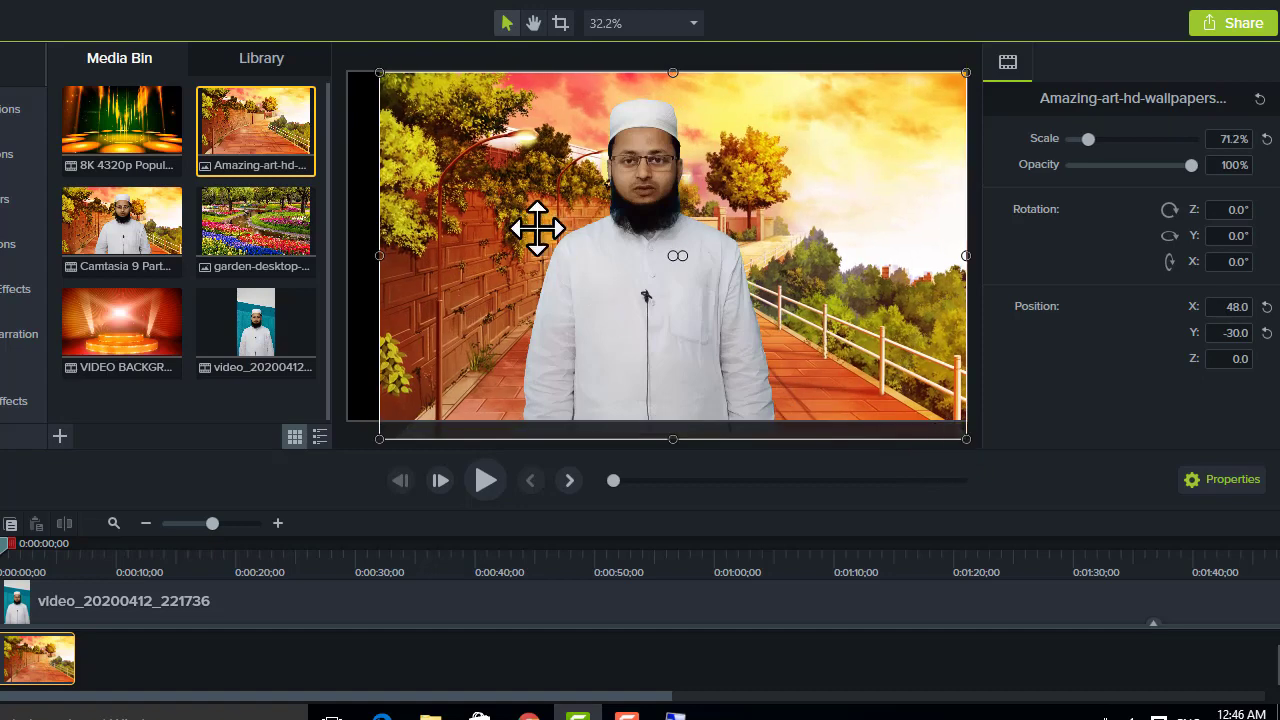
{"action": "left_click_drag", "start_coordinate": [377, 72], "coordinate": [340, 50]}
{"action": "left_click_drag", "start_coordinate": [492, 248], "coordinate": [496, 227]}
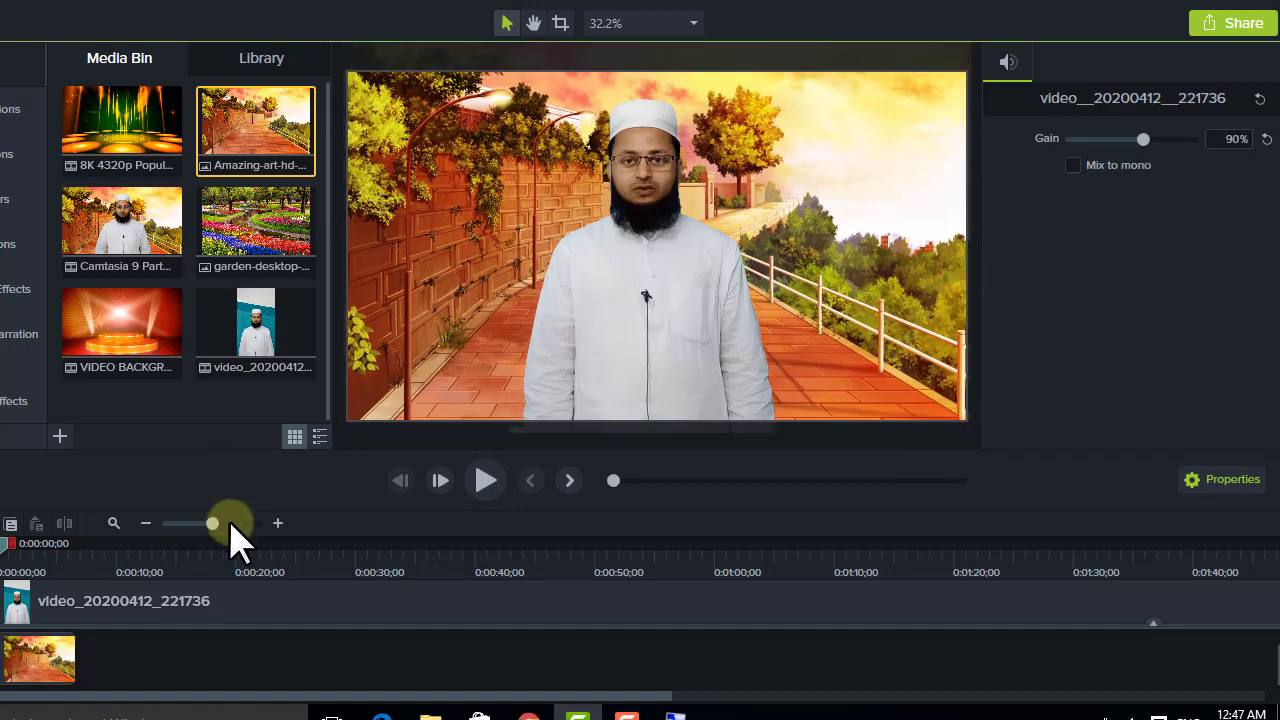
{"action": "left_click", "coordinate": [478, 481]}
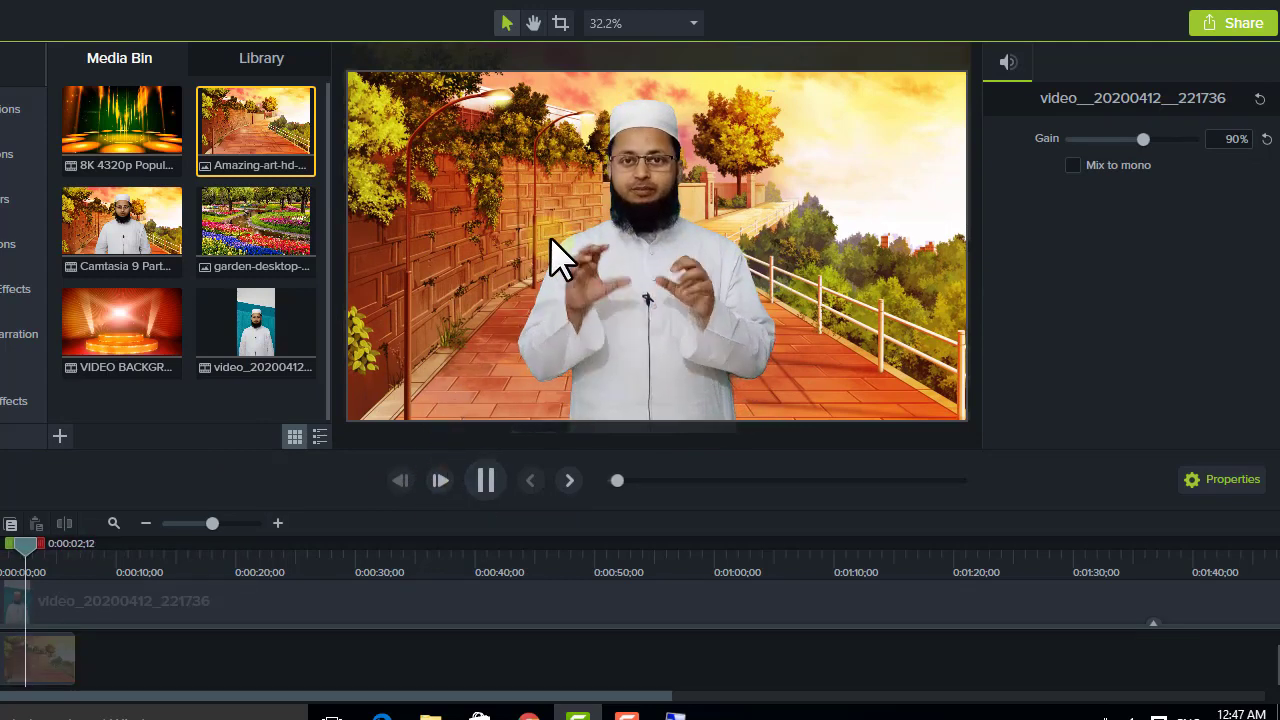
{"action": "left_click", "coordinate": [487, 482]}
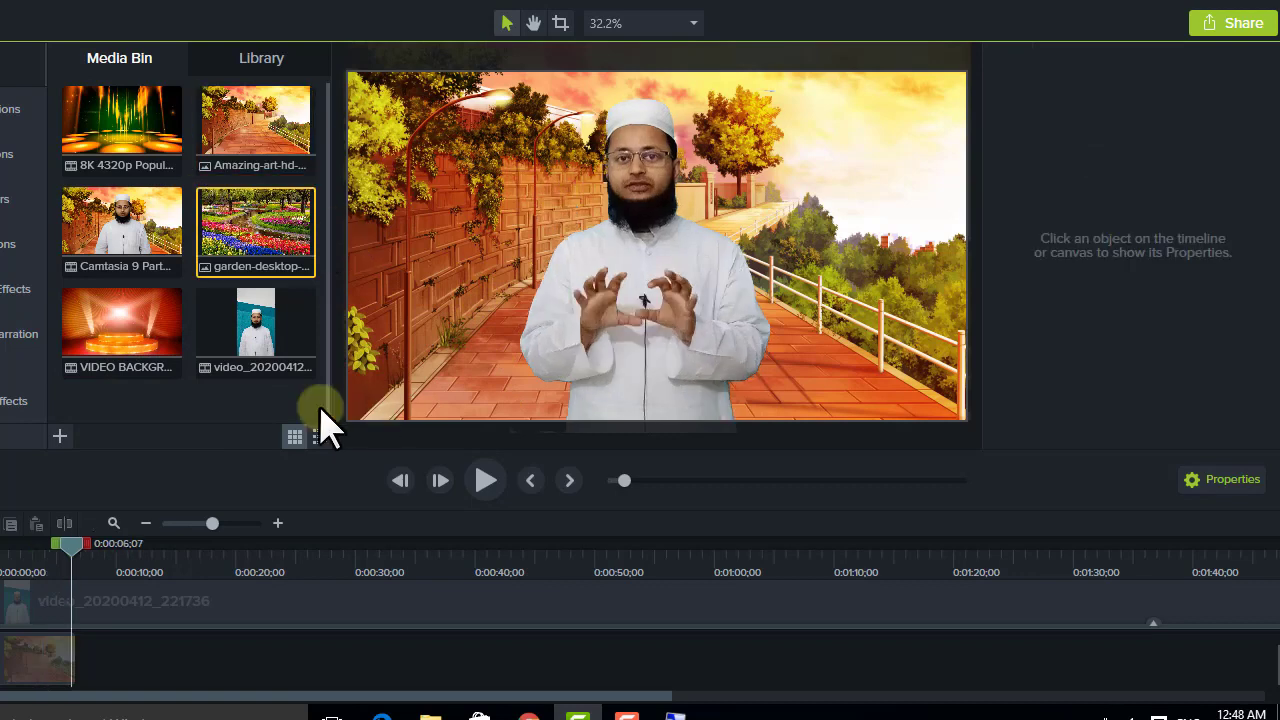
Place the garden-desktop-wallpaper image directly after the first background clip and enlarge it to about 105.7% to cover the canvas
{"action": "left_click", "coordinate": [258, 225]}
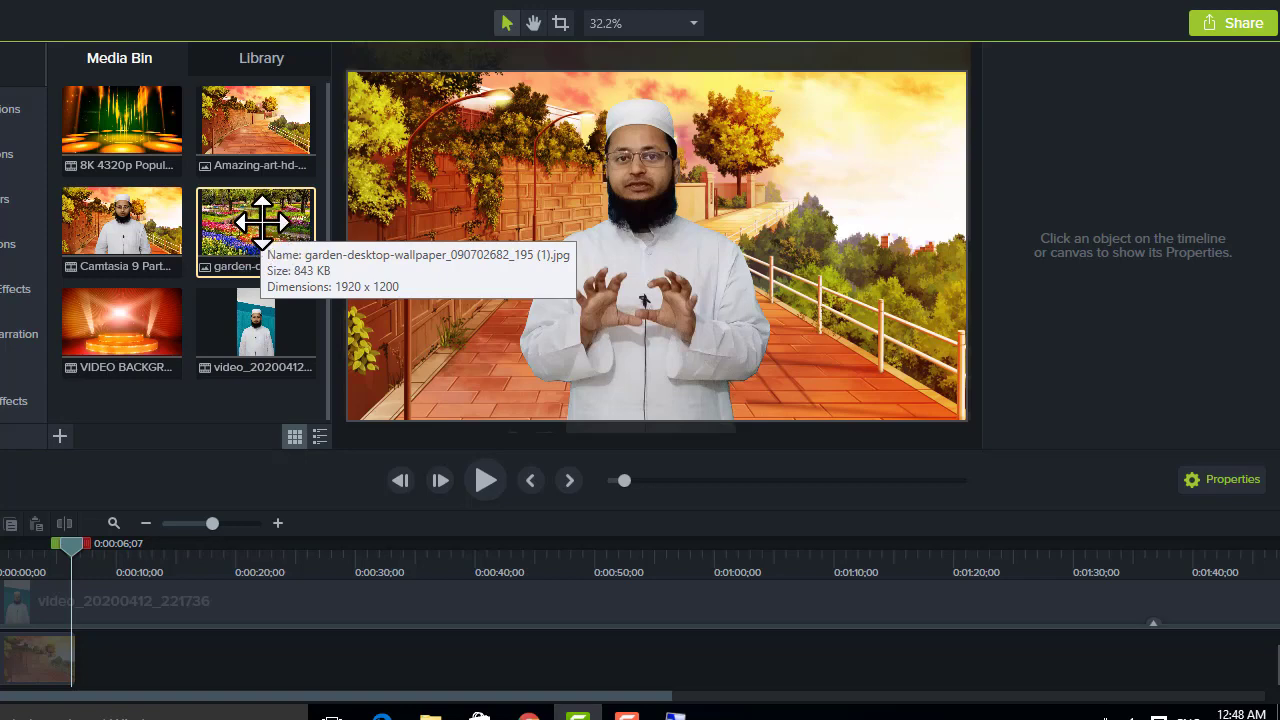
{"action": "left_click_drag", "start_coordinate": [262, 222], "coordinate": [74, 669]}
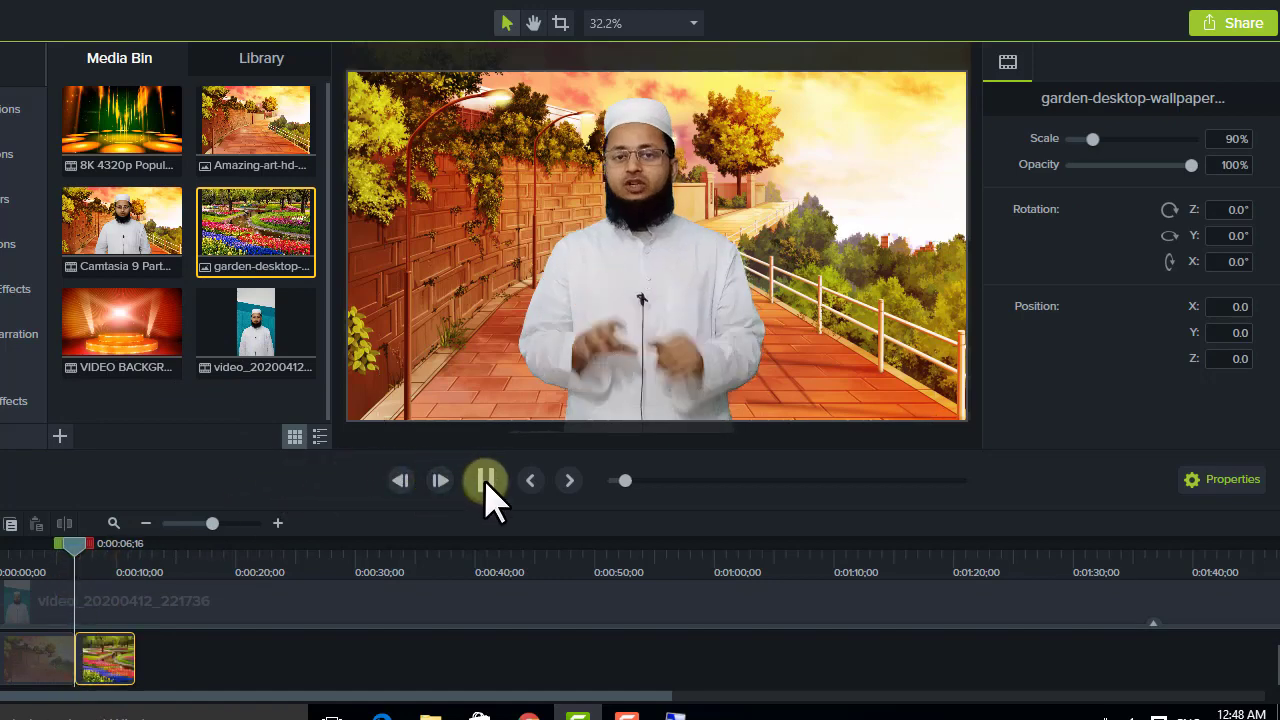
{"action": "left_click", "coordinate": [486, 480]}
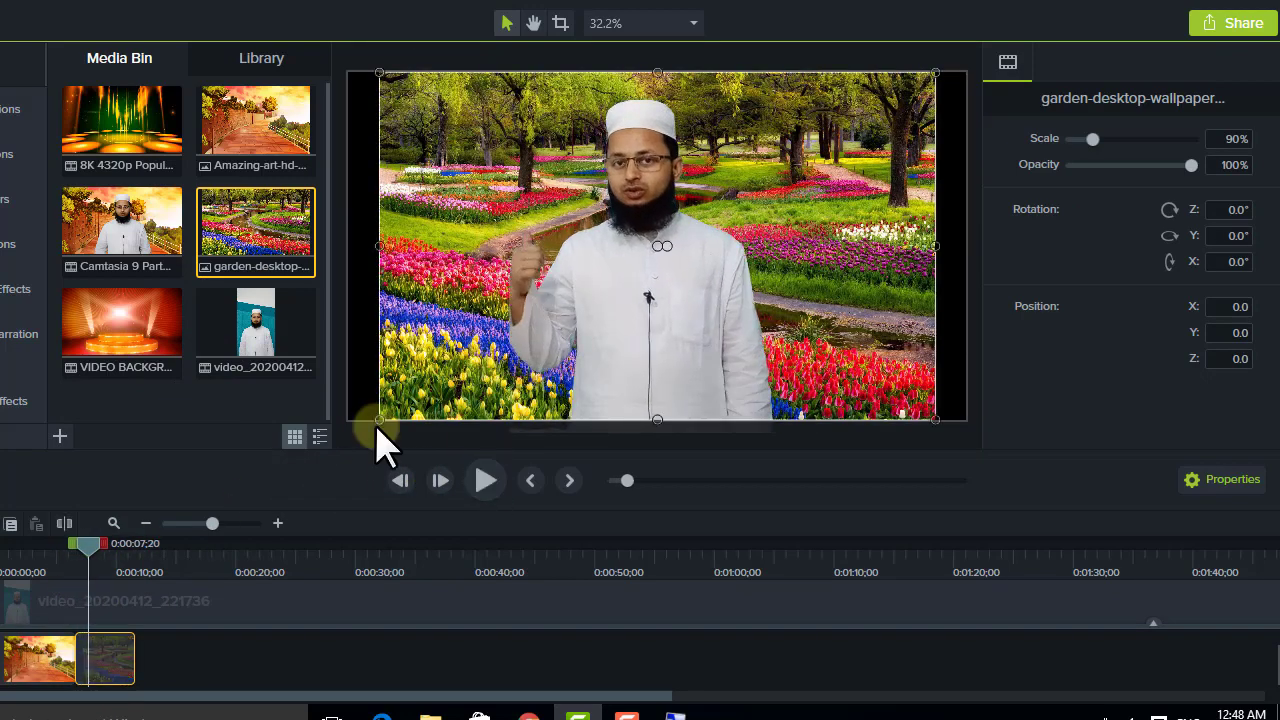
{"action": "left_click_drag", "start_coordinate": [379, 419], "coordinate": [306, 446]}
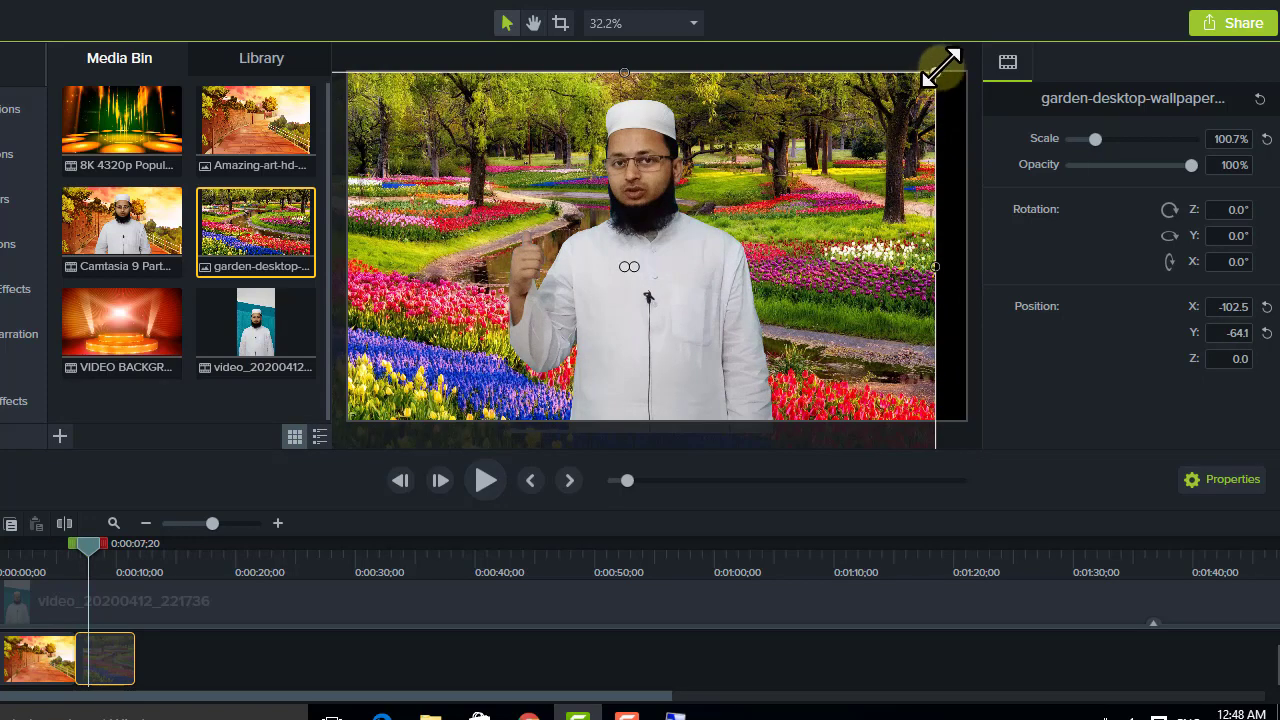
{"action": "left_click_drag", "start_coordinate": [940, 68], "coordinate": [966, 51]}
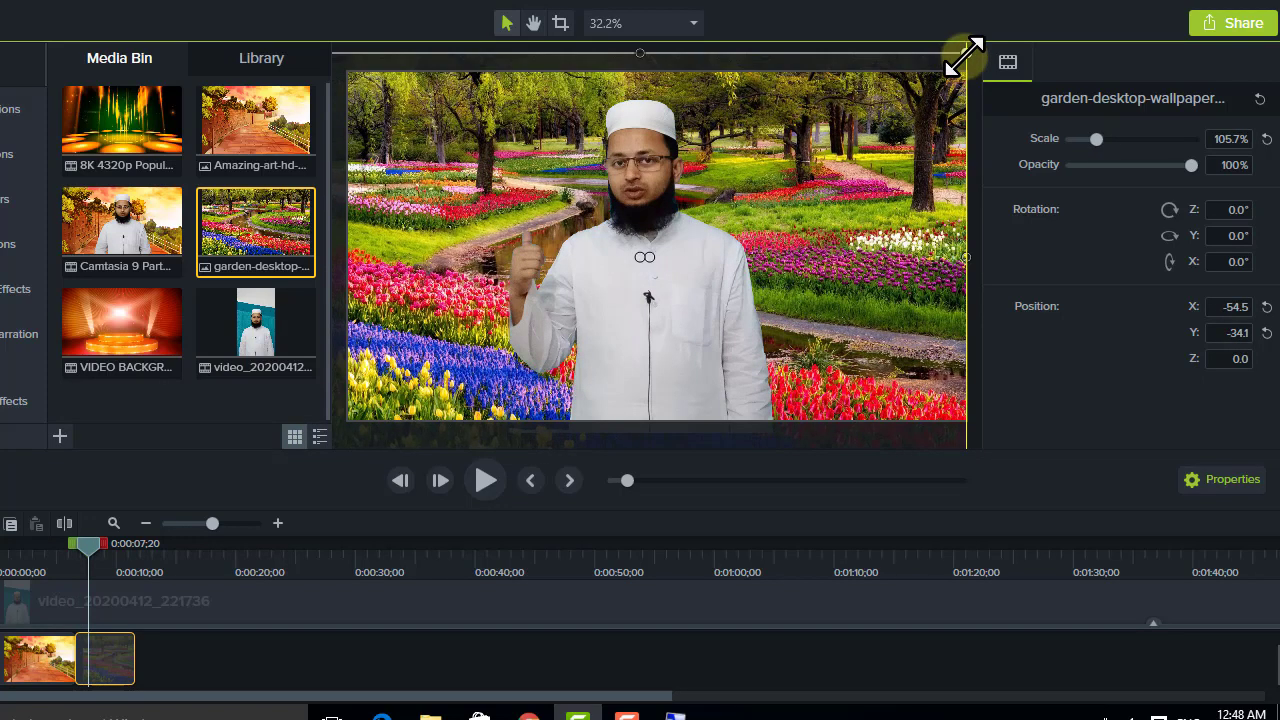
Preview the garden section briefly, and place the VIDEO BACKGROUND FULL HD CENTER STAGE clip directly after the garden image and play it
{"action": "left_click", "coordinate": [485, 486]}
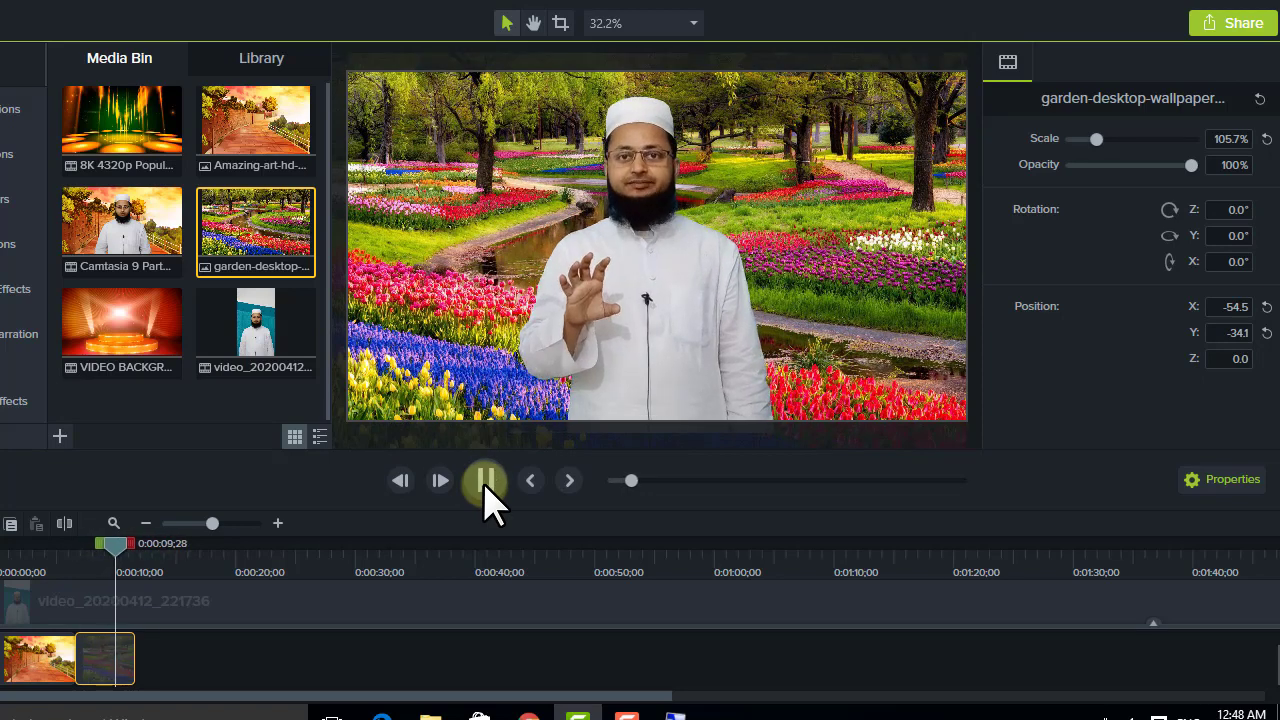
{"action": "left_click", "coordinate": [590, 270]}
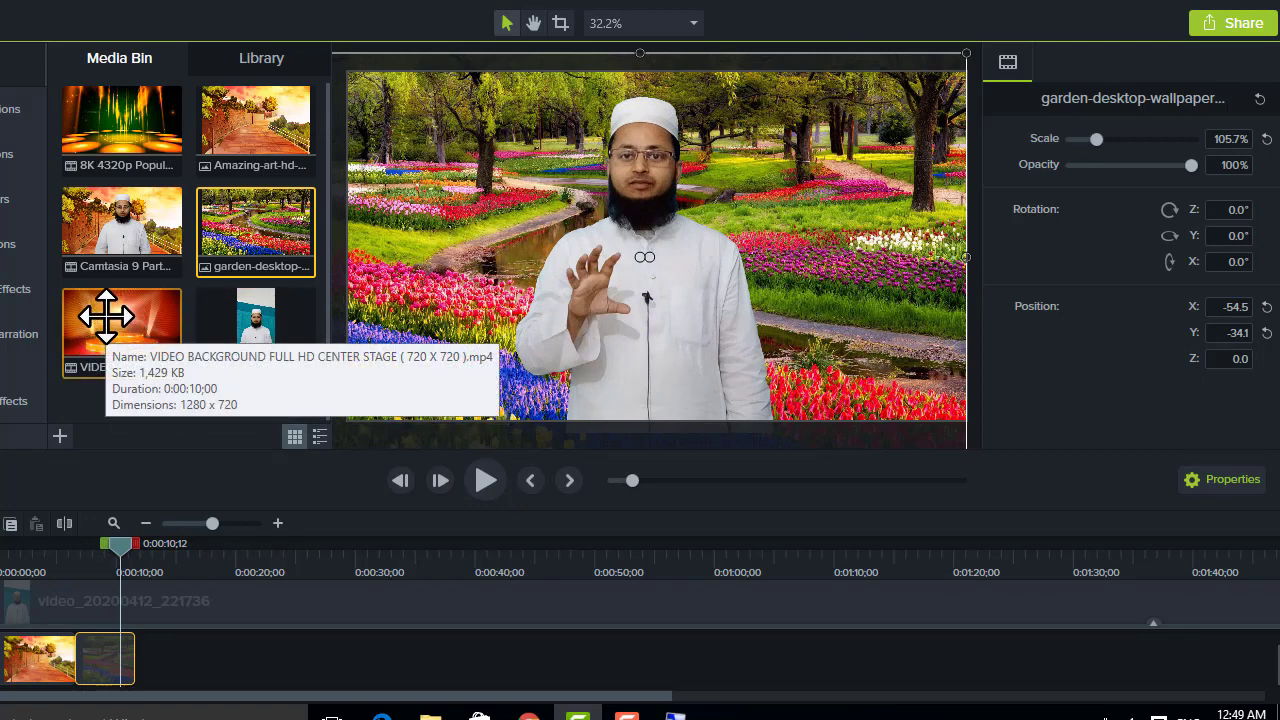
{"action": "left_click_drag", "start_coordinate": [106, 316], "coordinate": [137, 700]}
{"action": "left_click_drag", "start_coordinate": [113, 597], "coordinate": [165, 557]}
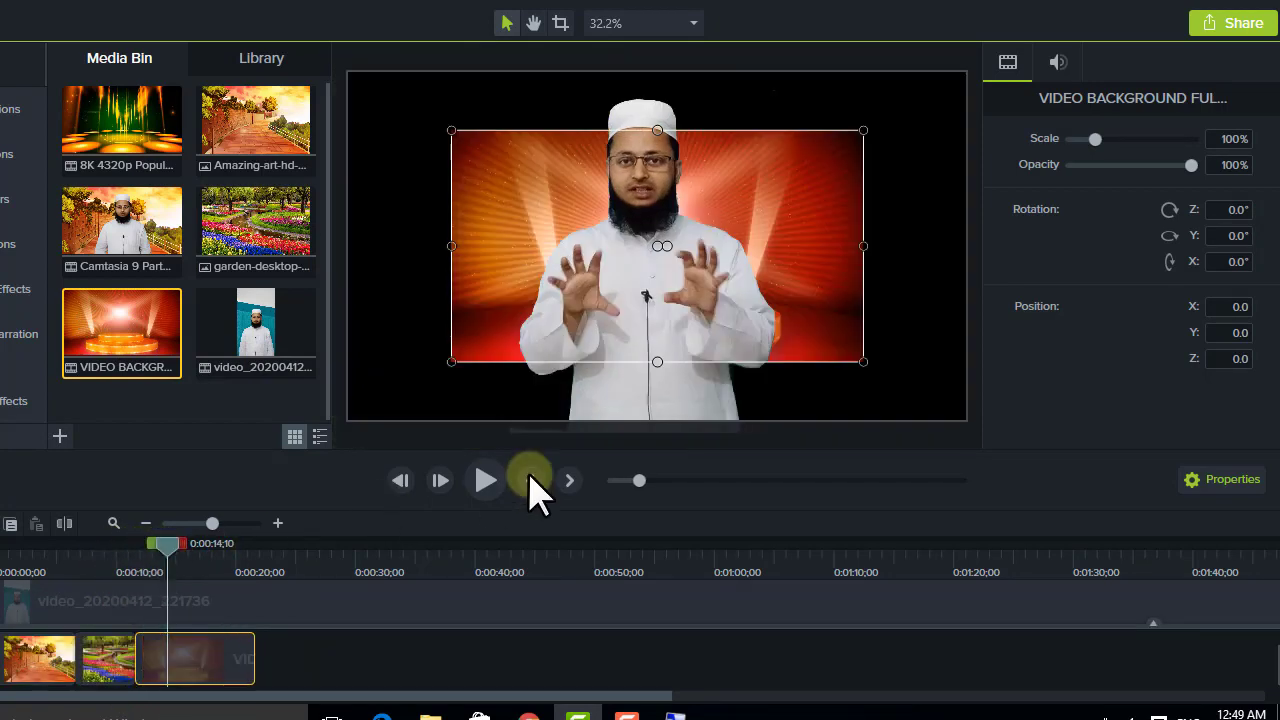
{"action": "left_click", "coordinate": [497, 492]}
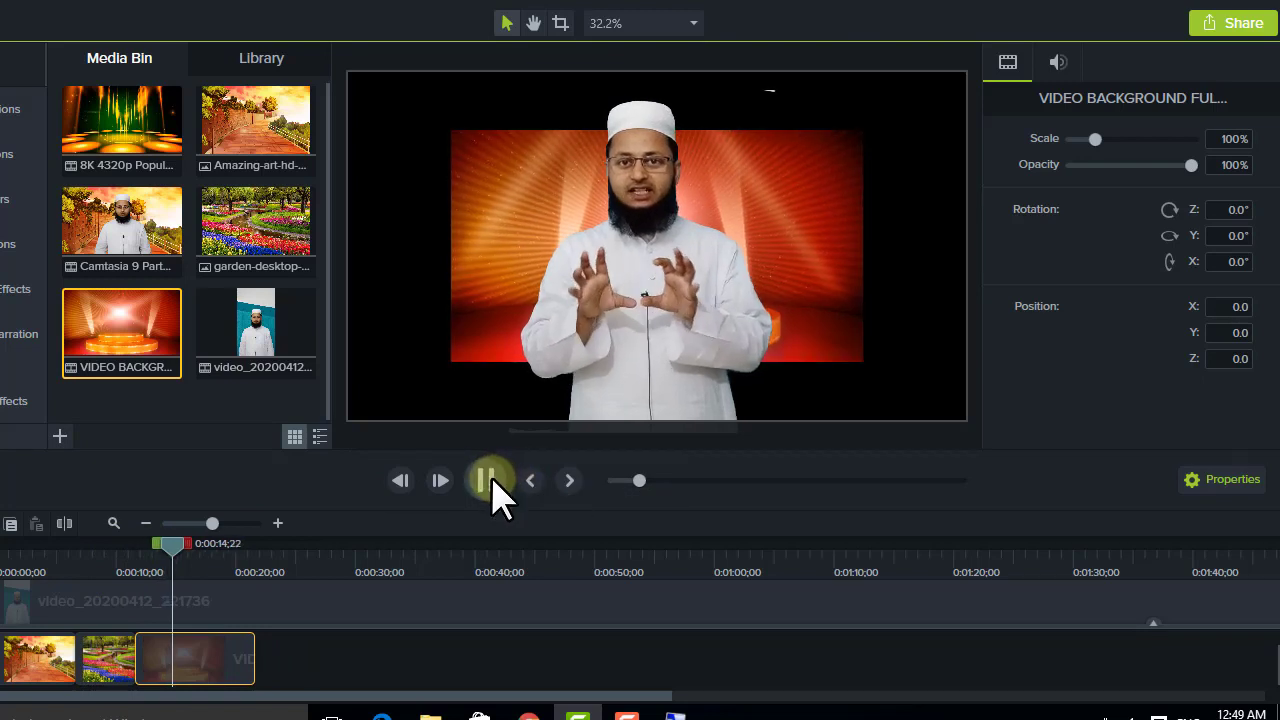
{"action": "left_click", "coordinate": [497, 492]}
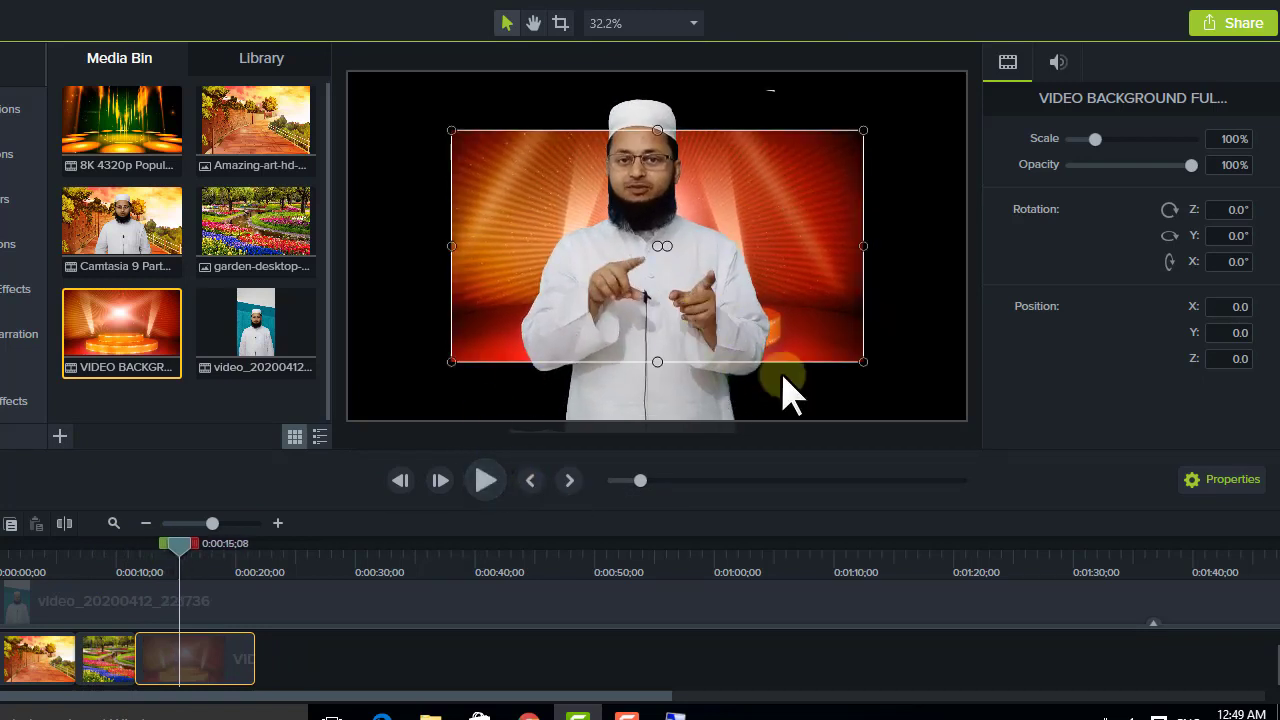
Enlarge the center-stage background video to about 152.2% so it covers the canvas, and play its final seconds to check
{"action": "left_click_drag", "start_coordinate": [857, 357], "coordinate": [963, 421]}
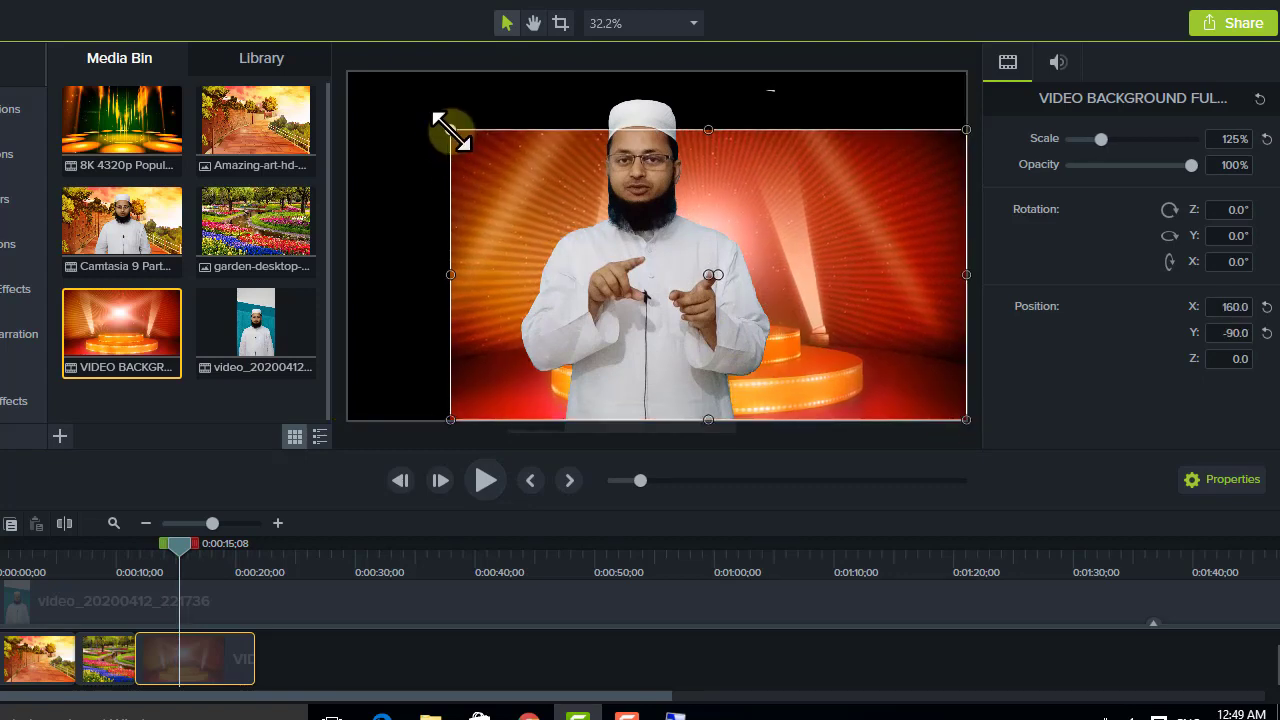
{"action": "left_click_drag", "start_coordinate": [452, 131], "coordinate": [338, 65]}
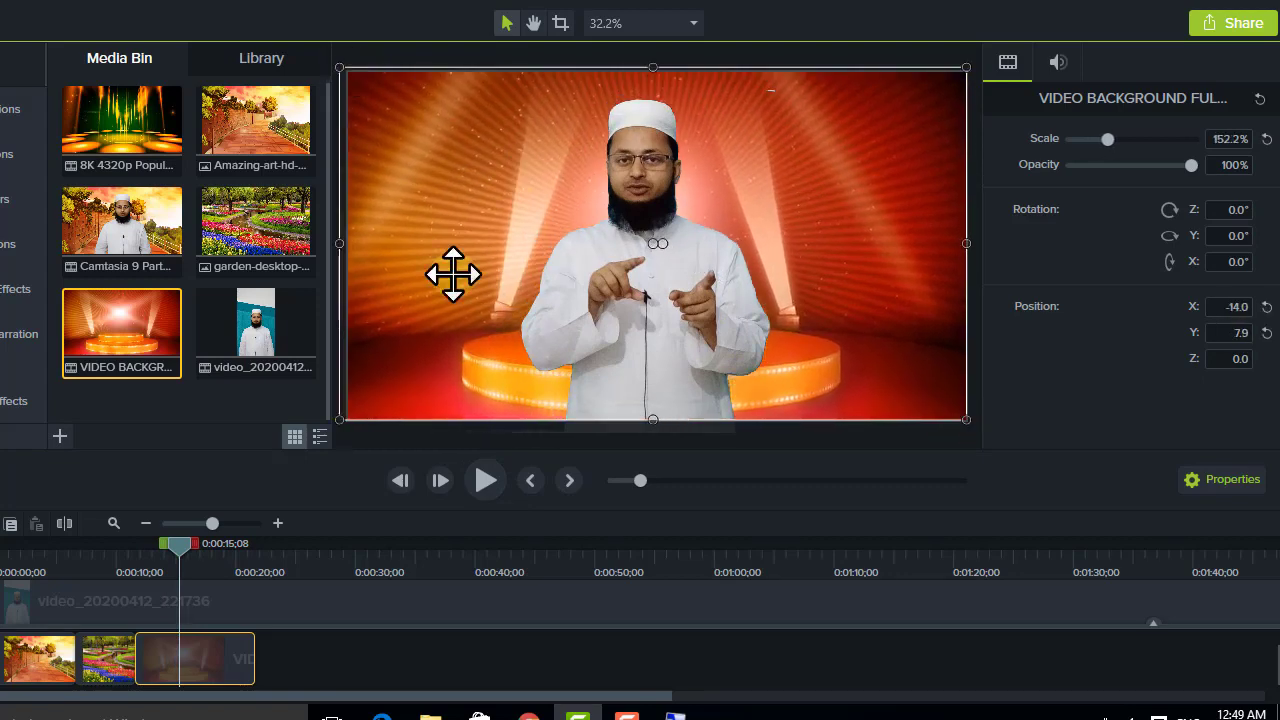
{"action": "left_click_drag", "start_coordinate": [183, 547], "coordinate": [229, 545]}
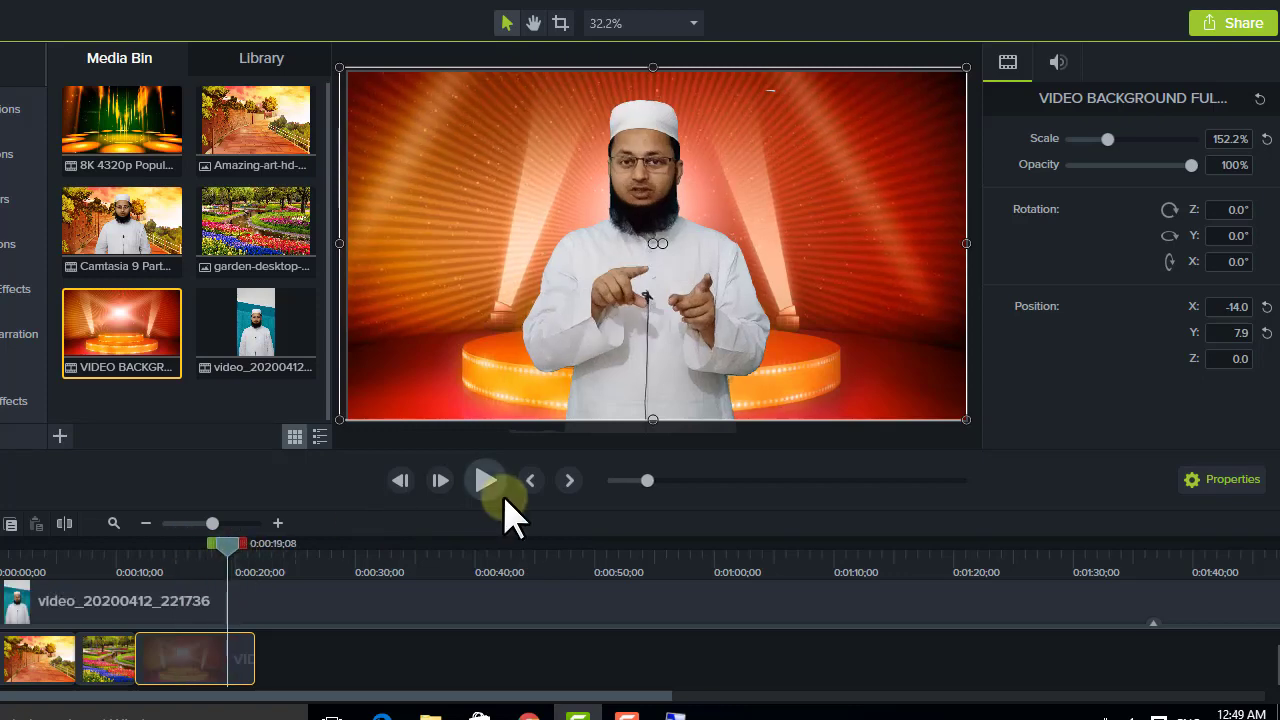
{"action": "left_click", "coordinate": [490, 480]}
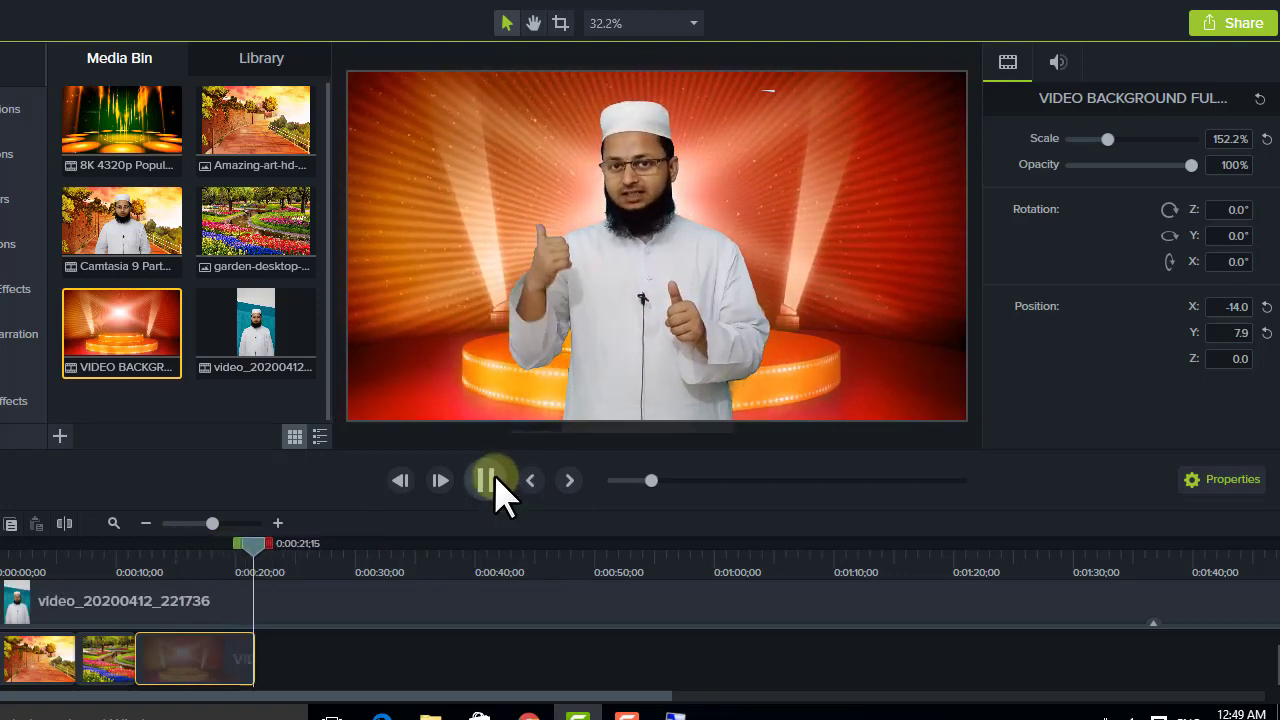
{"action": "left_click", "coordinate": [494, 484]}
Place the 8K 4320p Popular Remake background video directly after the center-stage clip beneath the speaker, and preview it briefly
{"action": "left_click_drag", "start_coordinate": [122, 105], "coordinate": [265, 693]}
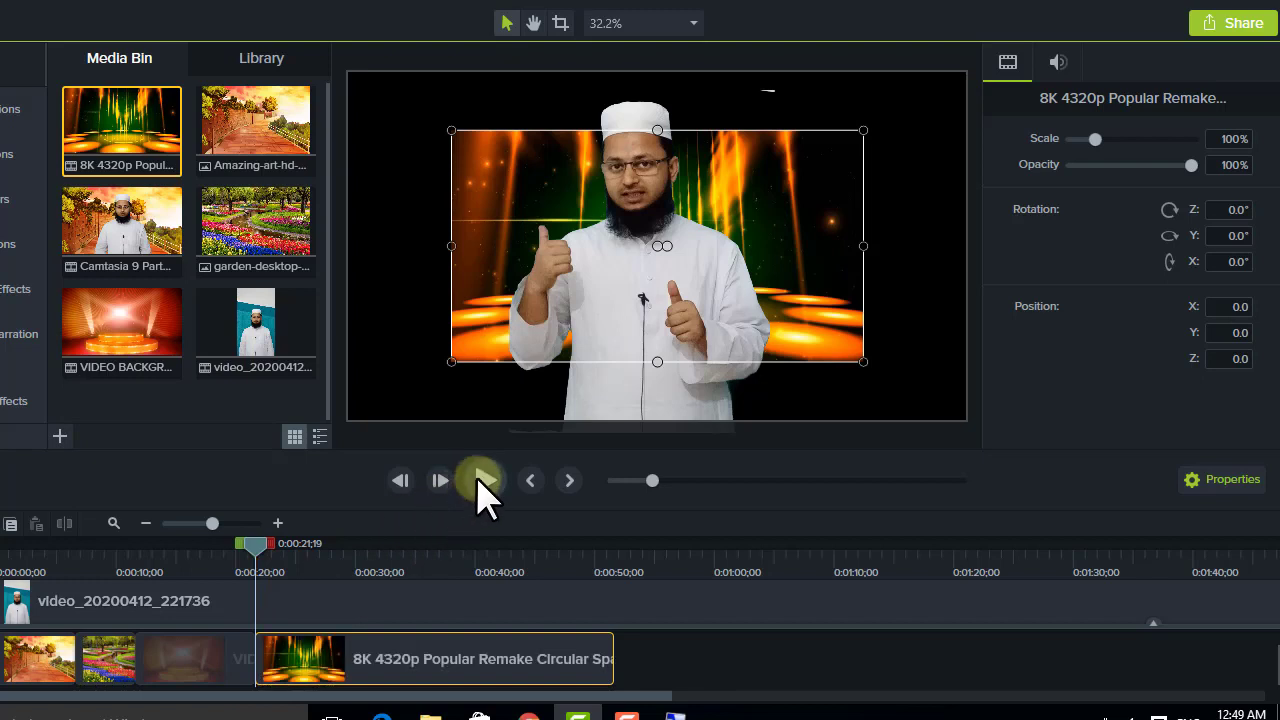
{"action": "left_click", "coordinate": [484, 482]}
{"action": "left_click", "coordinate": [488, 462]}
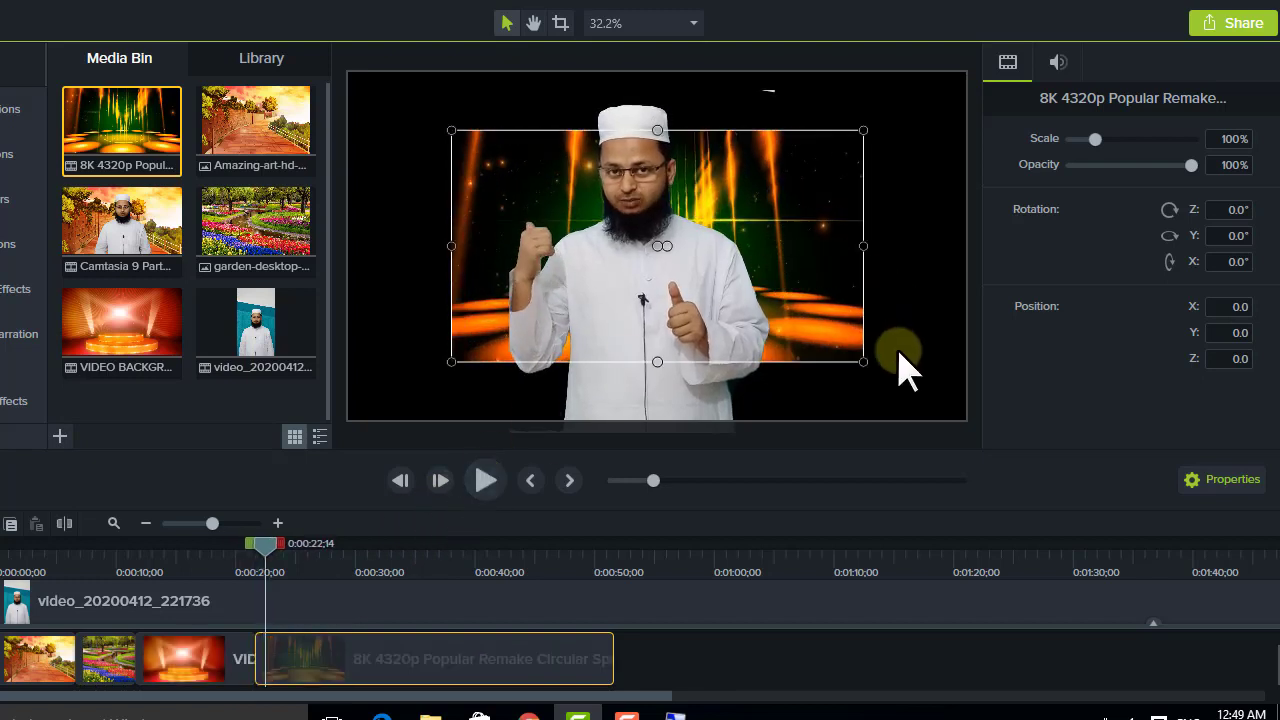
Enlarge the 8K 4320p background video to about 156.1% so it fills the canvas, and play the result briefly
{"action": "left_click_drag", "start_coordinate": [863, 361], "coordinate": [960, 420]}
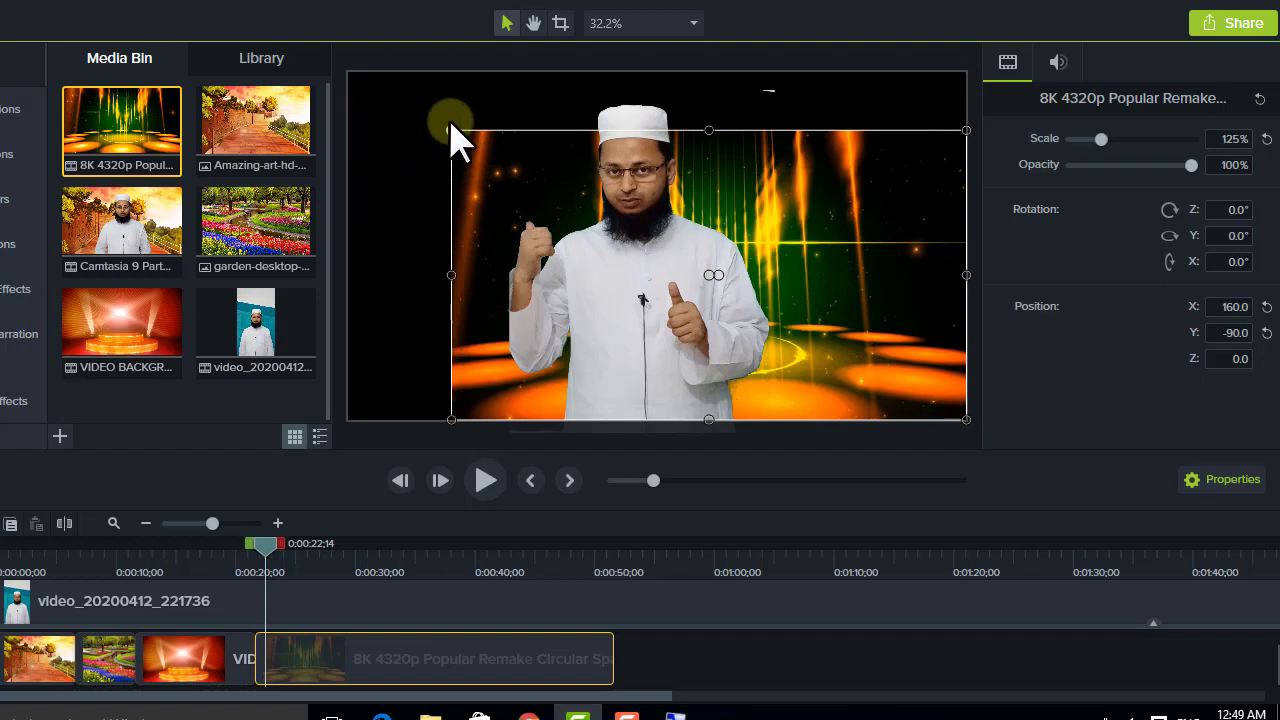
{"action": "left_click_drag", "start_coordinate": [450, 128], "coordinate": [325, 58]}
{"action": "left_click", "coordinate": [487, 481]}
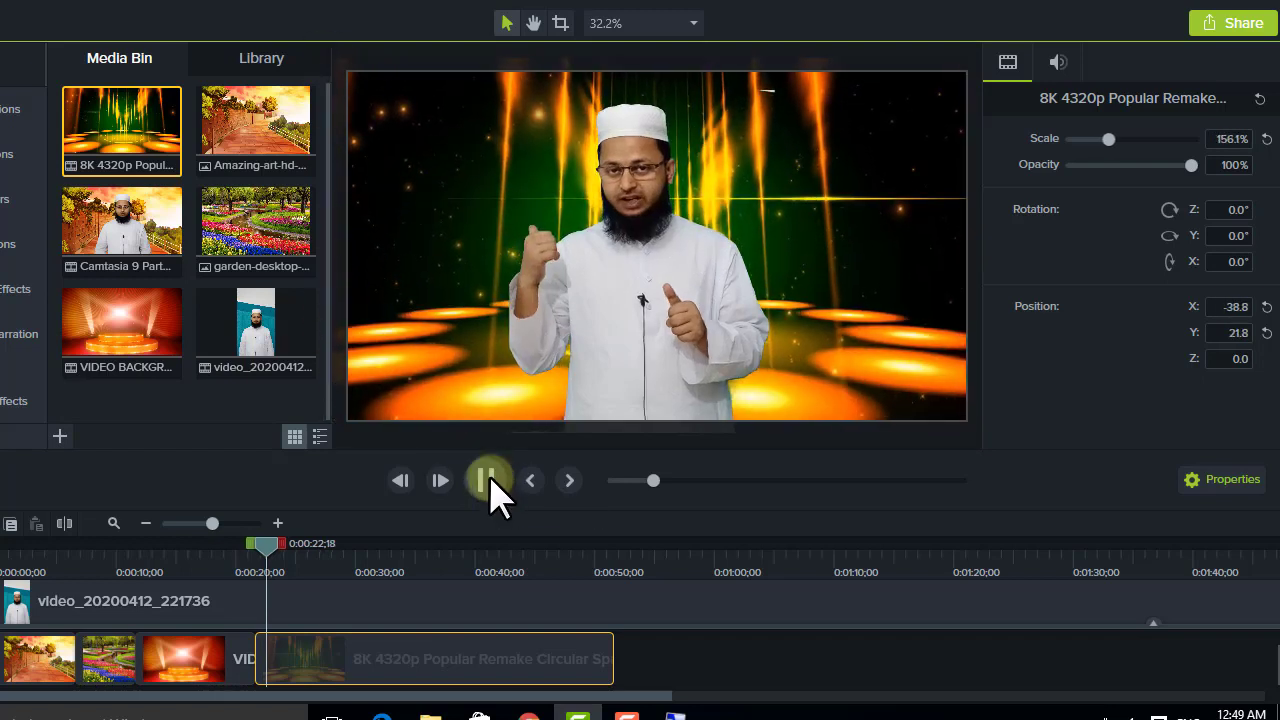
{"action": "left_click", "coordinate": [487, 481]}
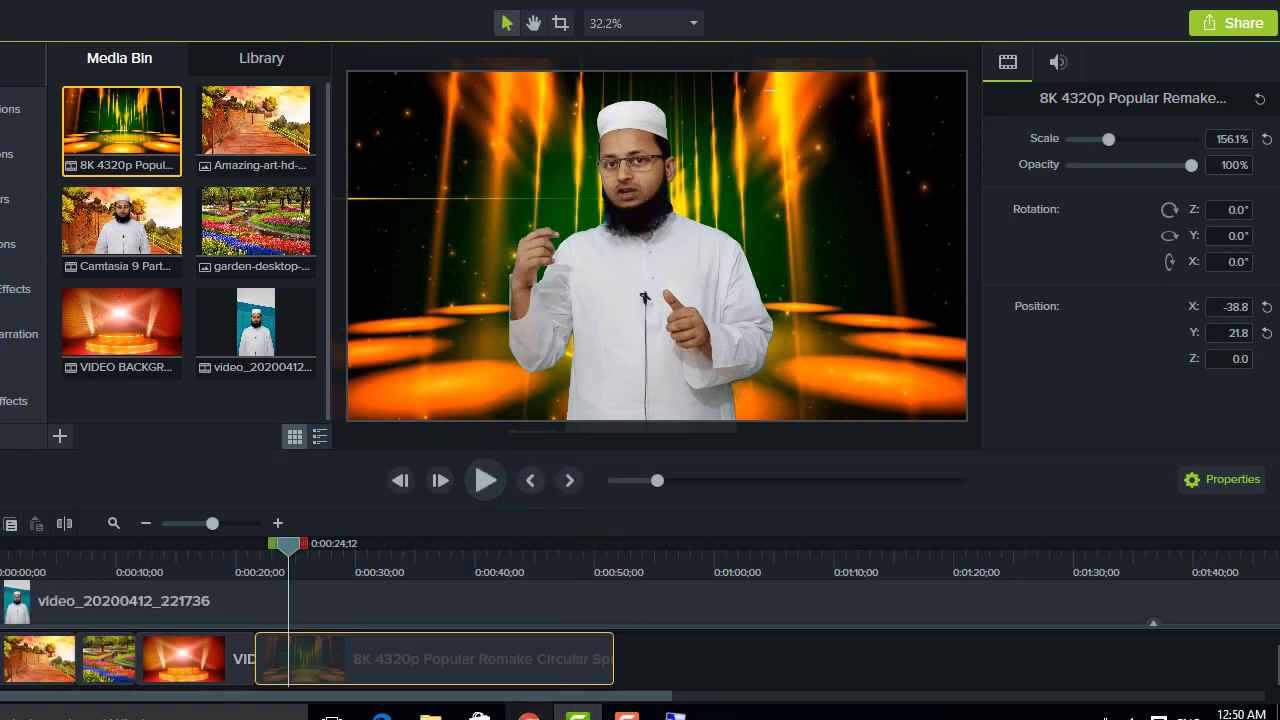
Switch to the Chrome browser to view the YouTube channel's videos page
{"action": "left_click", "coordinate": [528, 714]}
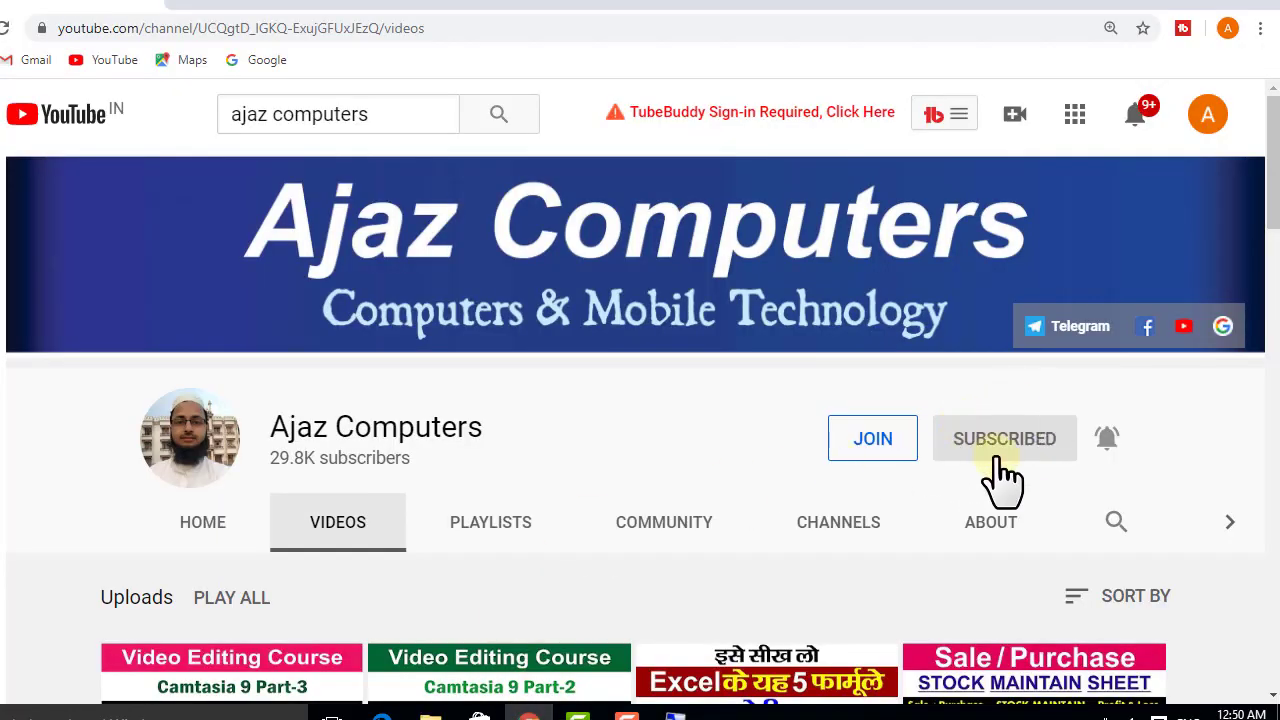